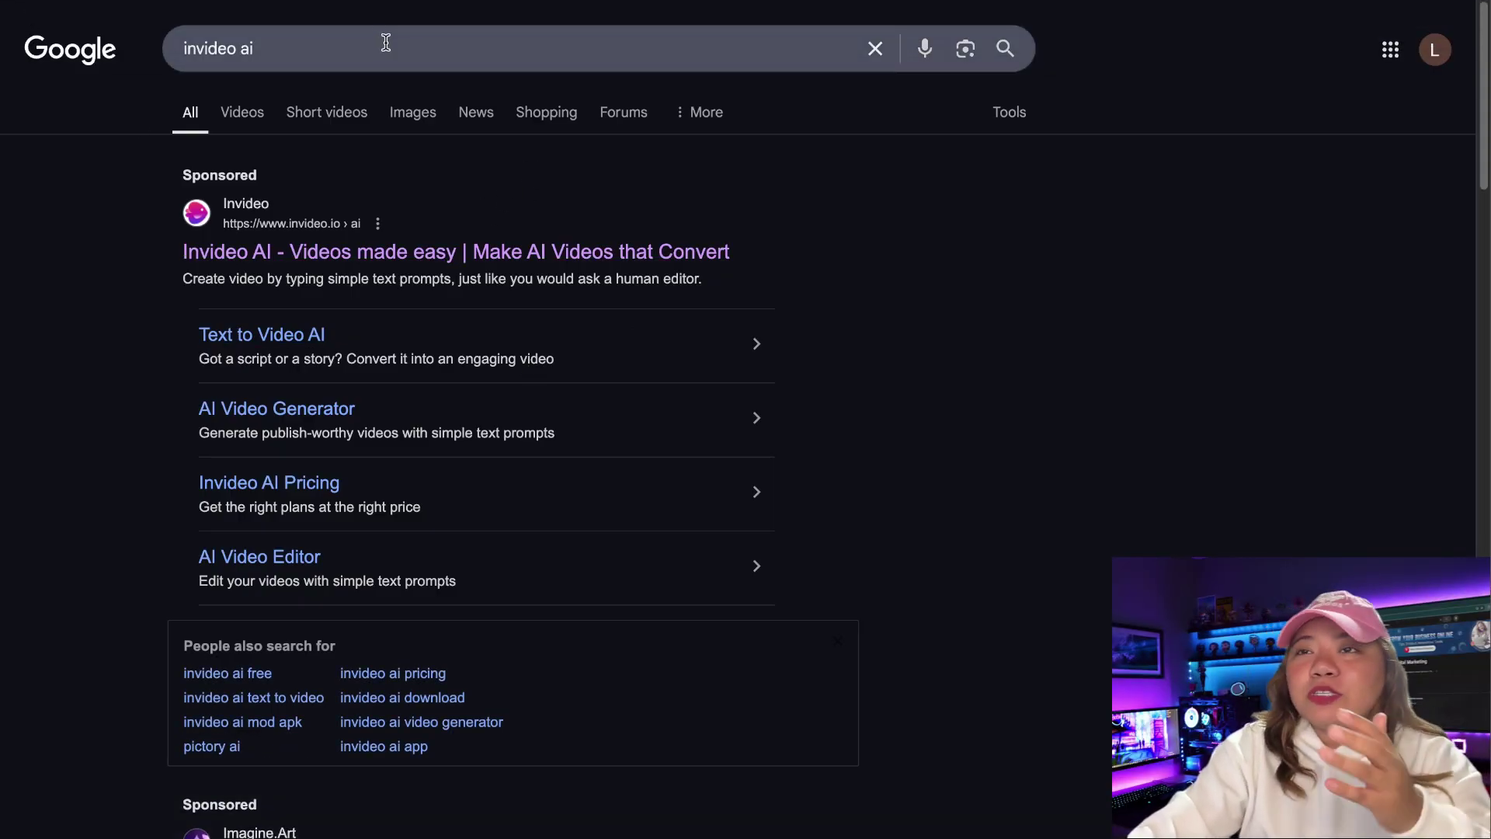
Open the Invideo AI website from the 'invideo ai' Google results
{"action": "left_click", "coordinate": [355, 259]}
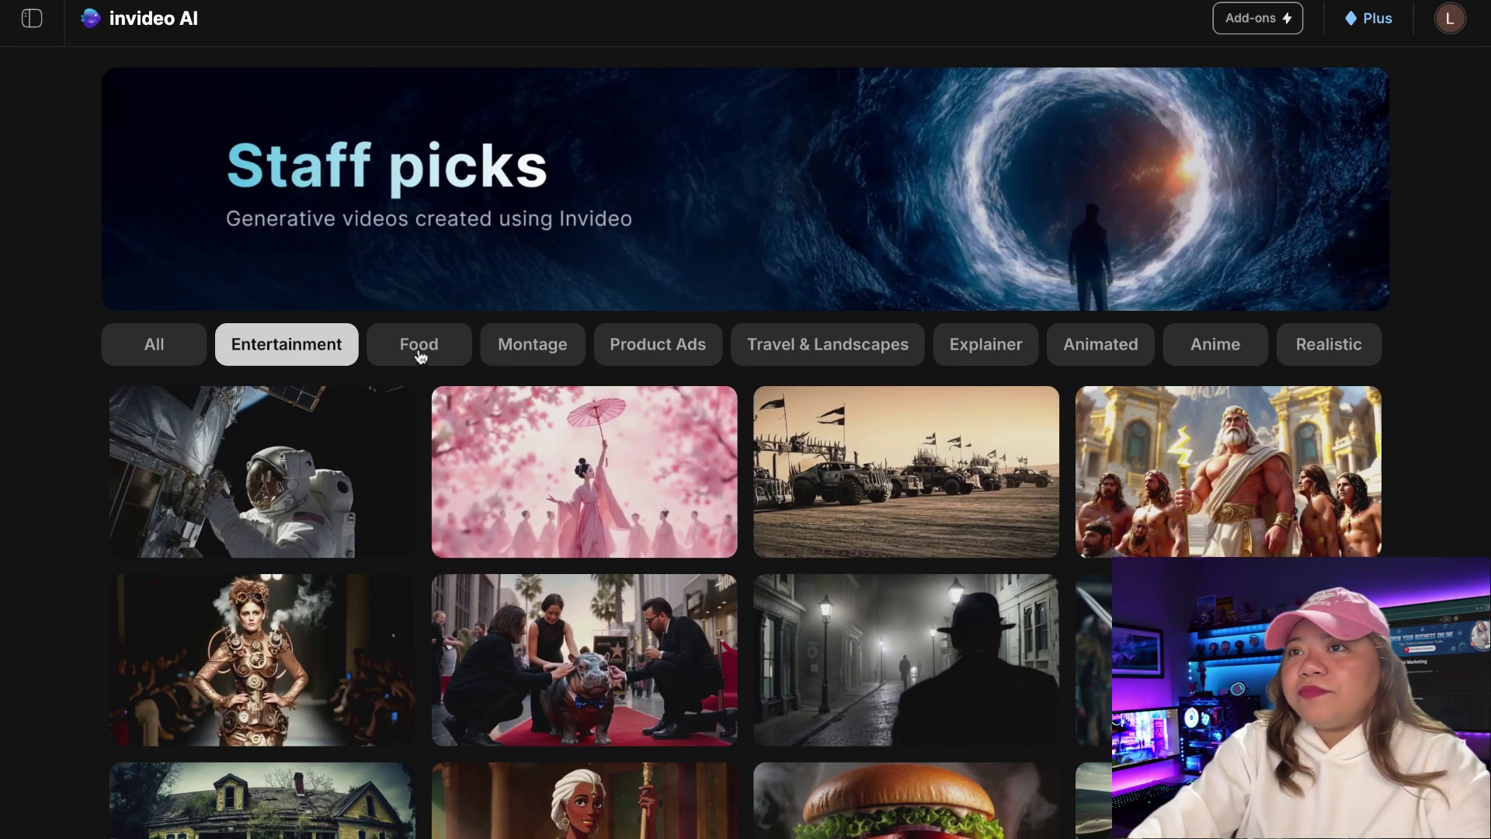
Browse the Staff picks filters: Food, Montage, Product Ads, Travel & Landscapes, and Explainer
{"action": "left_click", "coordinate": [416, 344]}
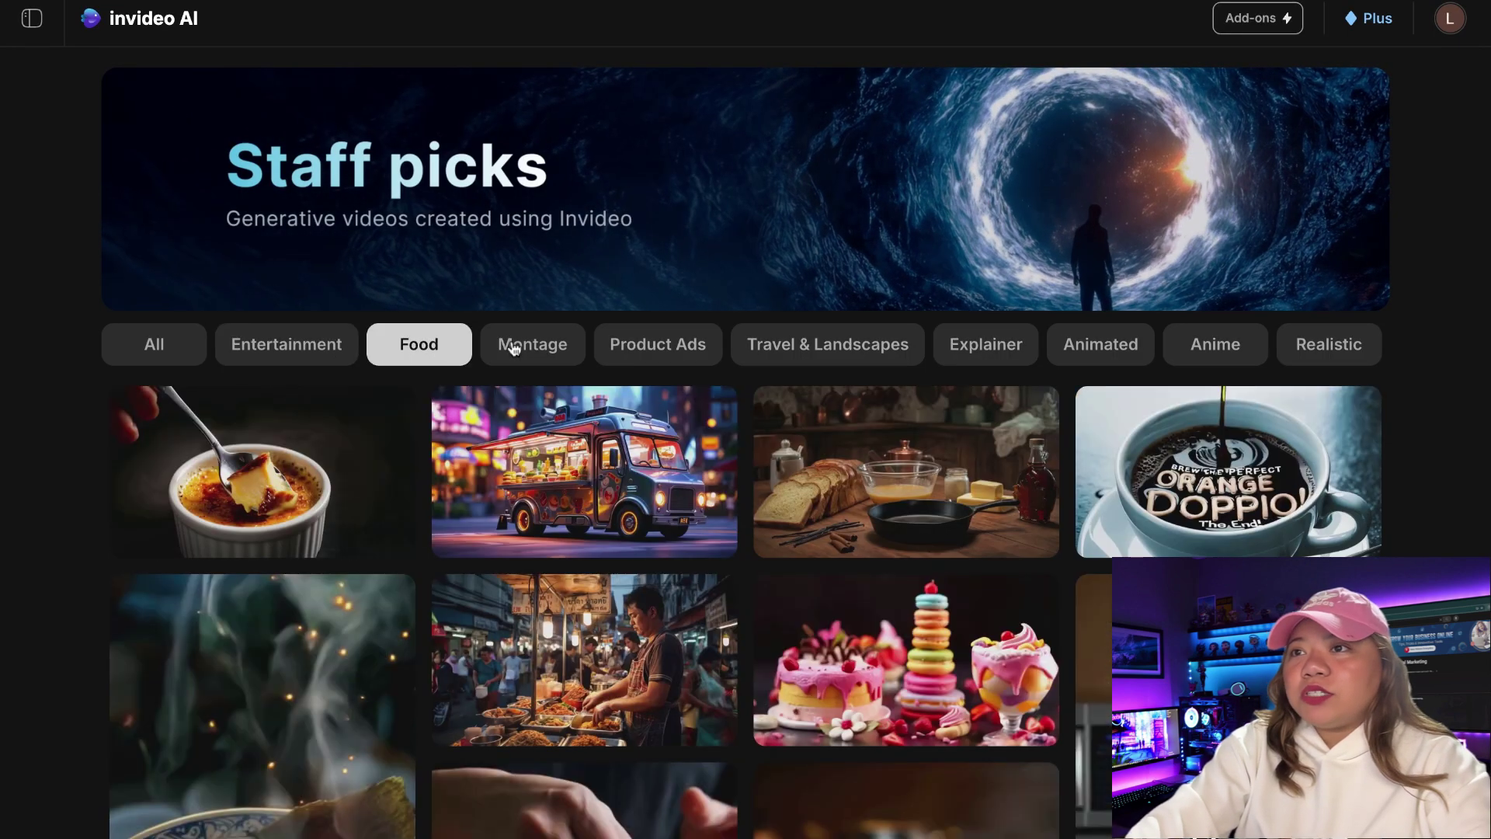
{"action": "left_click", "coordinate": [514, 348]}
{"action": "left_click", "coordinate": [660, 344]}
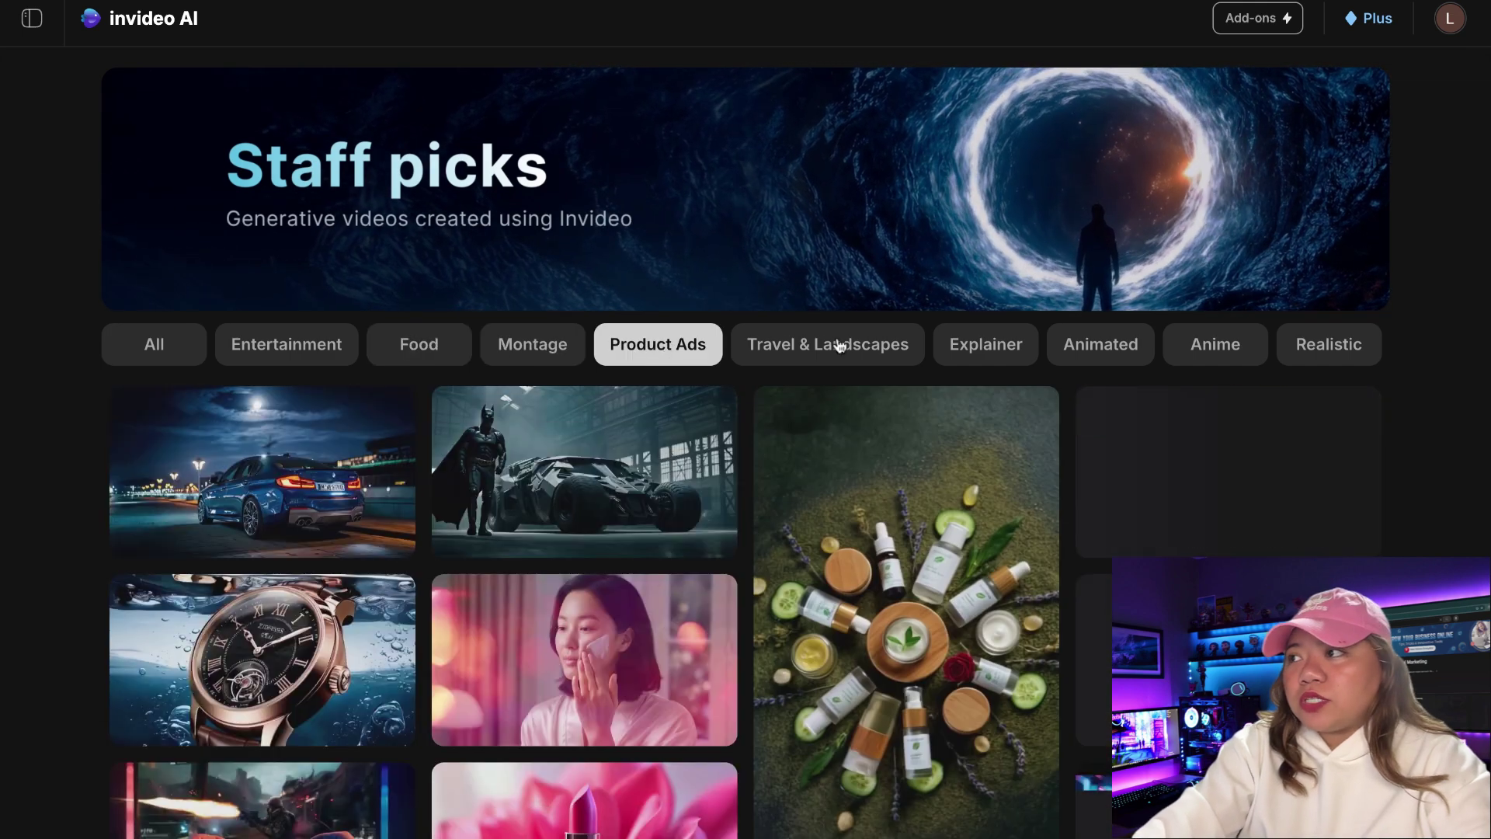
{"action": "left_click", "coordinate": [839, 344]}
{"action": "scroll", "coordinate": [837, 345], "scroll_direction": "down", "scroll_amount": 2}
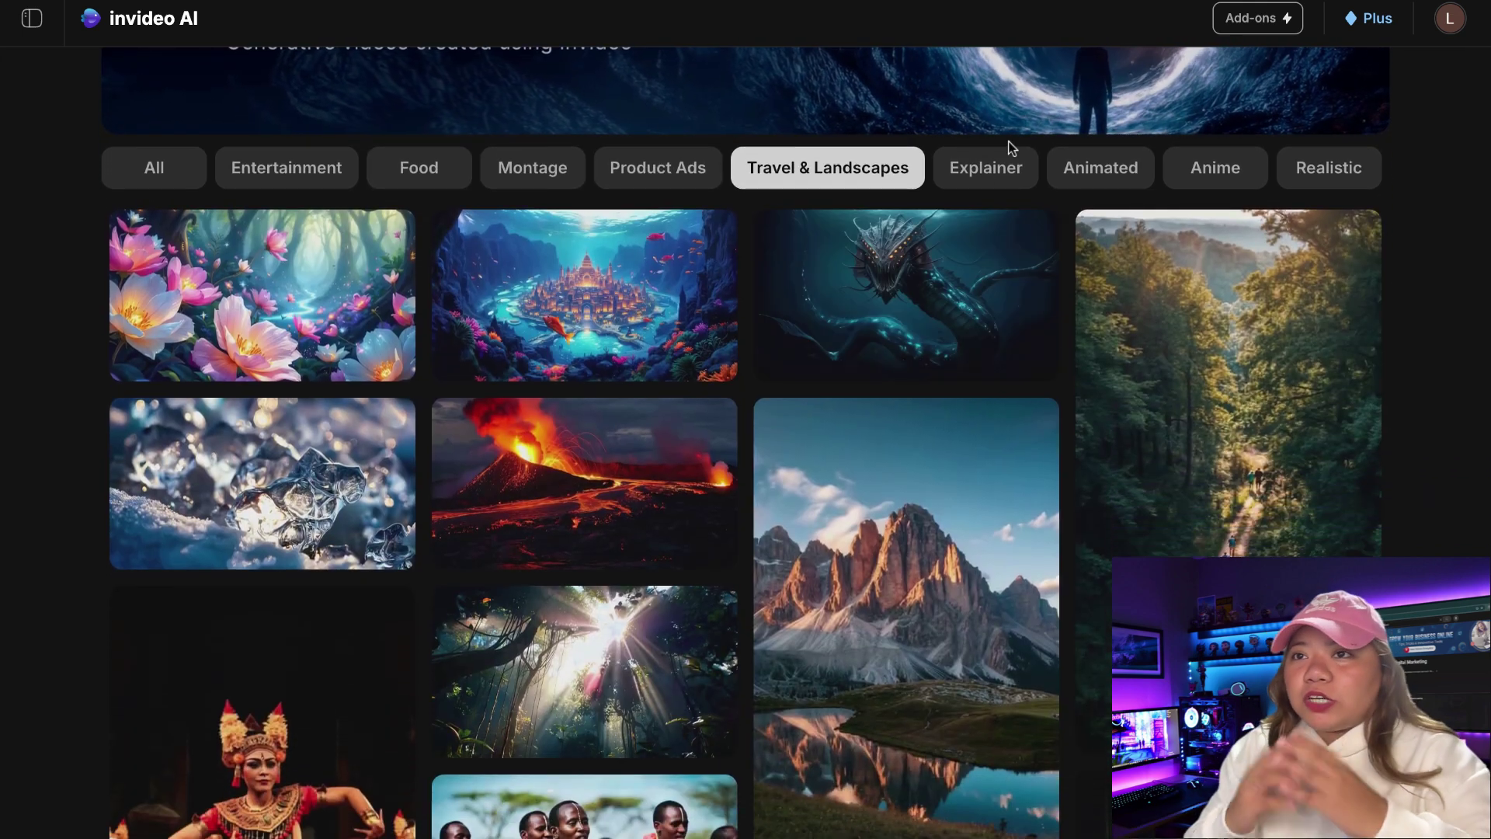
{"action": "left_click", "coordinate": [974, 166]}
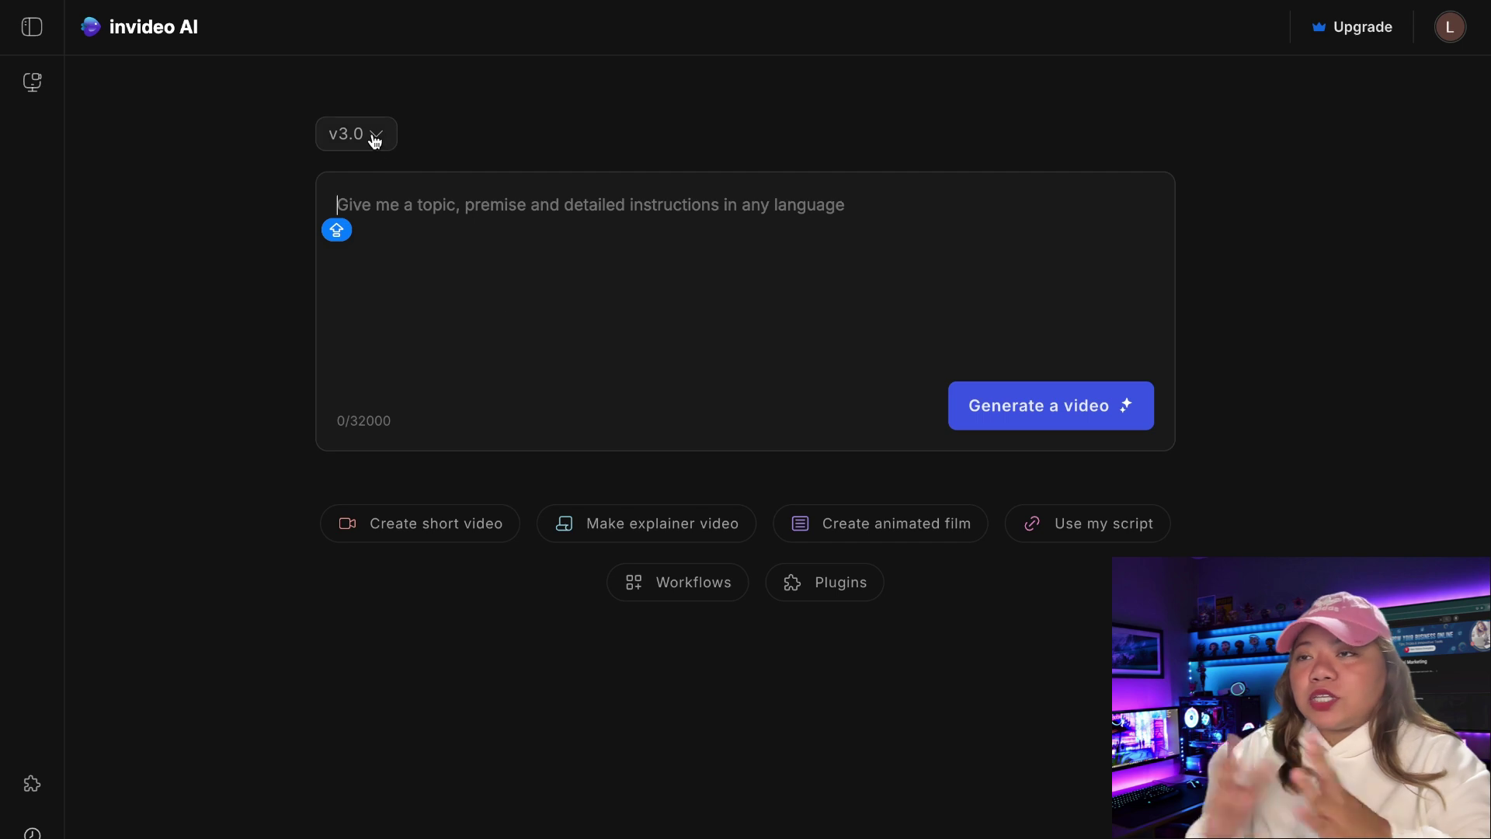
Check the AI model versions, keeping v3.0, then bring up the Workflows collection
{"action": "left_click", "coordinate": [385, 132]}
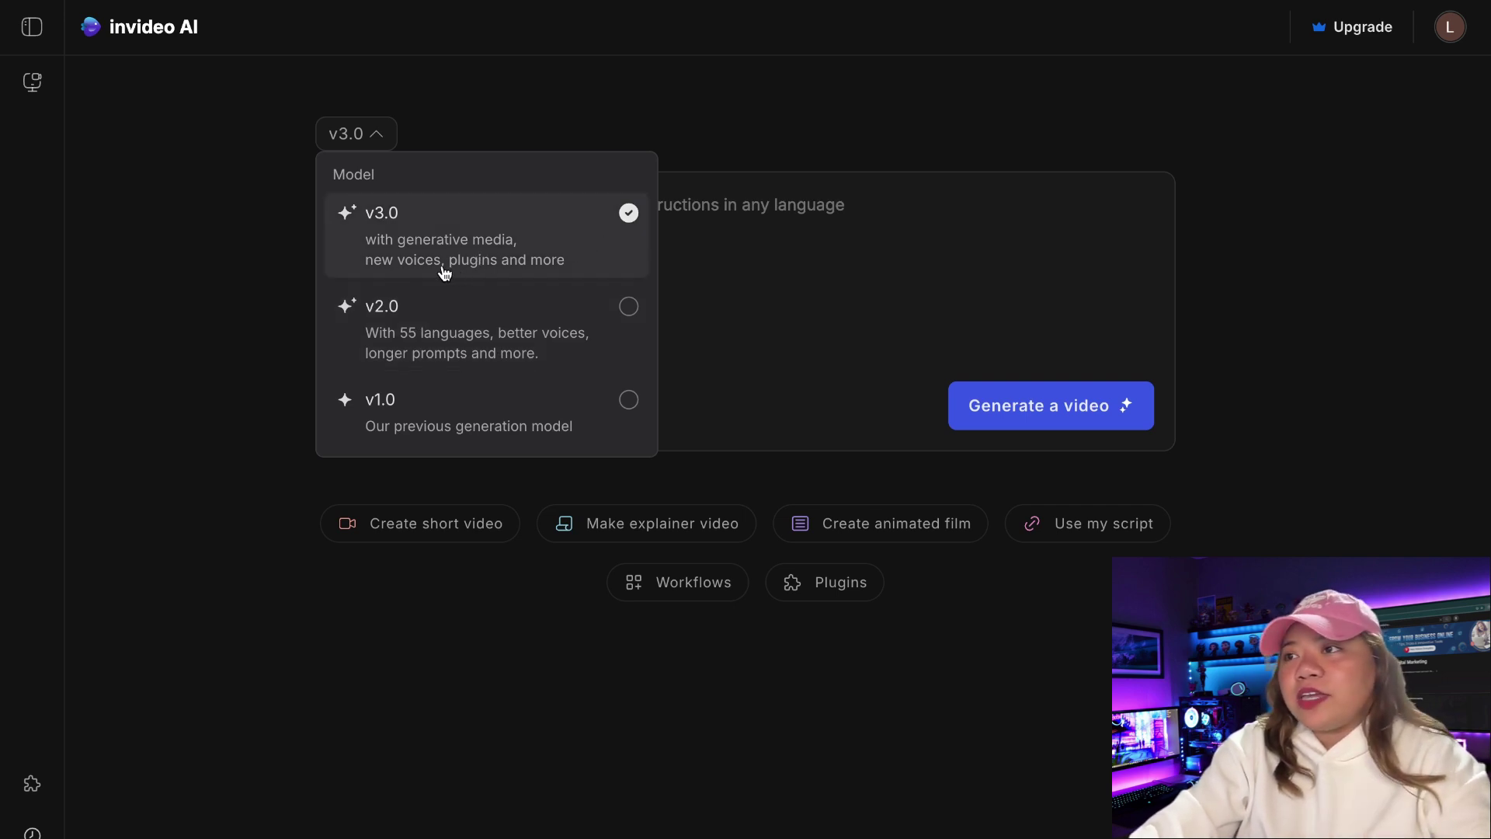
{"action": "left_click", "coordinate": [517, 248]}
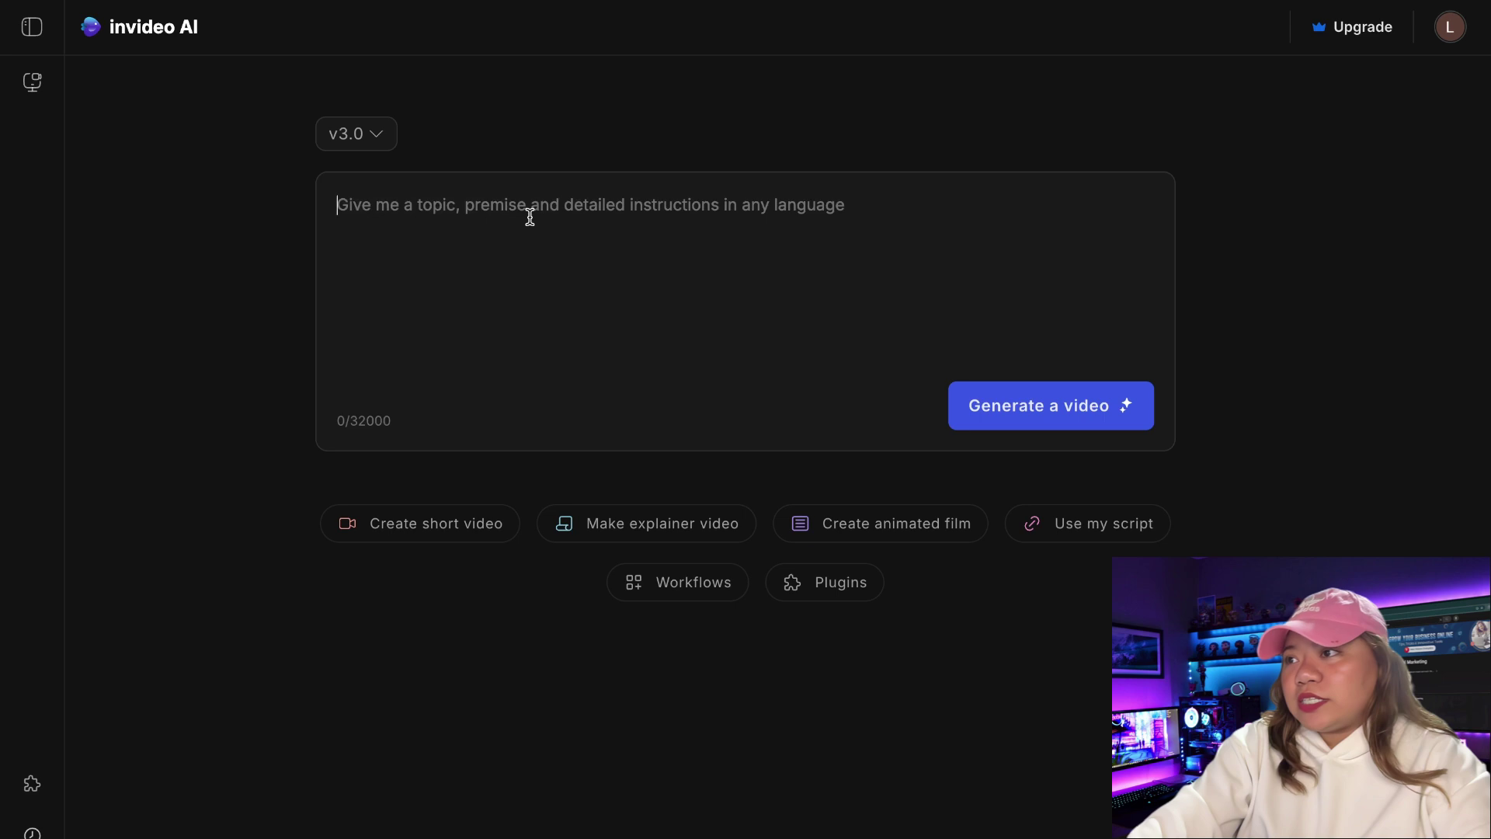
{"action": "left_click", "coordinate": [395, 137]}
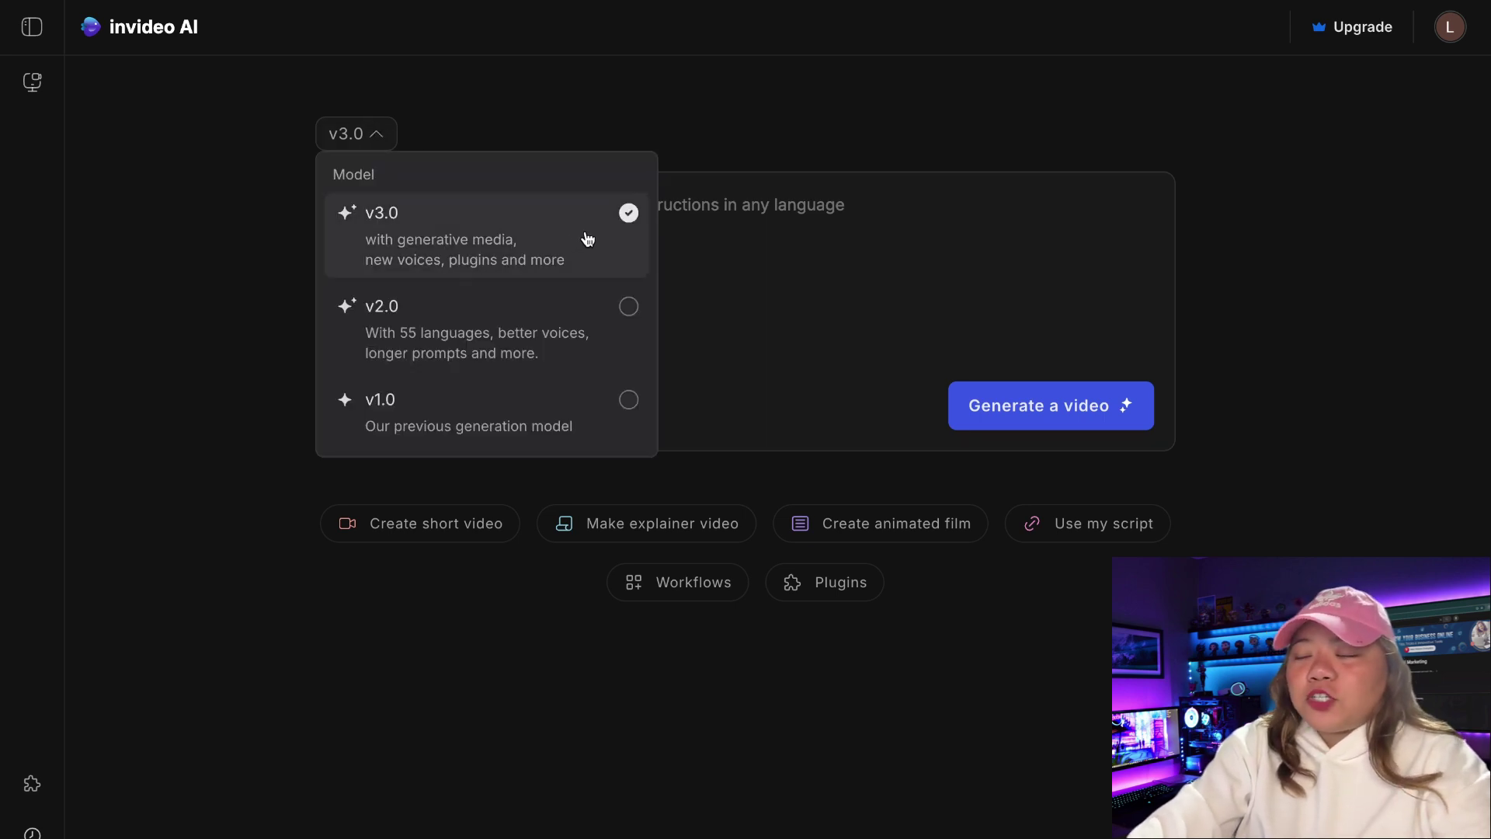
{"action": "left_click", "coordinate": [544, 253]}
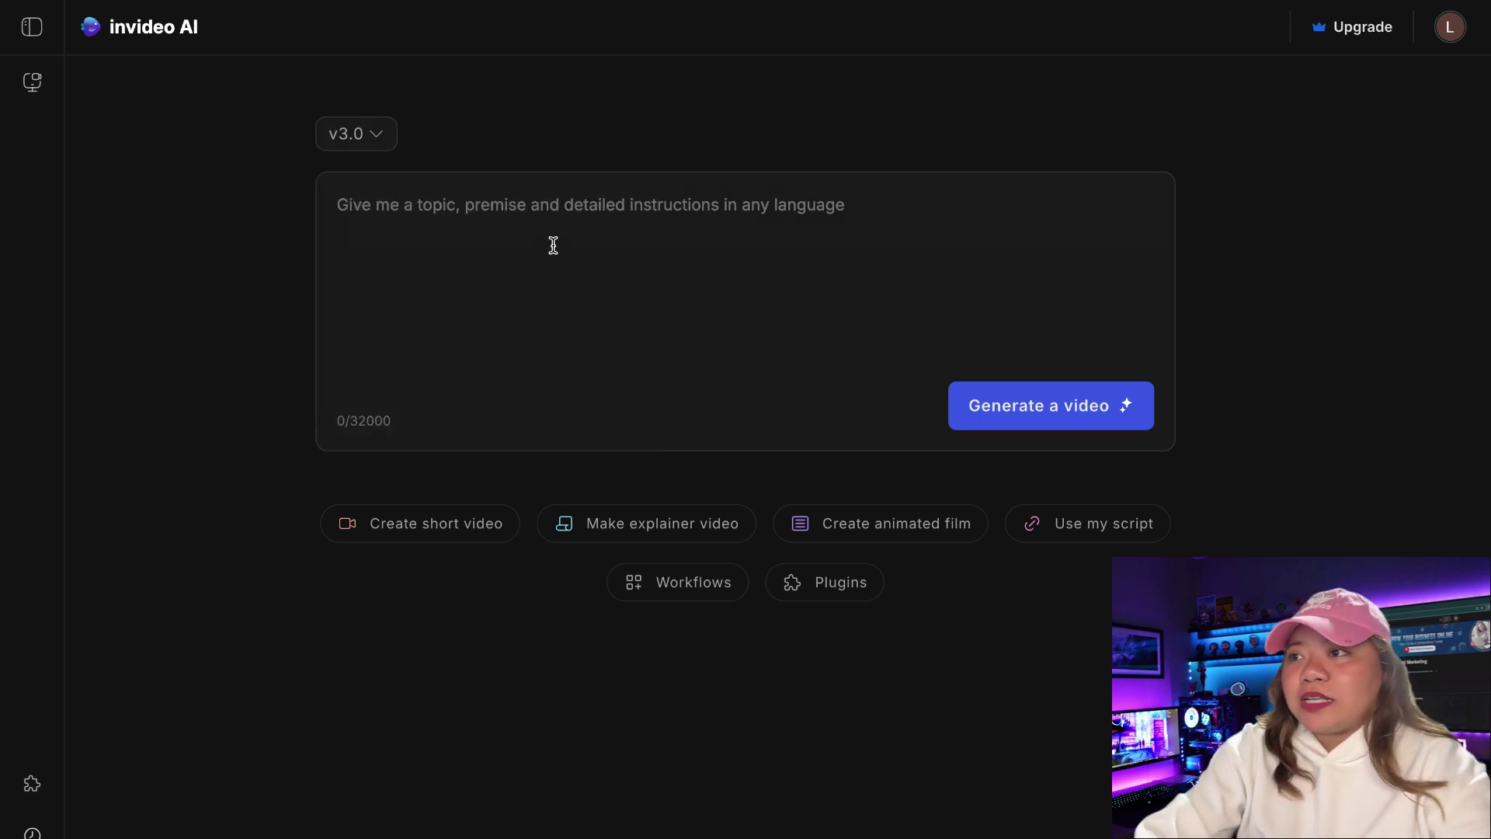
{"action": "left_click", "coordinate": [688, 597]}
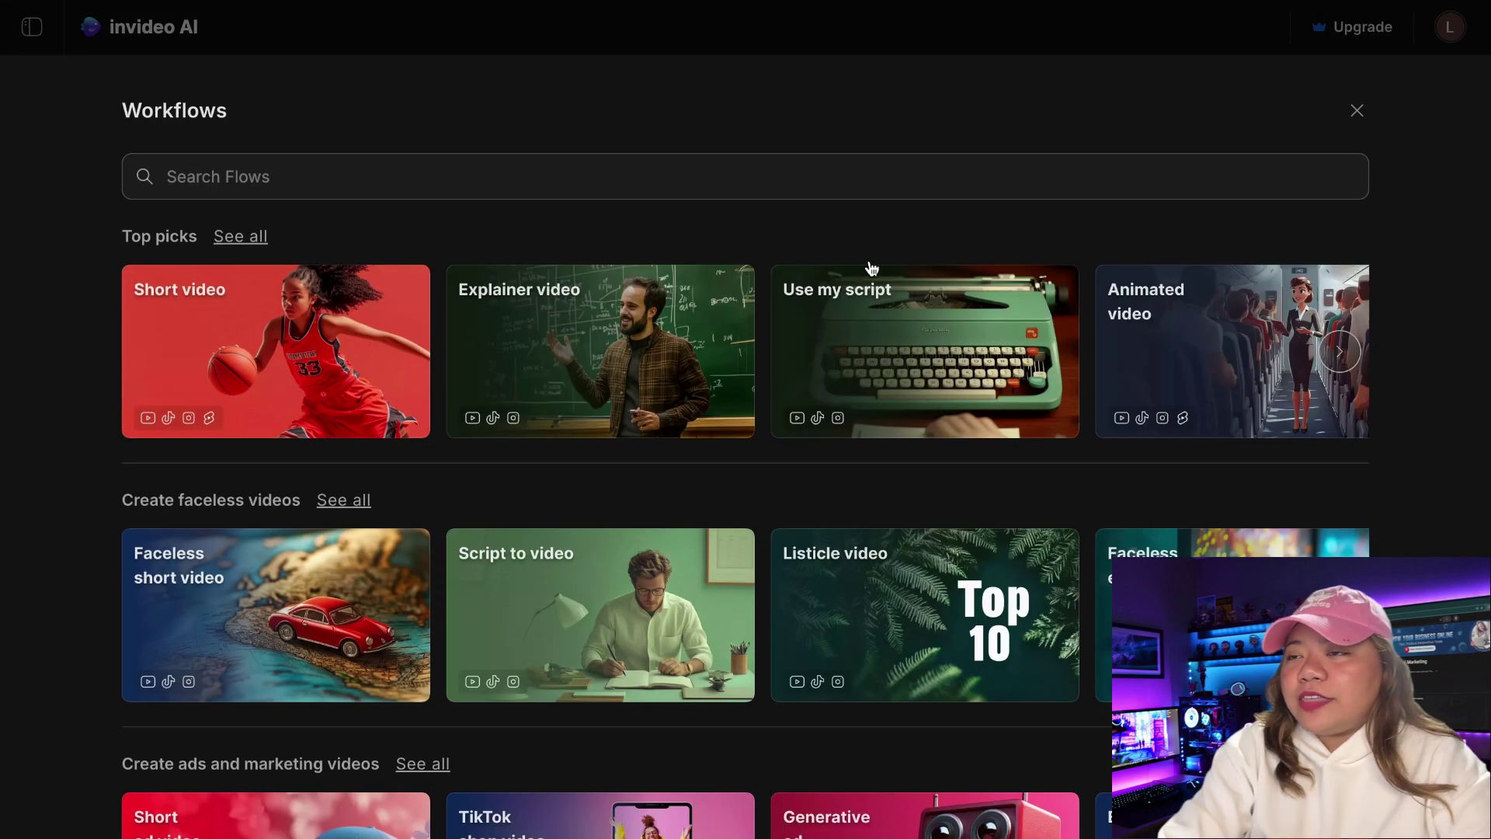
Search the workflows for 'ANIMAT' and start the Animated video workflow
{"action": "type", "text": "ANIMATED"}
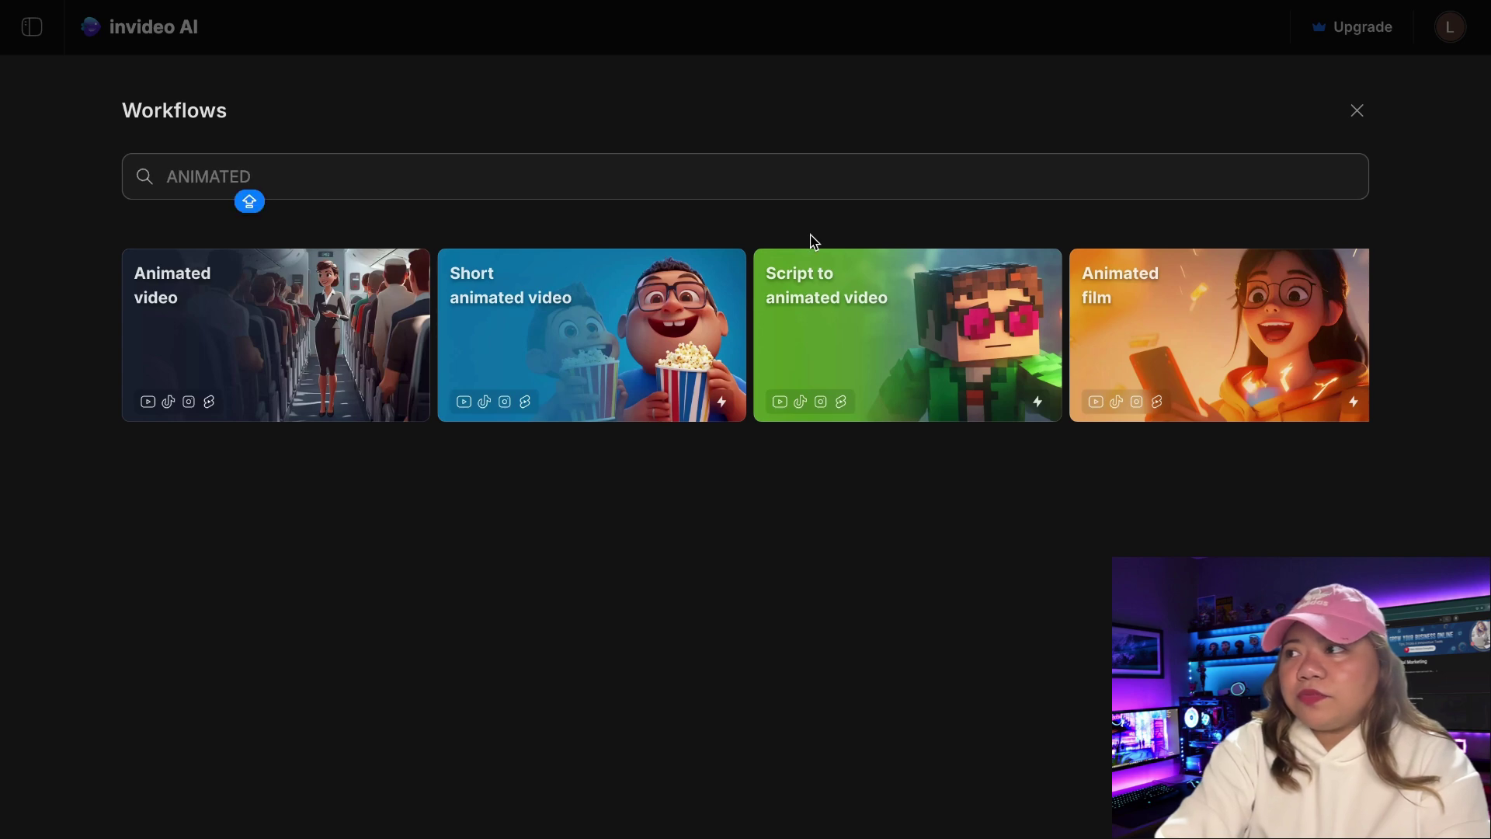
{"action": "left_click", "coordinate": [291, 336]}
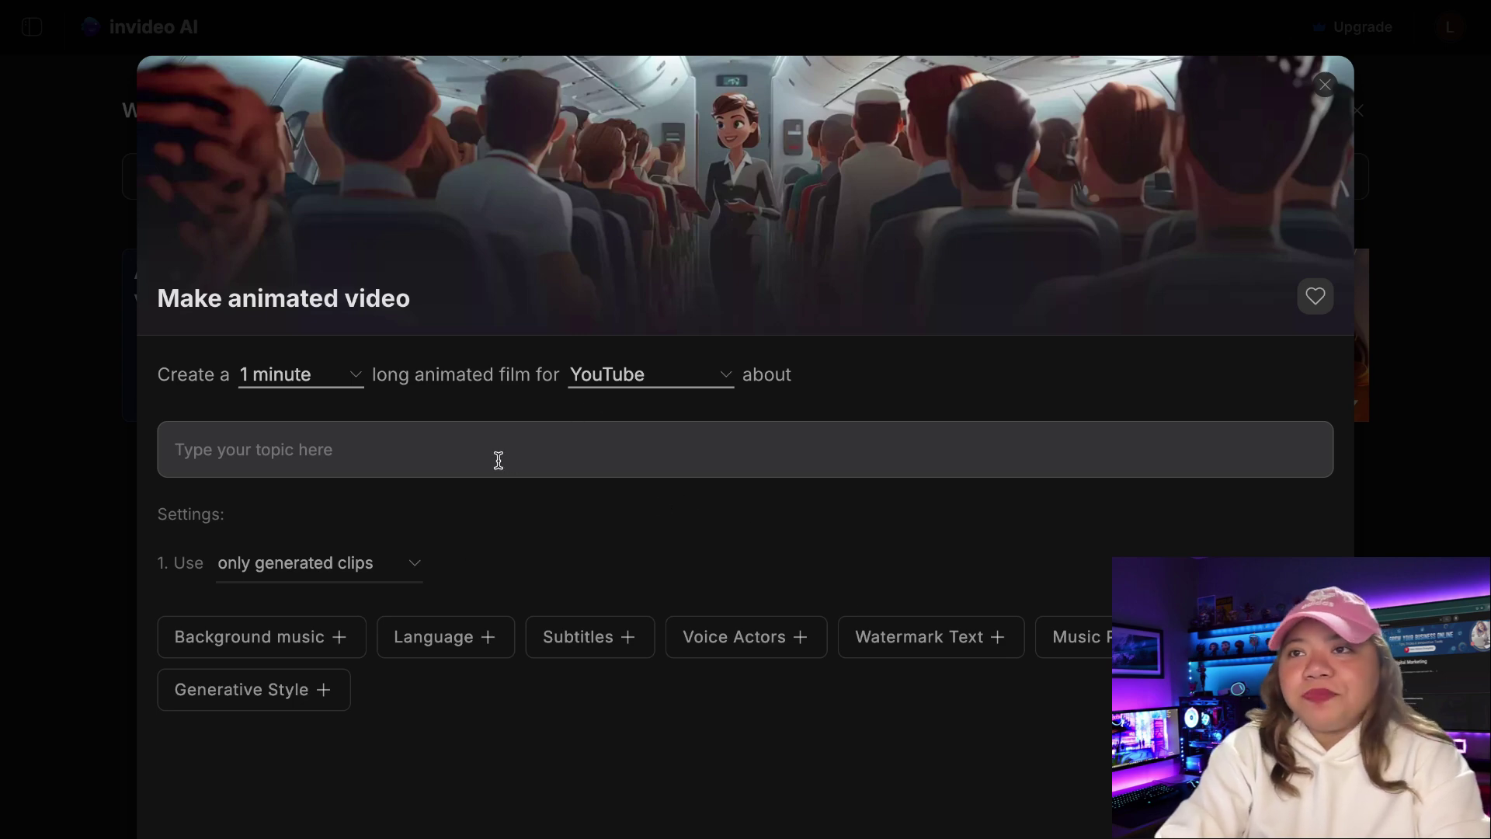
Paste the watchmaker story into the topic field and keep only generated clips as media
{"action": "key", "text": "ctrl+v"}
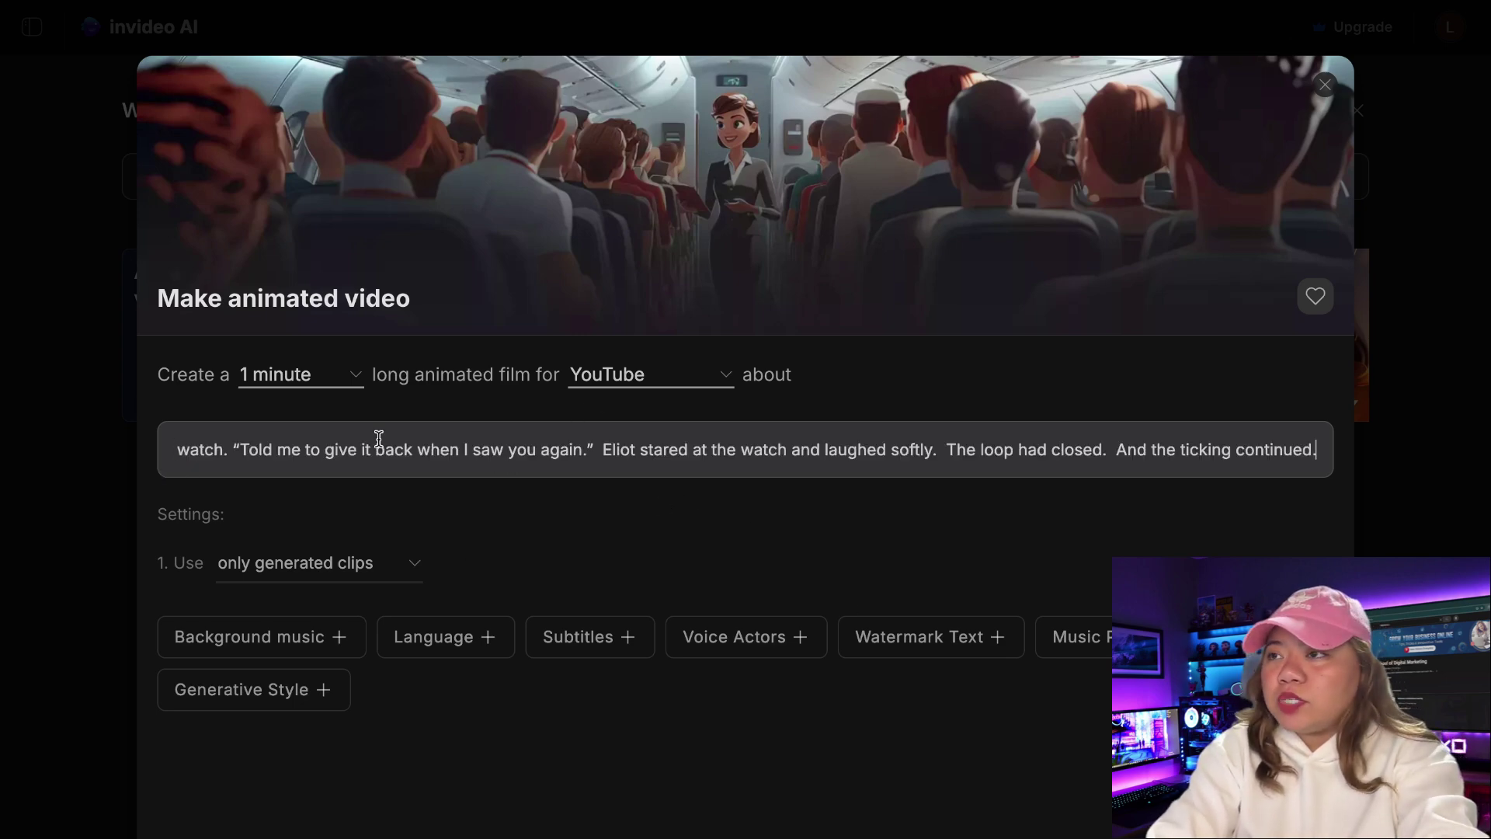
{"action": "scroll", "coordinate": [583, 427], "scroll_direction": "down", "scroll_amount": 1}
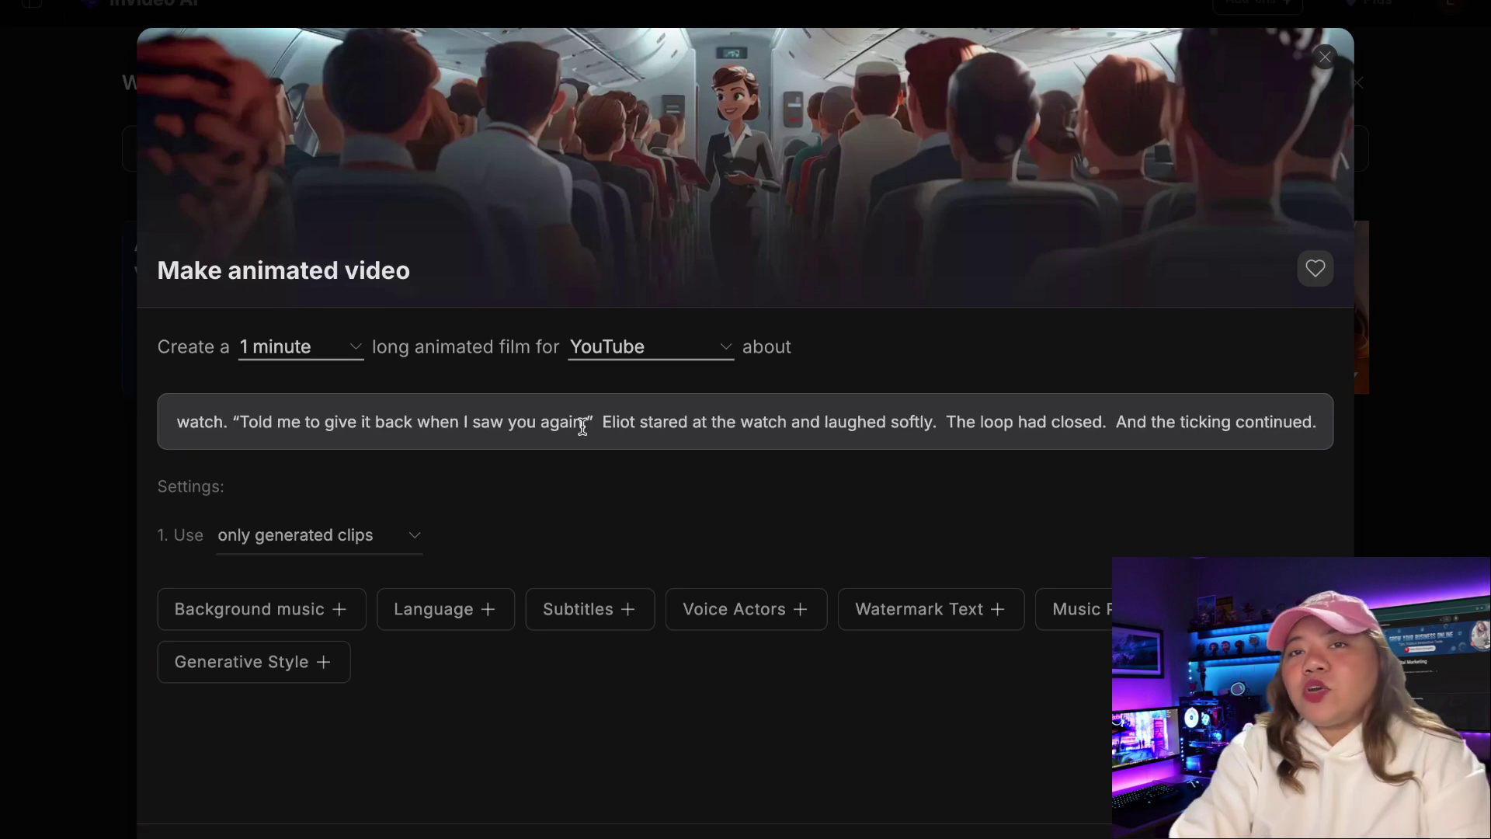
{"action": "left_click", "coordinate": [397, 535]}
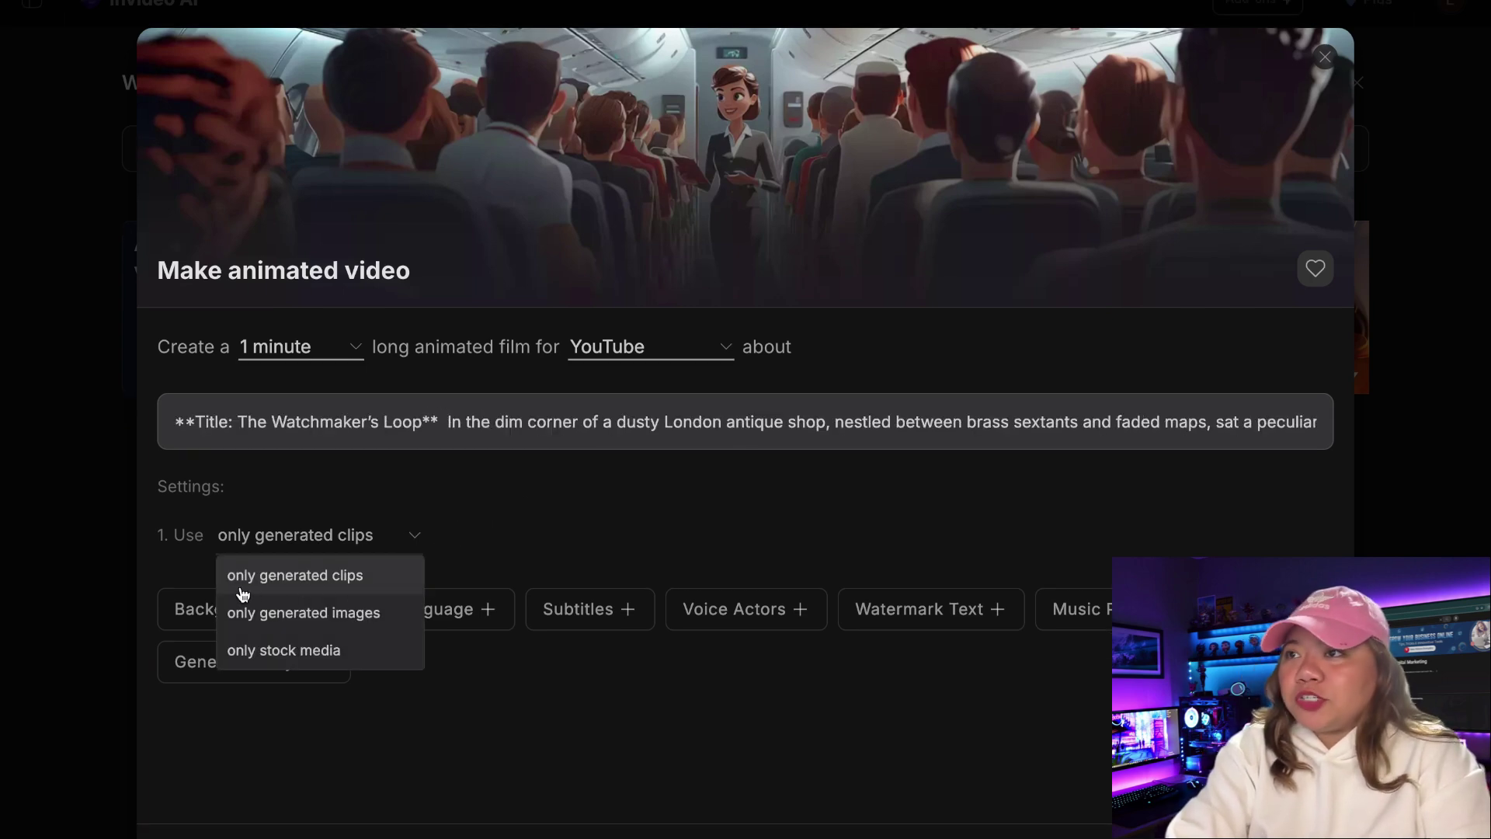
{"action": "left_click", "coordinate": [343, 578]}
Add an inspirational background music preference and an English language setting
{"action": "left_click", "coordinate": [316, 608]}
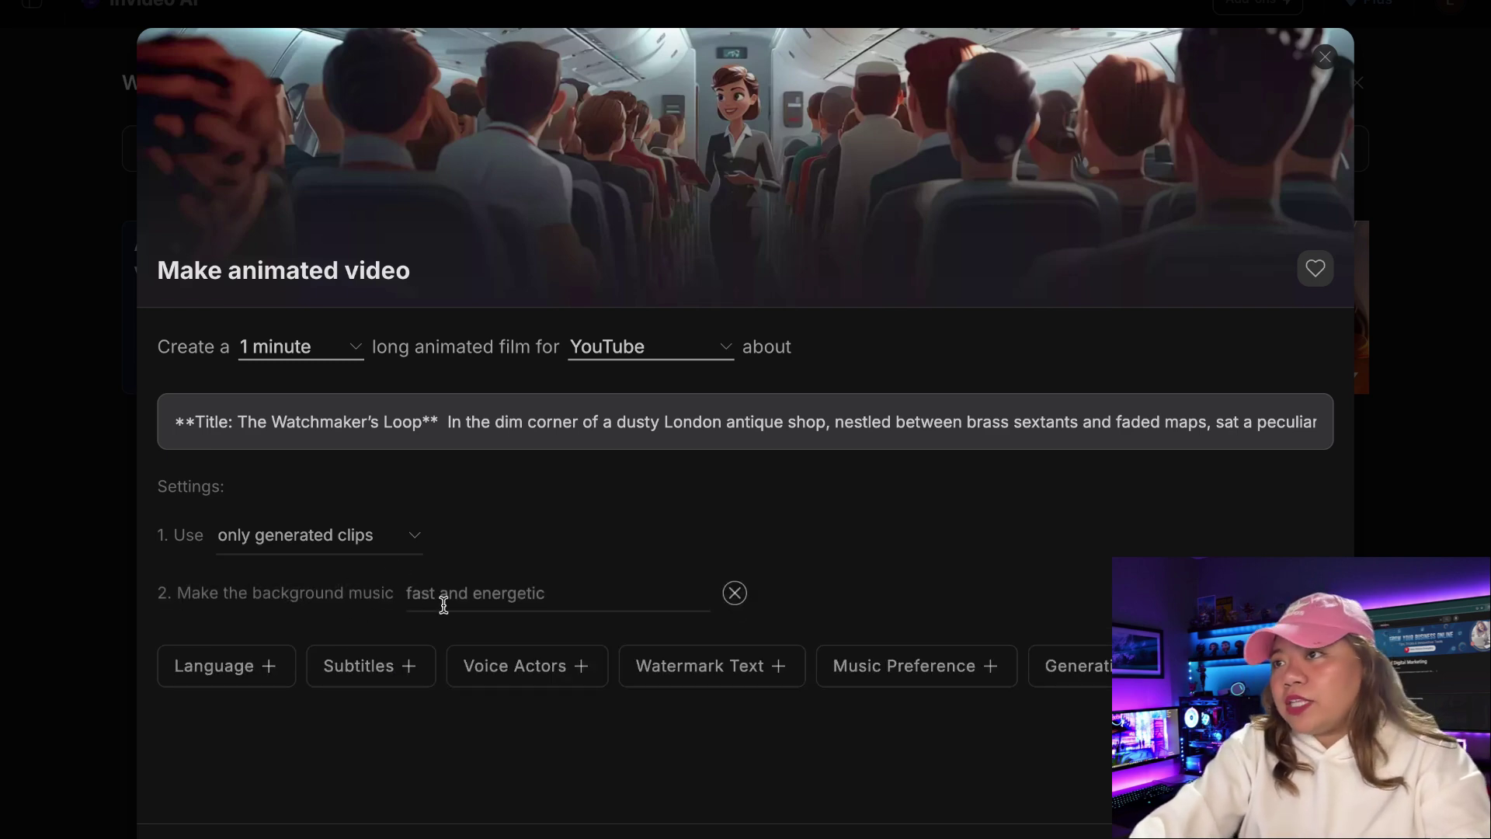
{"action": "triple_click", "coordinate": [503, 590]}
{"action": "key", "text": "BackSpace"}
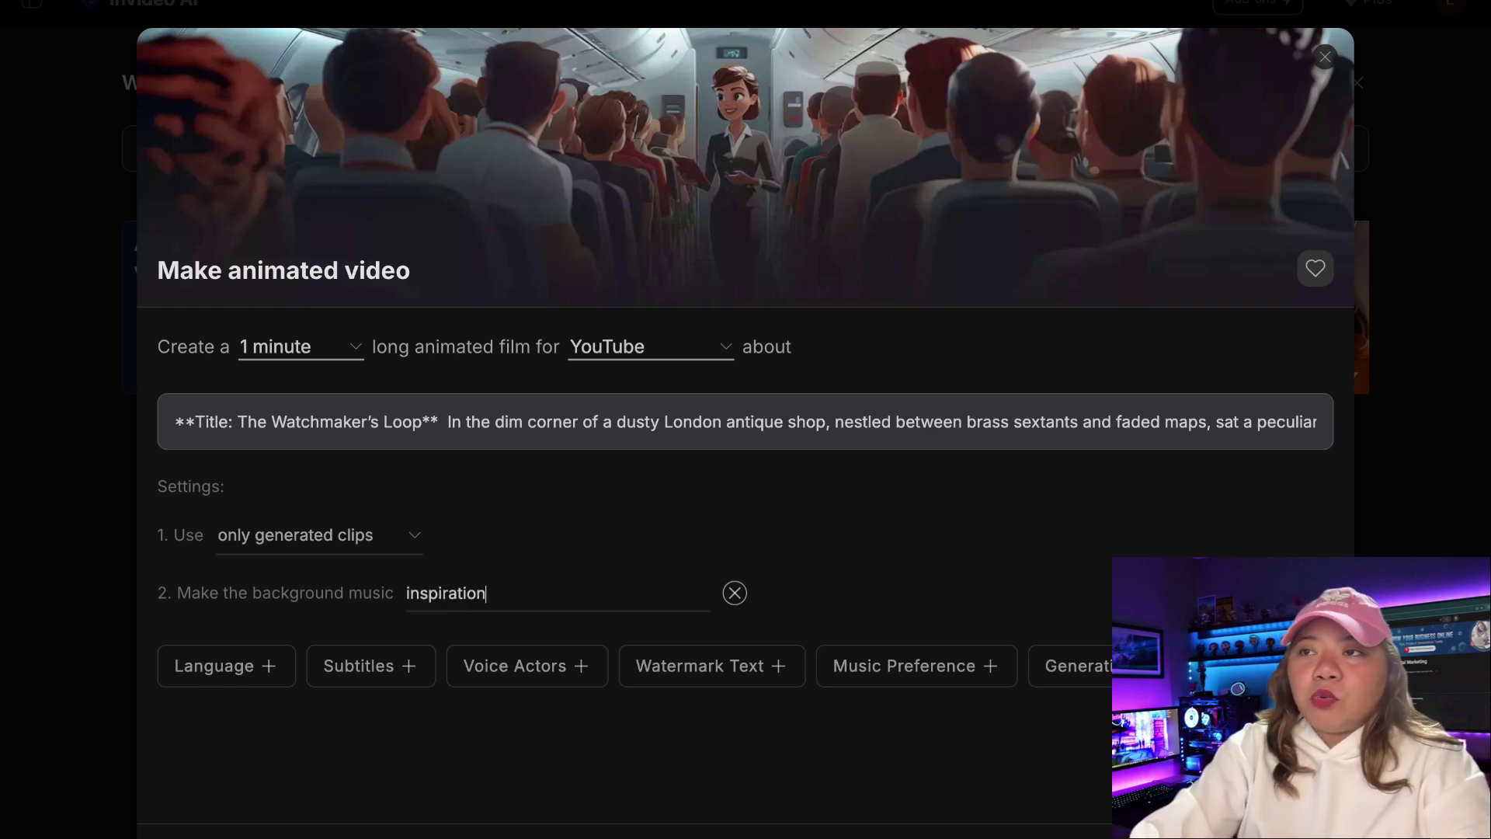
{"action": "left_click", "coordinate": [225, 665]}
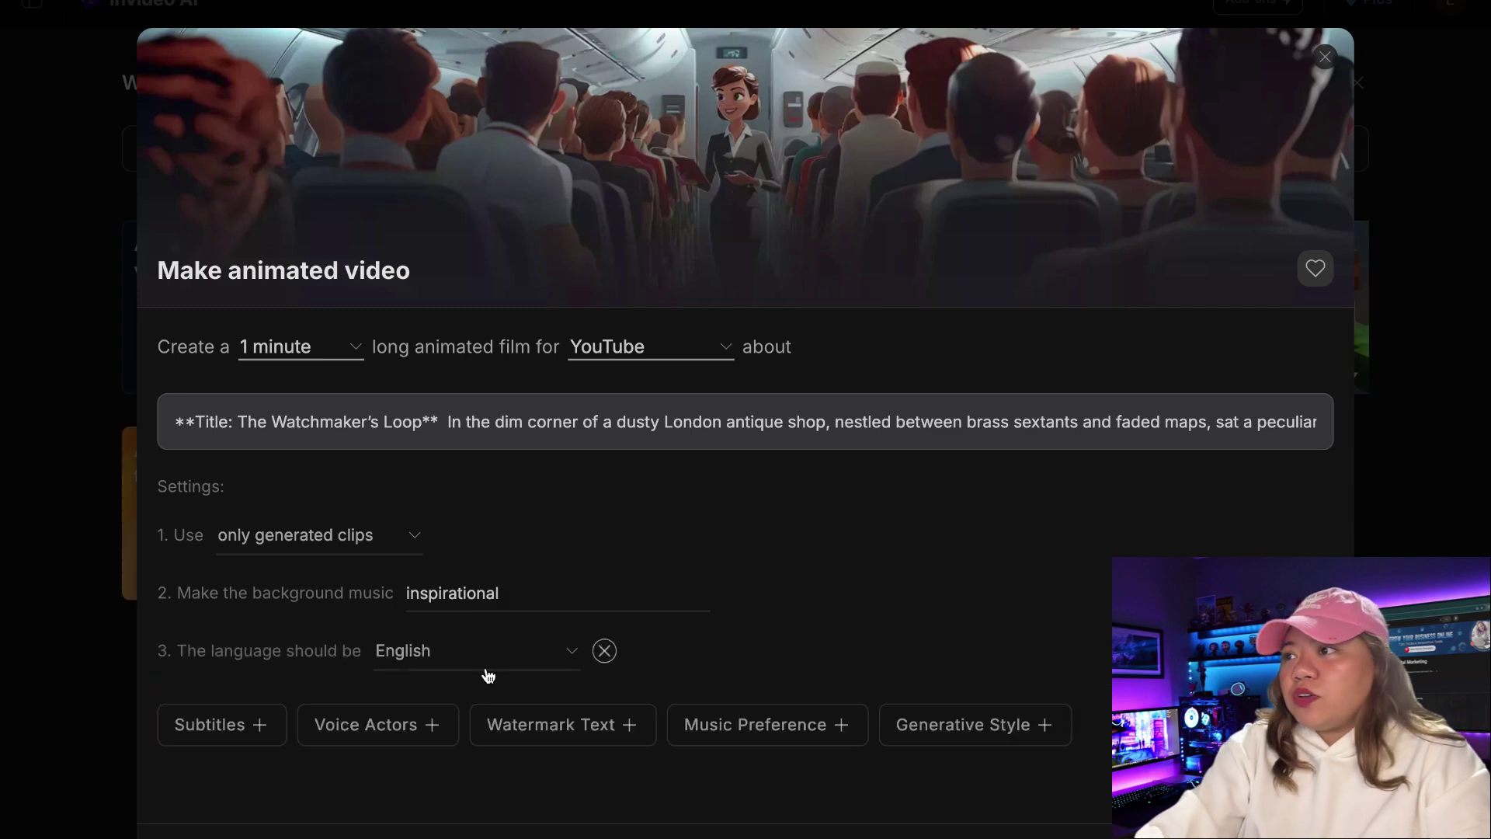
Set the narrator voice to a male, clear American voice
{"action": "left_click", "coordinate": [392, 738]}
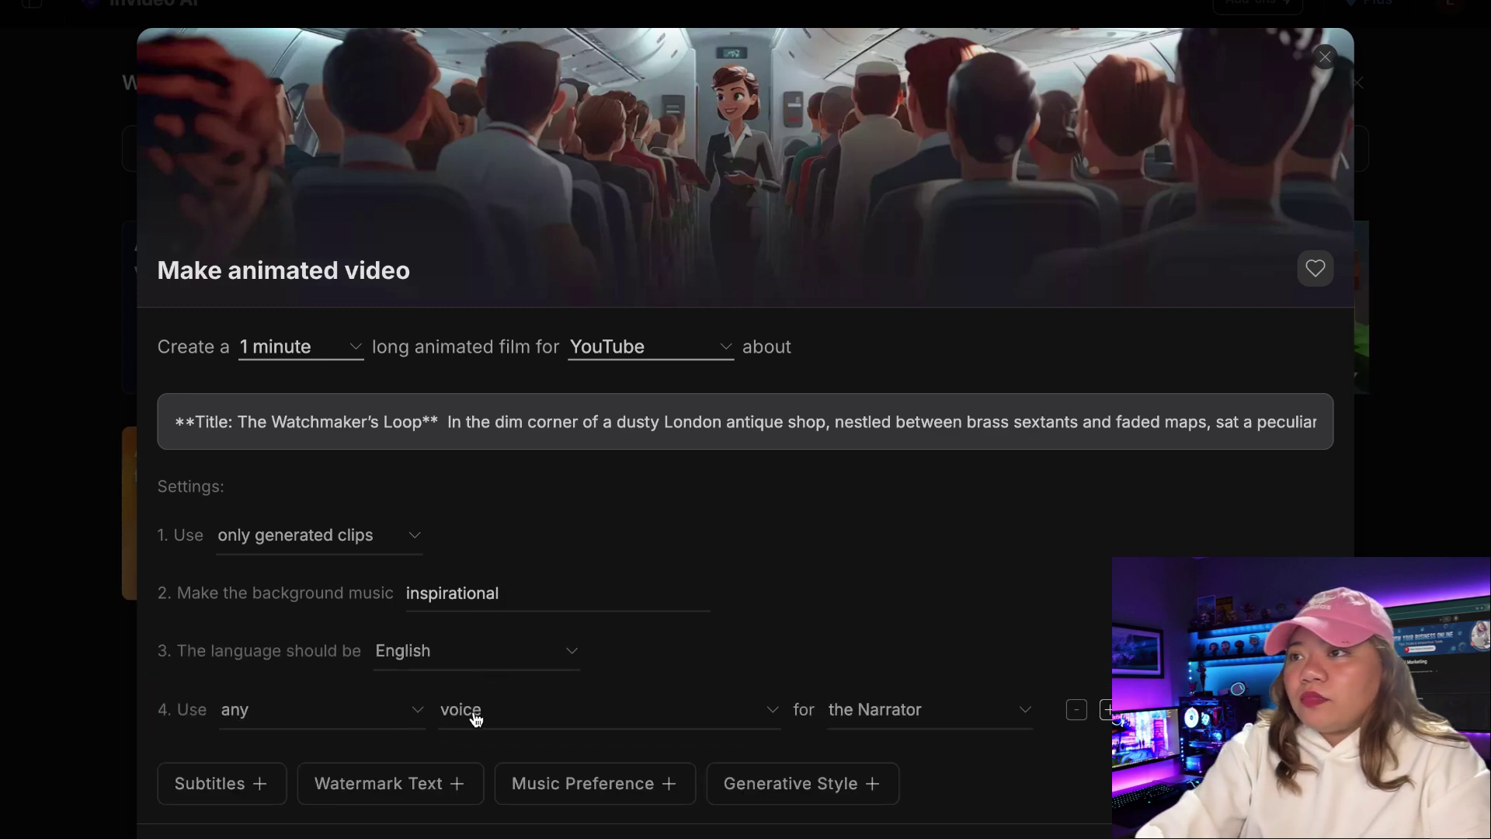
{"action": "left_click", "coordinate": [412, 709]}
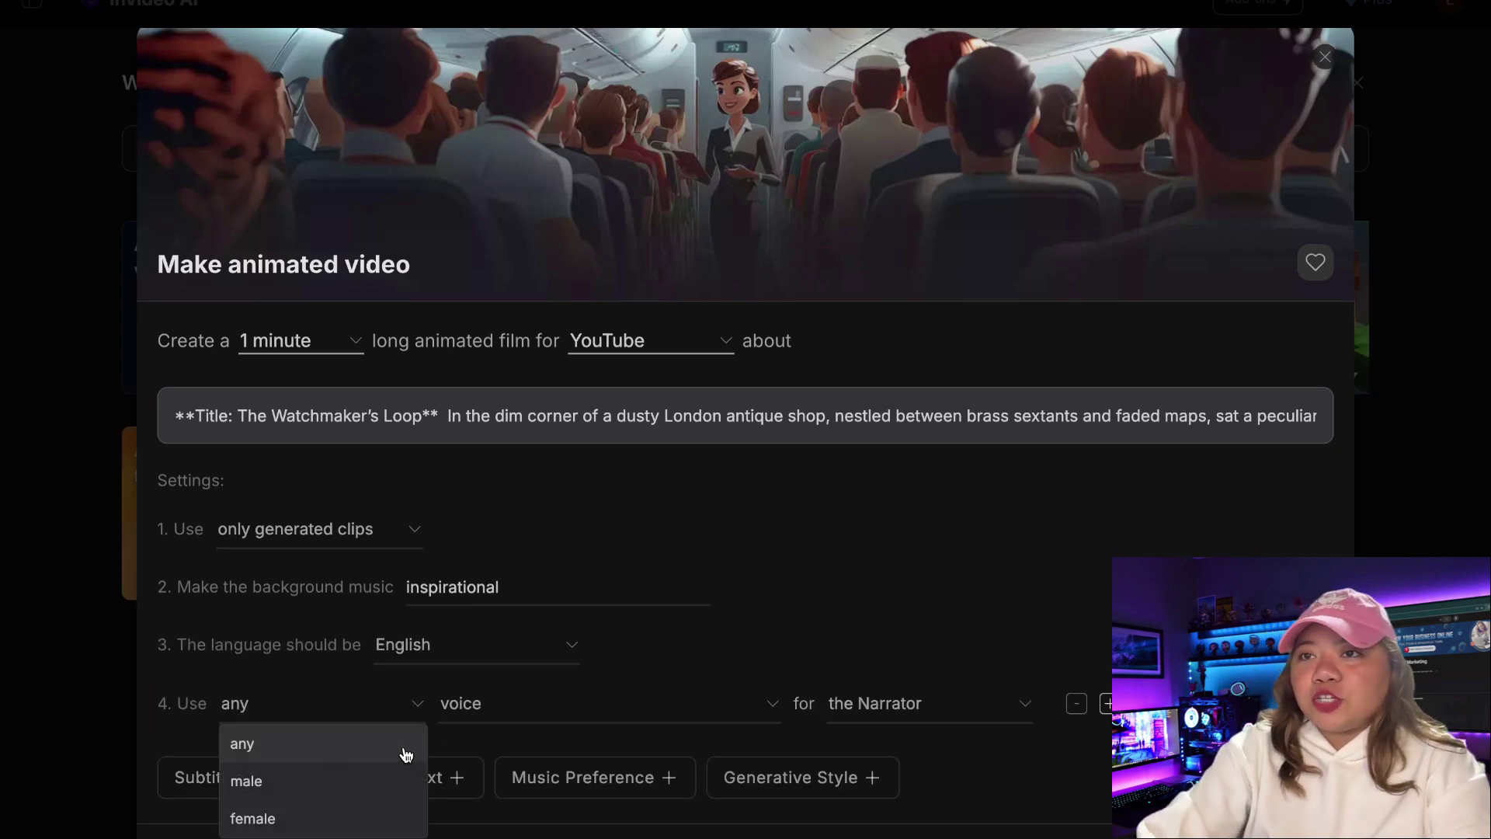
{"action": "left_click", "coordinate": [347, 780]}
{"action": "left_click", "coordinate": [722, 704]}
{"action": "left_click", "coordinate": [666, 324]}
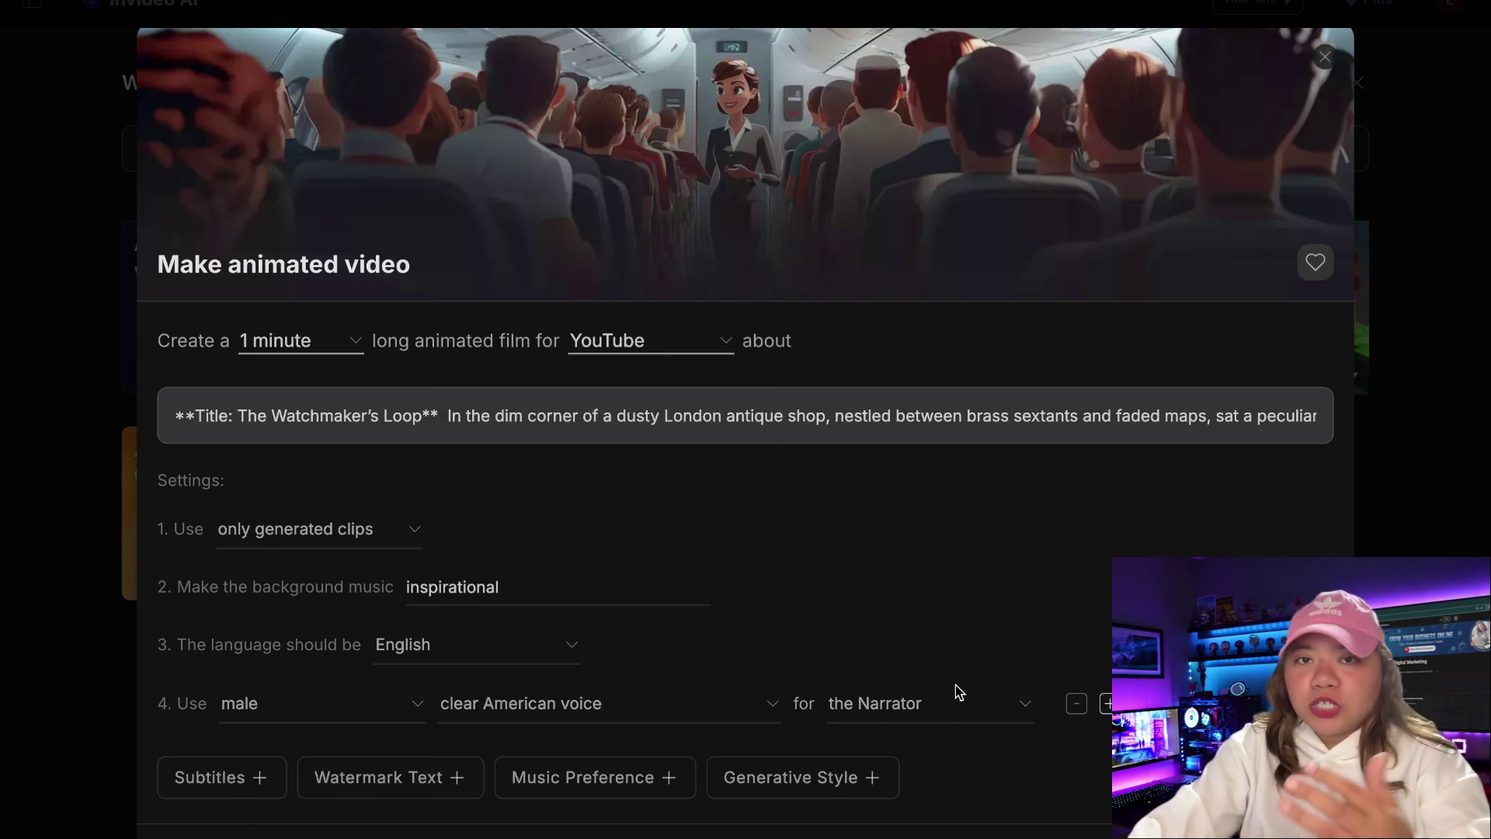
Make Speaker 1 a male Californian-accented voice and apply the settings
{"action": "left_click", "coordinate": [1106, 705]}
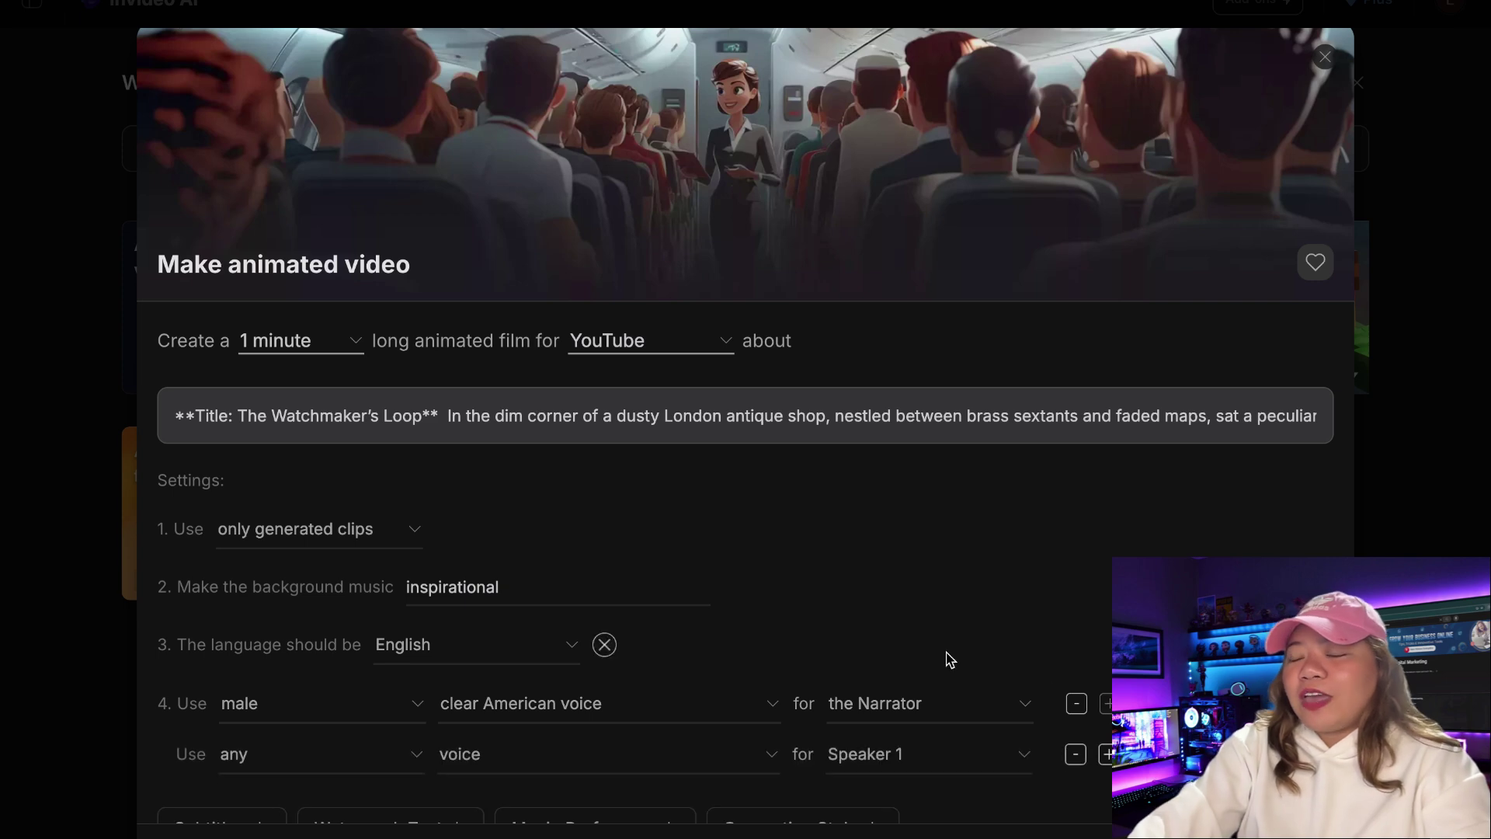
{"action": "scroll", "coordinate": [941, 660], "scroll_direction": "down", "scroll_amount": 1}
{"action": "left_click", "coordinate": [355, 714]}
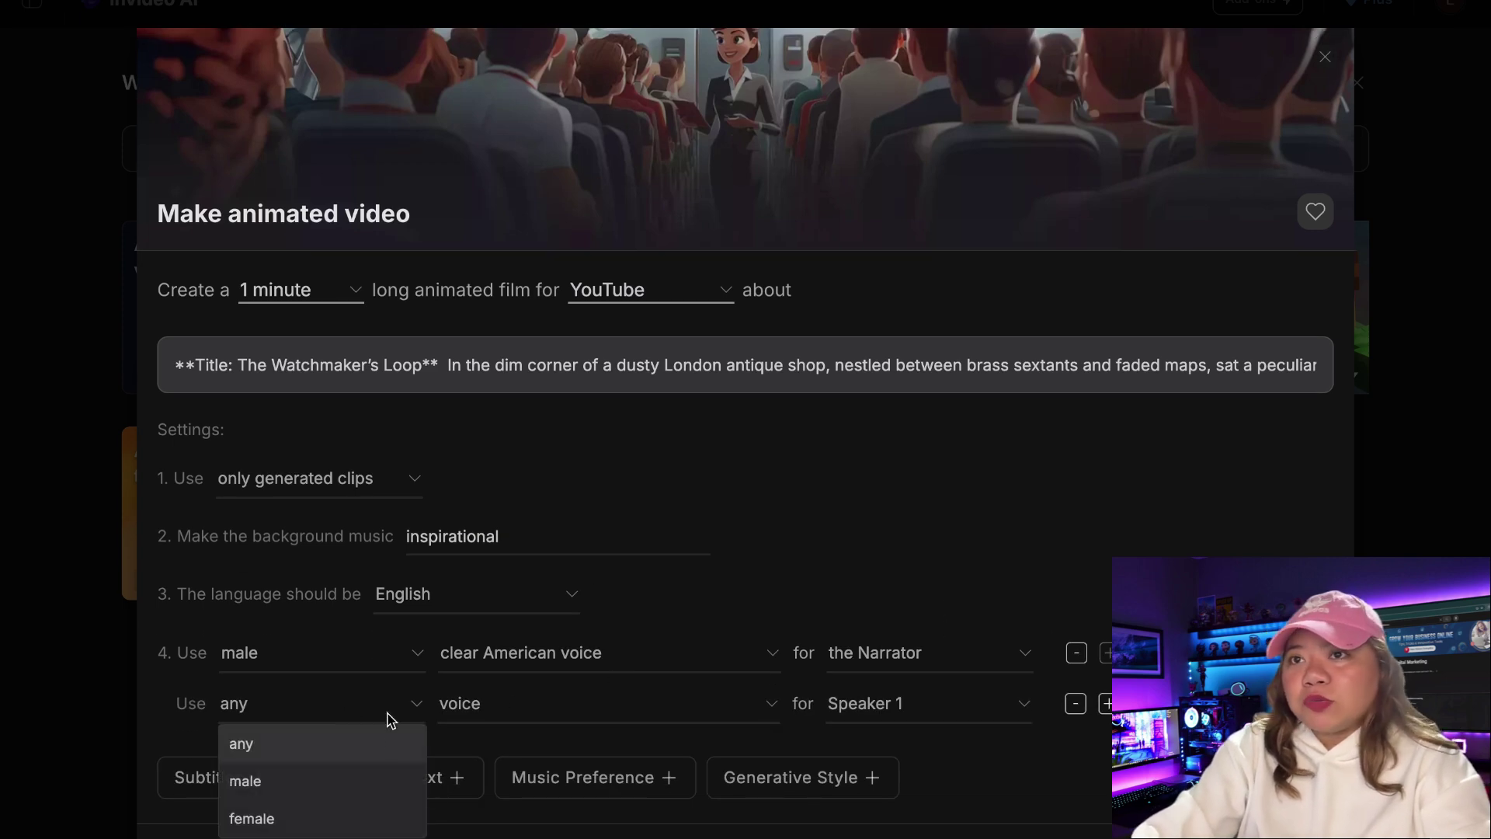
{"action": "left_click", "coordinate": [357, 780]}
{"action": "left_click", "coordinate": [630, 716]}
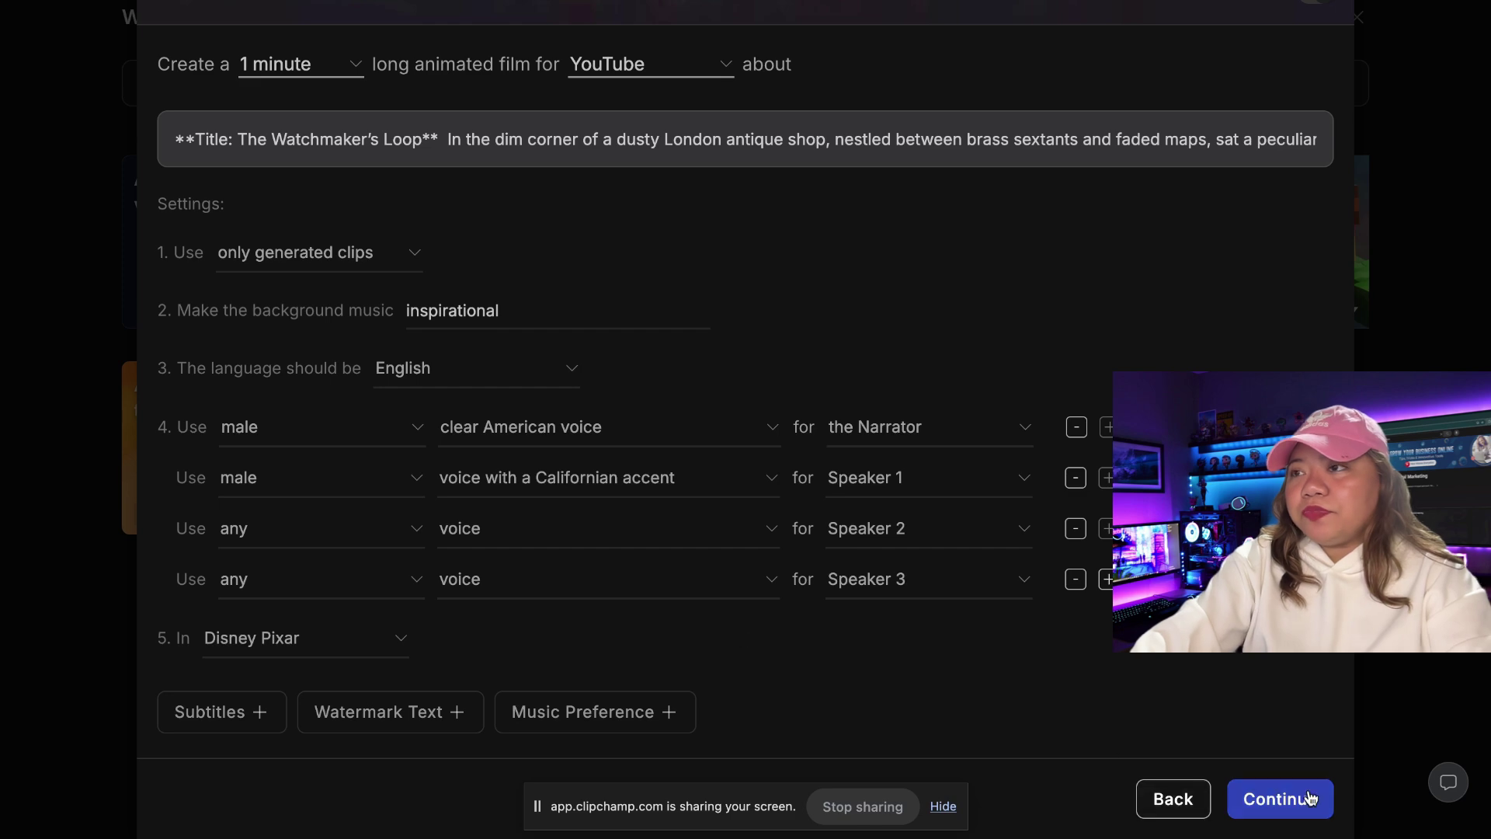
{"action": "left_click", "coordinate": [1280, 799]}
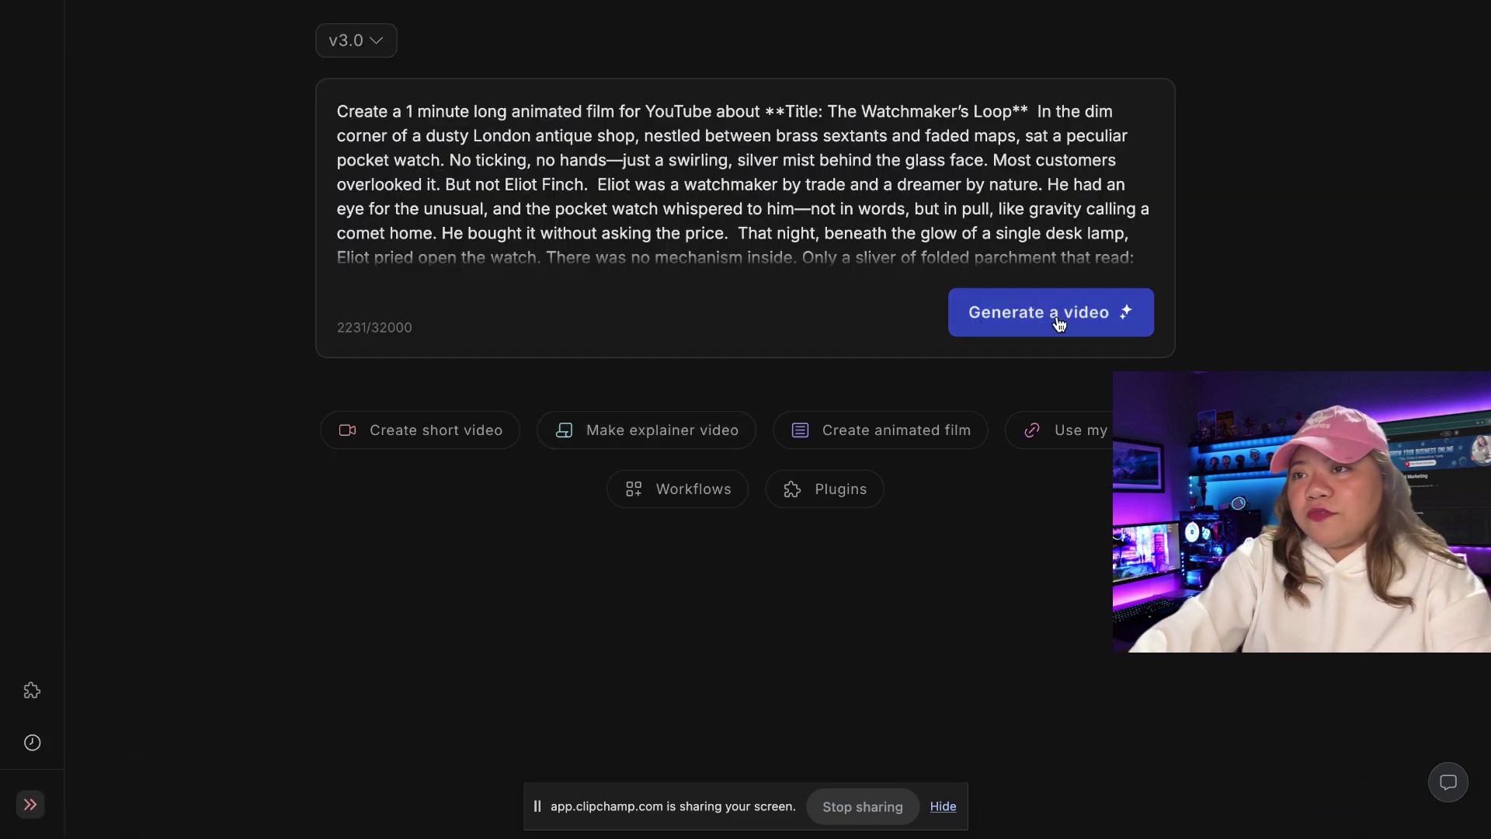
Generate the Pixar-style watchmaker film at 1.0 Minutes for YouTube and Animation Fans
{"action": "left_click", "coordinate": [1032, 314]}
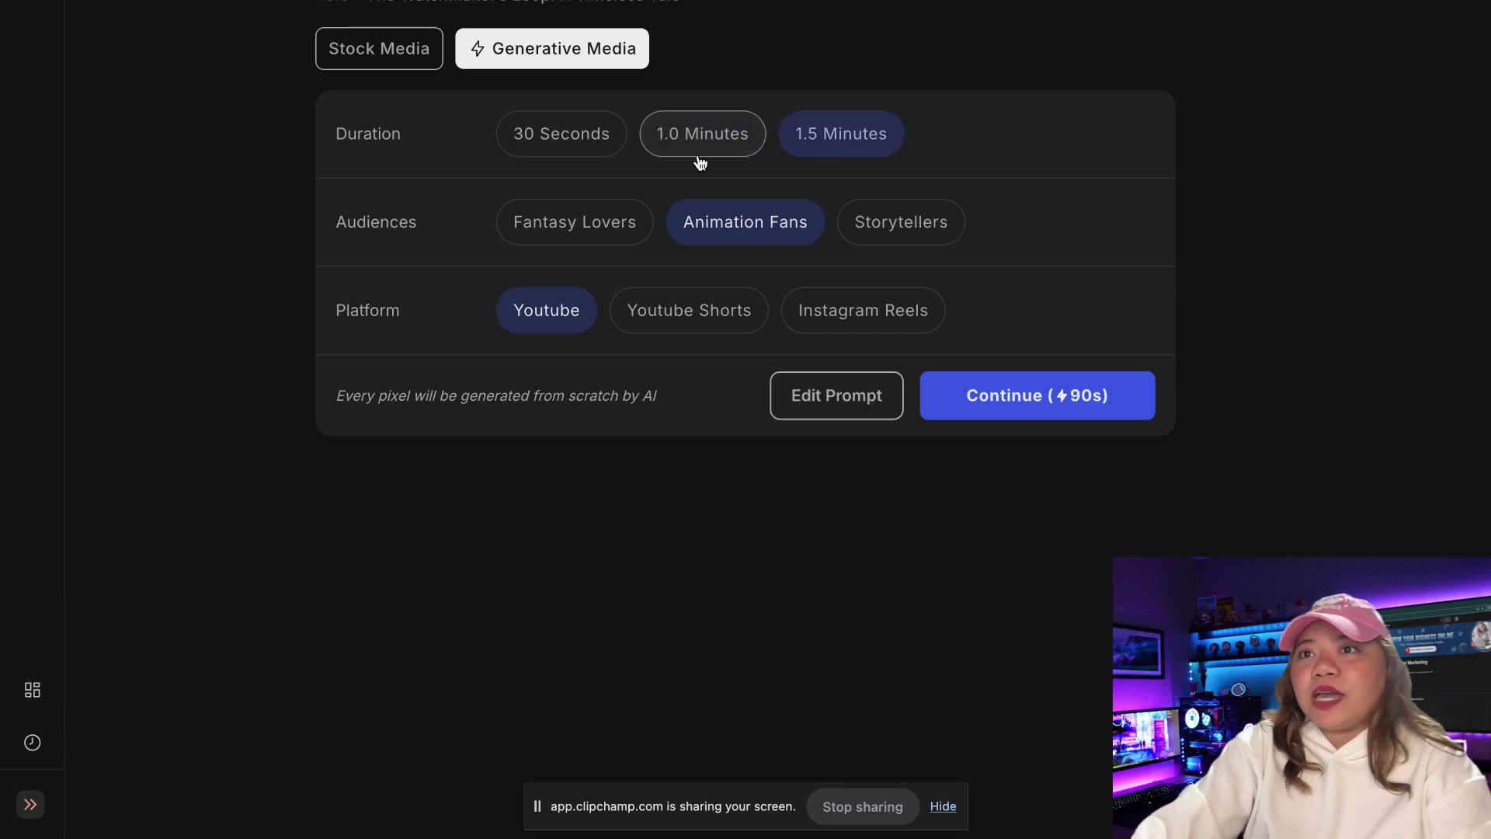
{"action": "left_click", "coordinate": [584, 155]}
{"action": "left_click", "coordinate": [679, 155]}
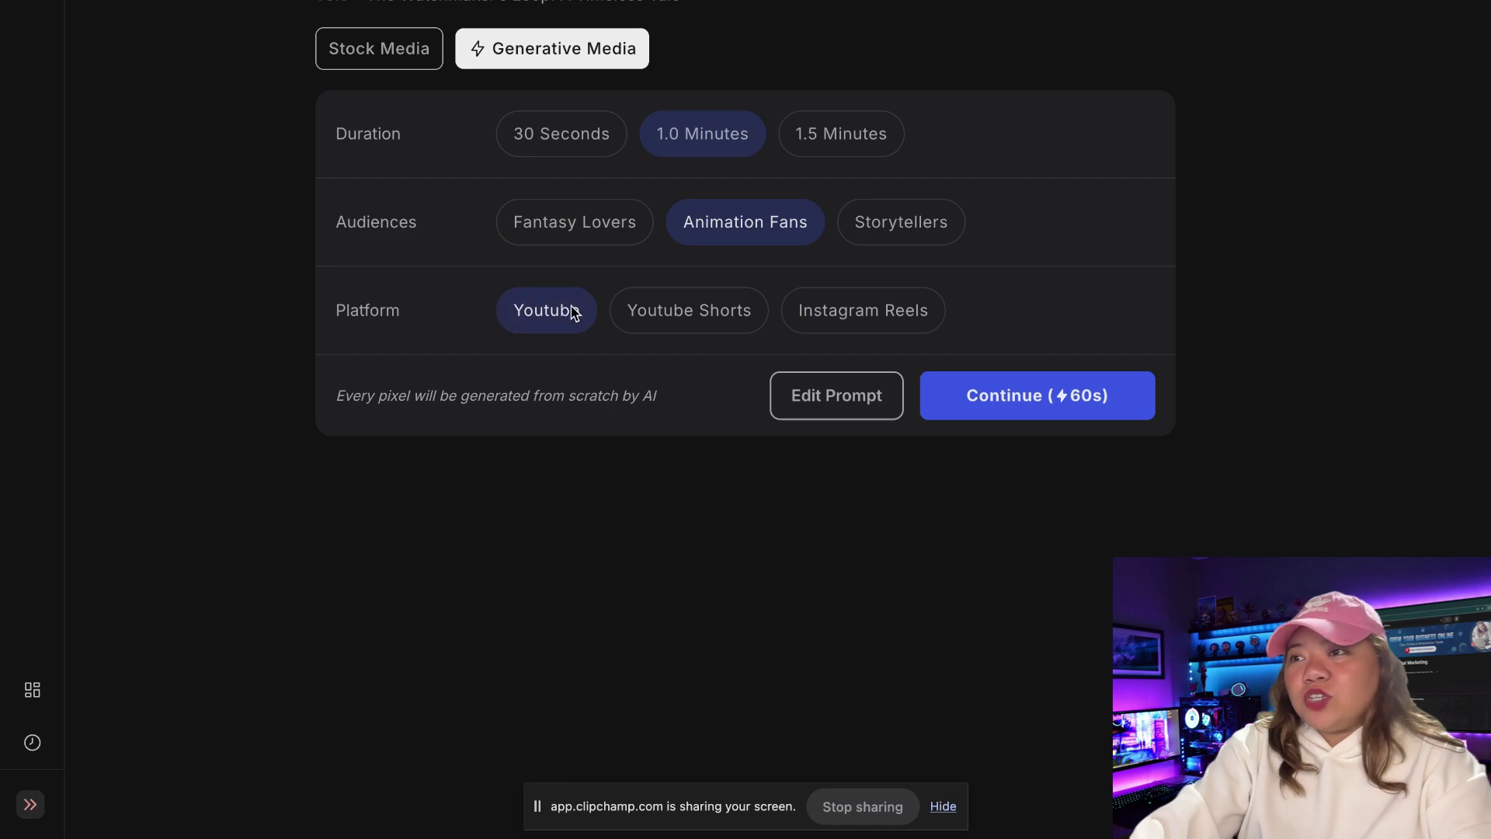
{"action": "left_click", "coordinate": [1019, 400]}
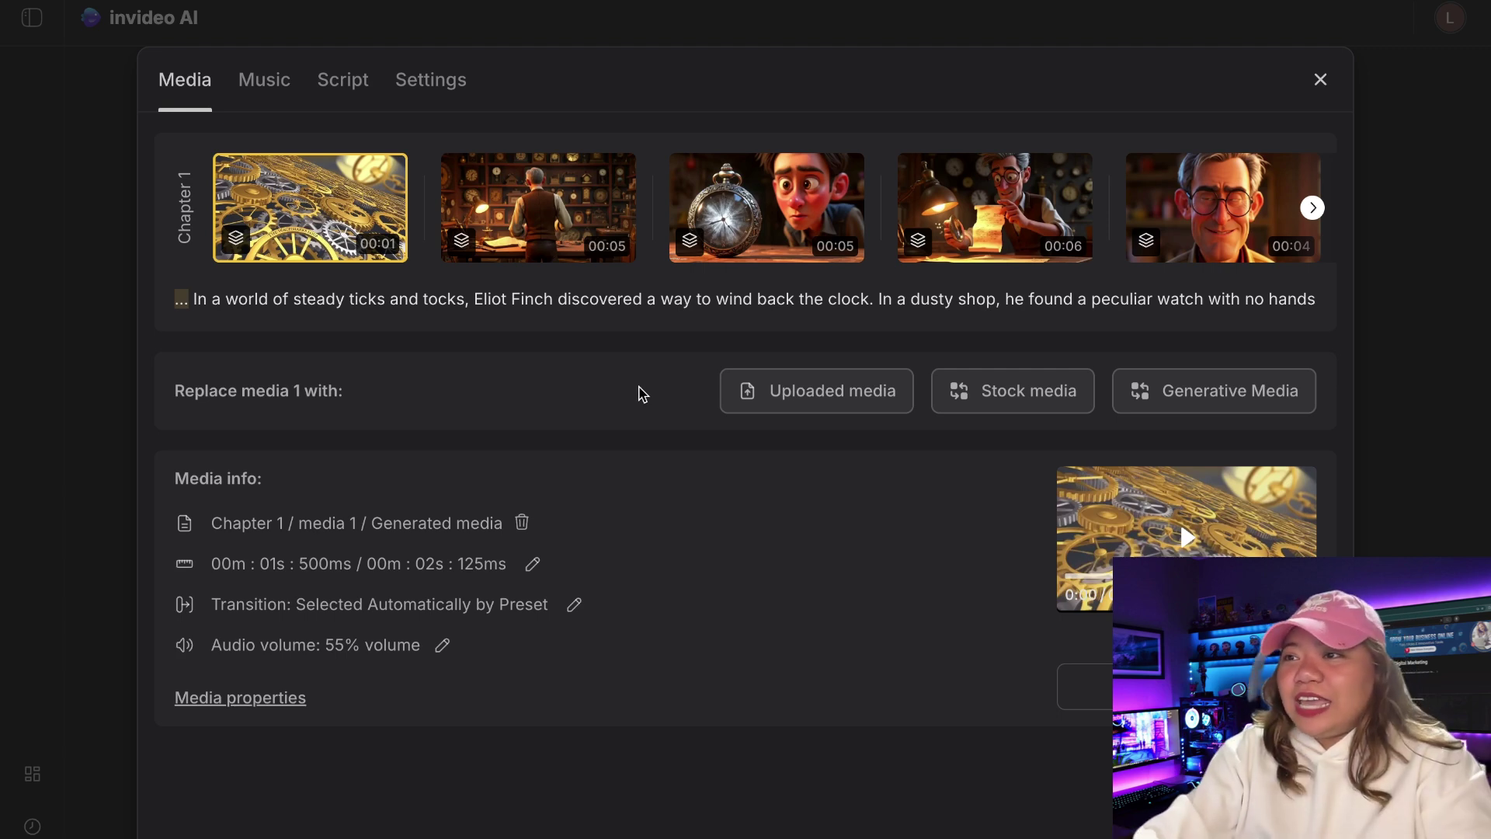
{"action": "left_click", "coordinate": [351, 92]}
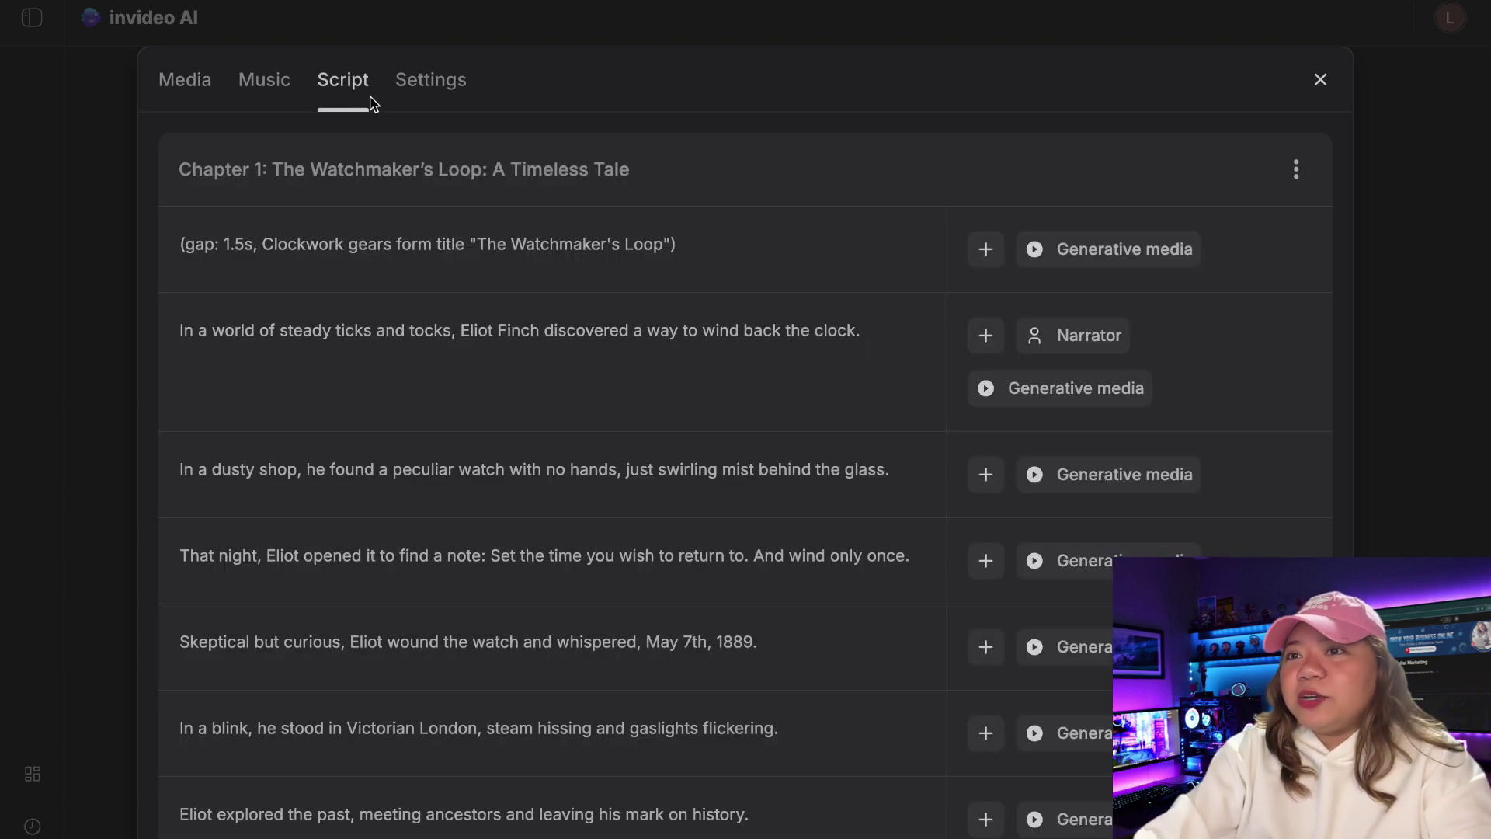
{"action": "scroll", "coordinate": [757, 567], "scroll_direction": "down", "scroll_amount": 5}
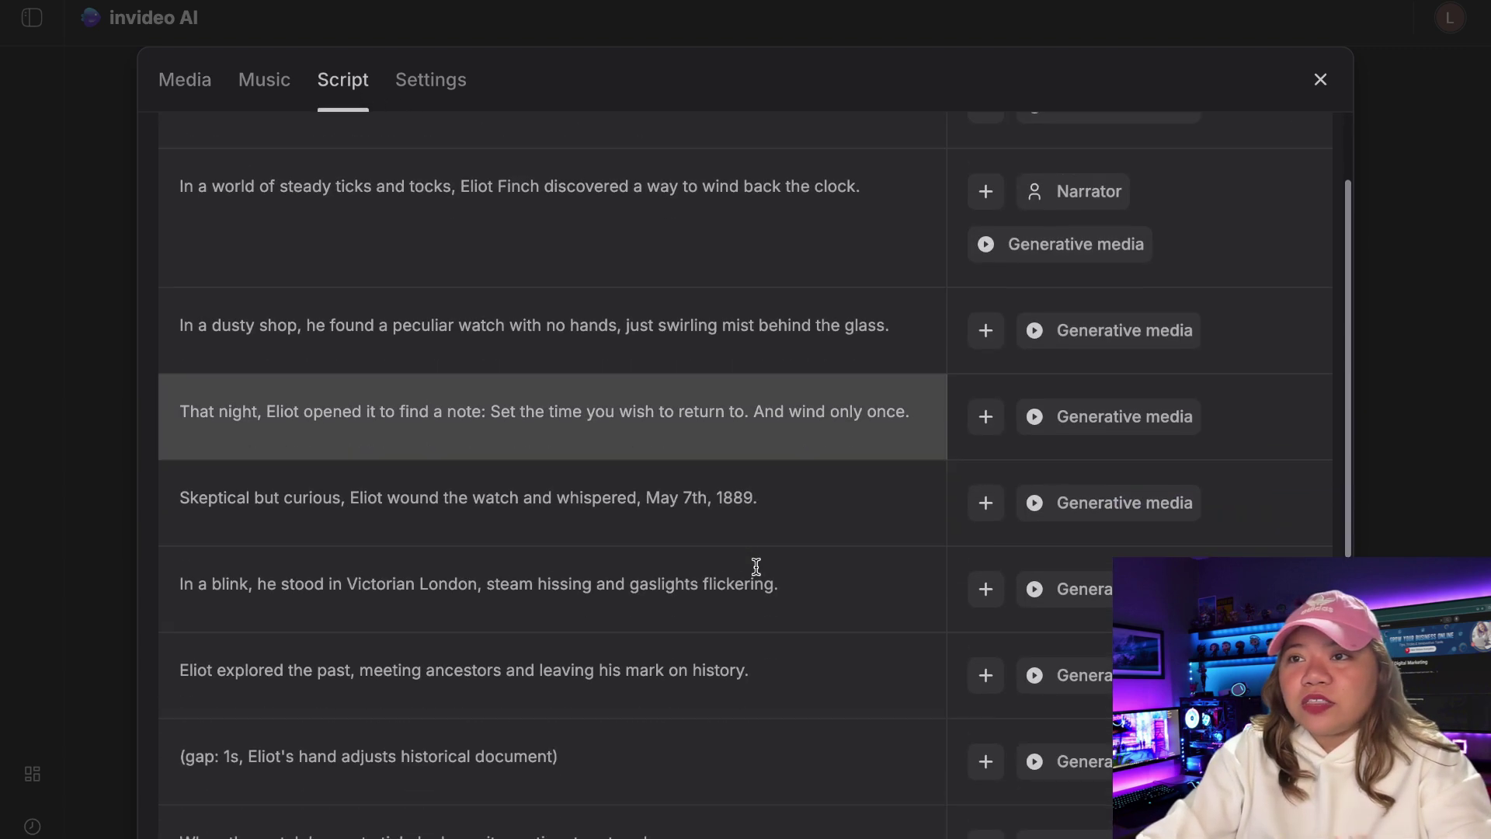
{"action": "scroll", "coordinate": [756, 567], "scroll_direction": "down", "scroll_amount": 3}
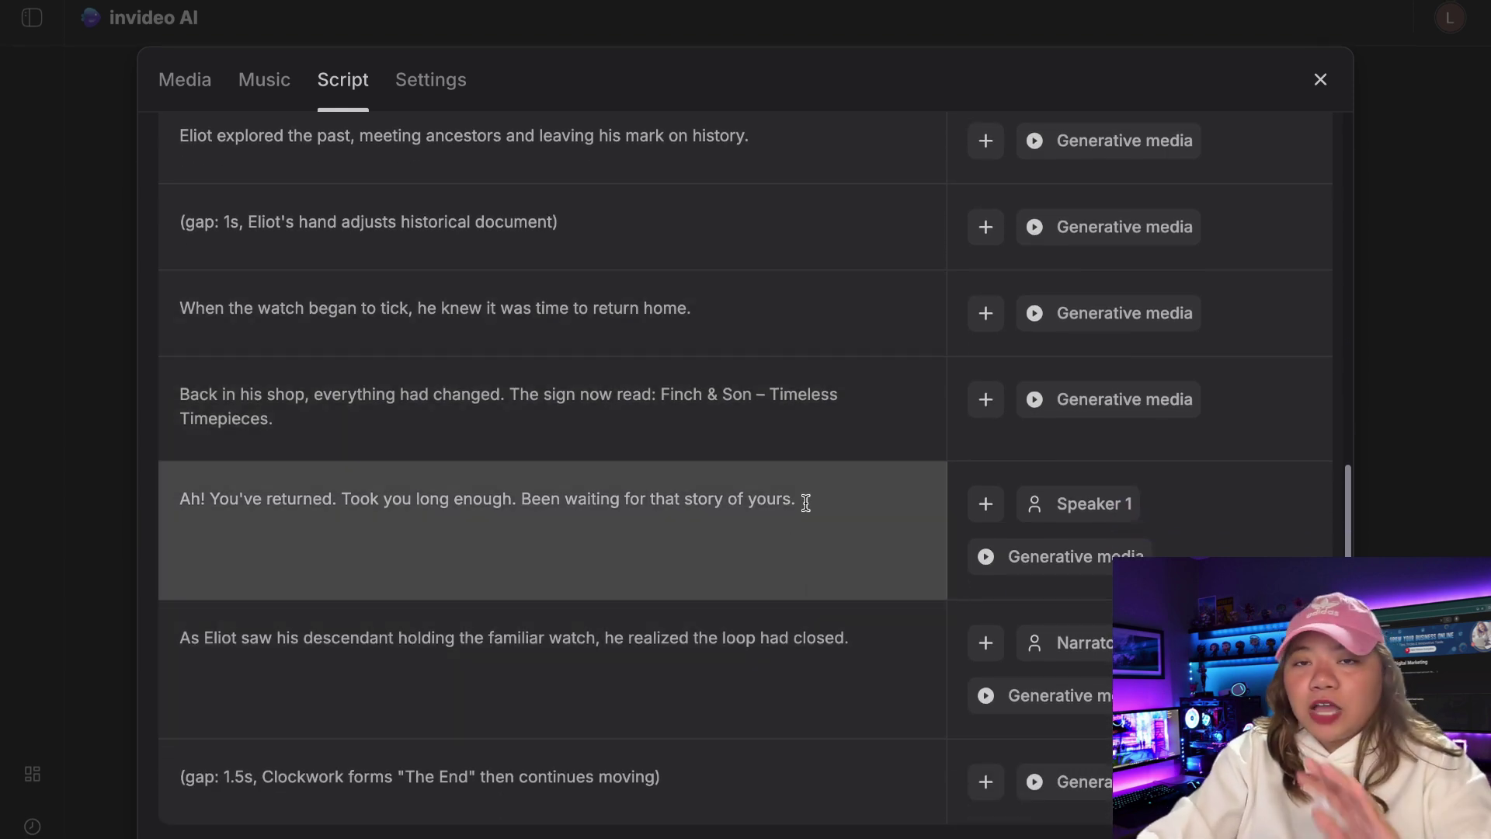
{"action": "scroll", "coordinate": [805, 502], "scroll_direction": "up", "scroll_amount": 8}
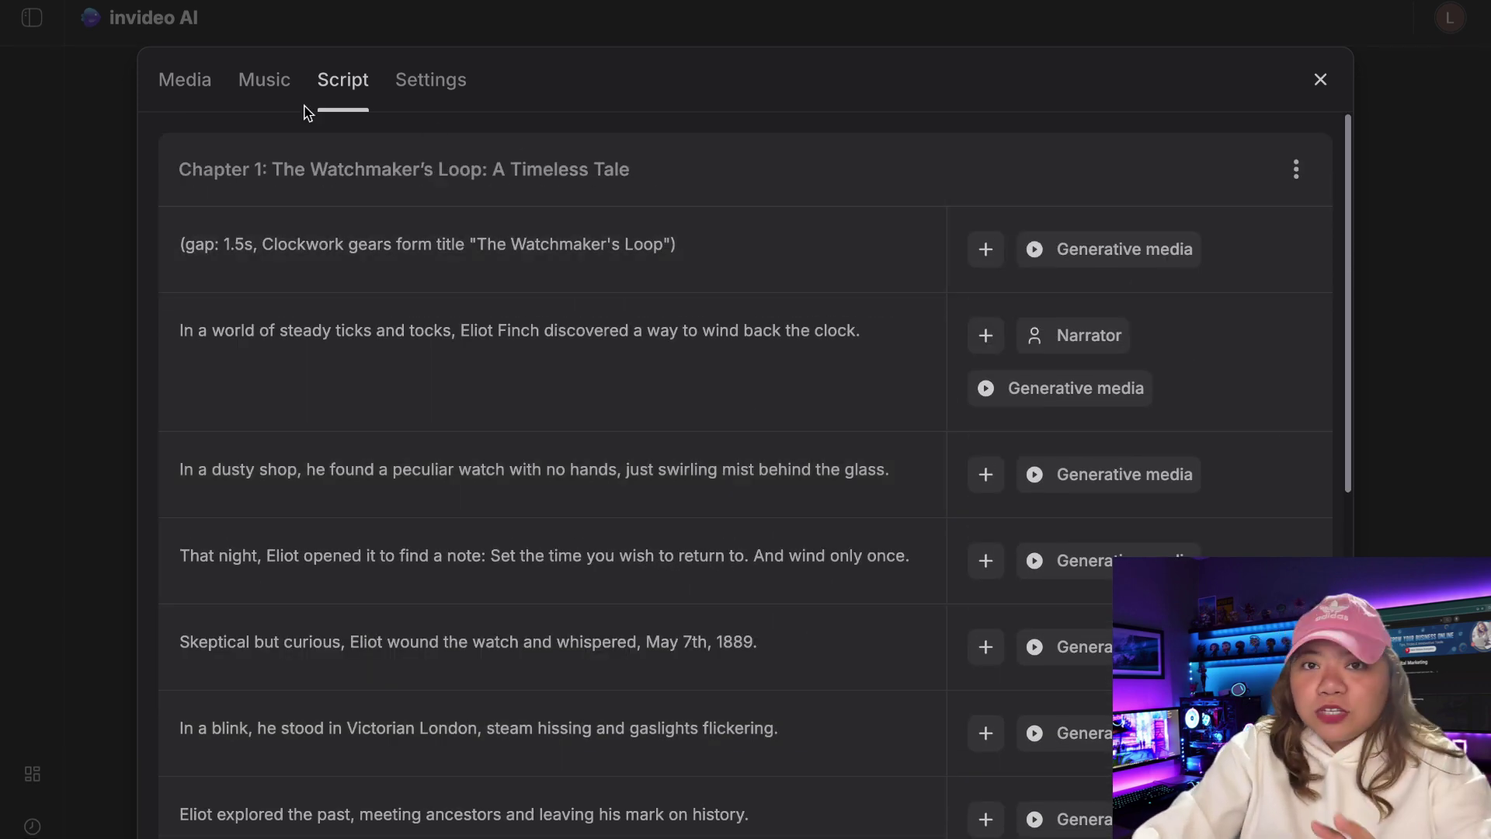
{"action": "left_click", "coordinate": [203, 85]}
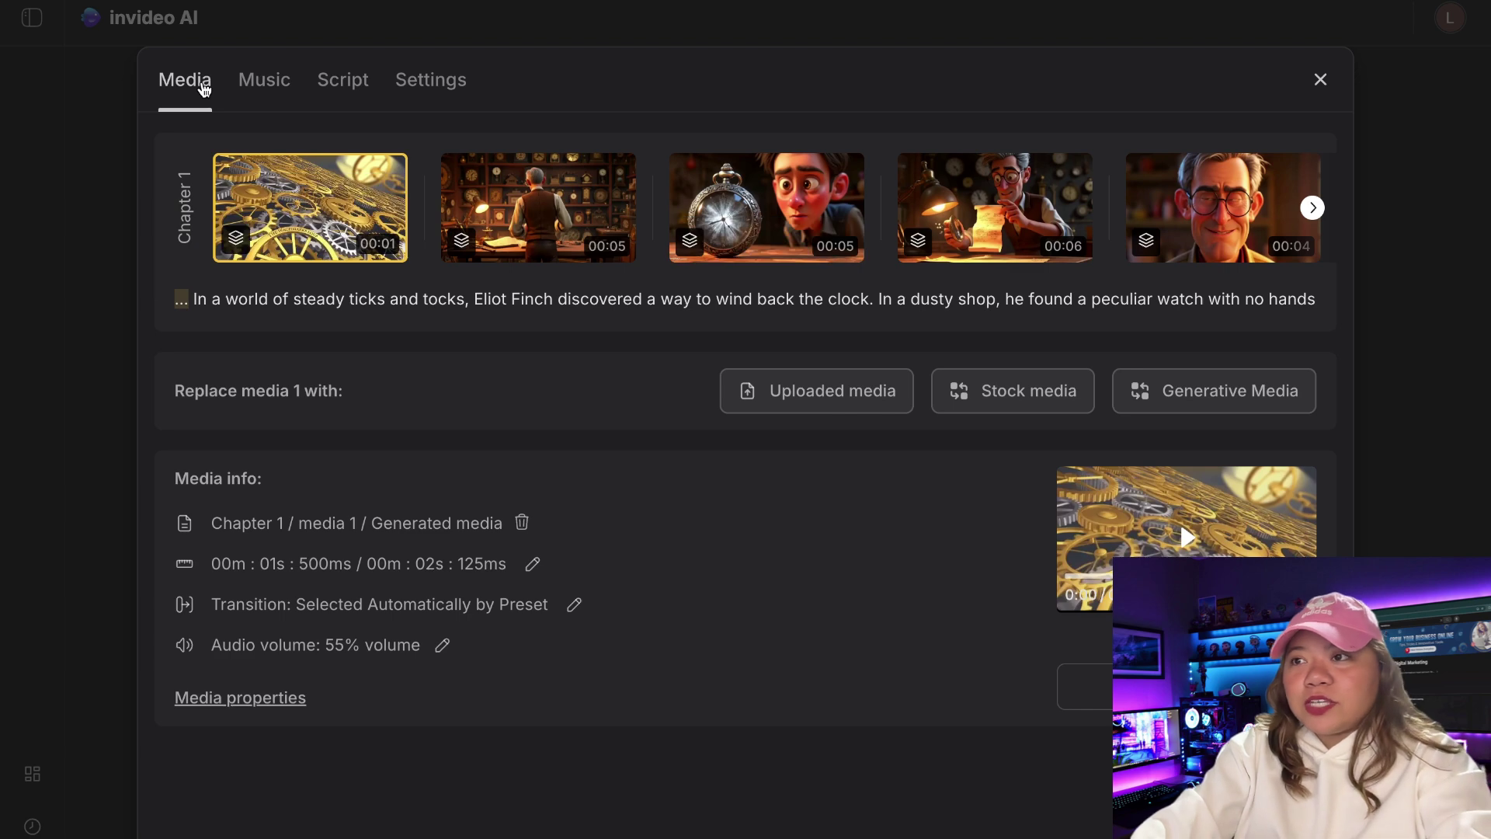
{"action": "left_click", "coordinate": [525, 227]}
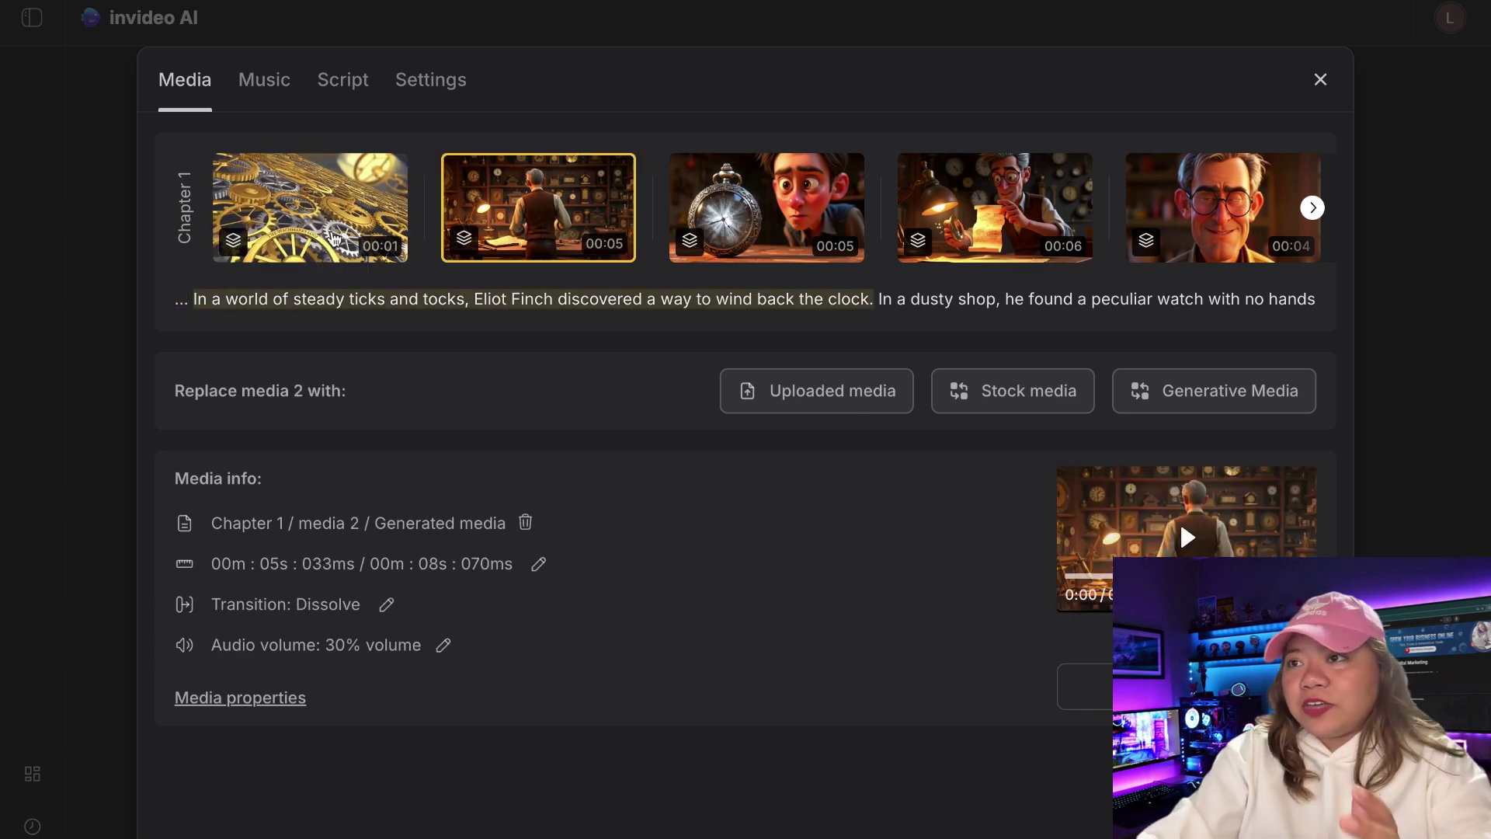
{"action": "left_click", "coordinate": [334, 240]}
{"action": "left_click", "coordinate": [481, 224]}
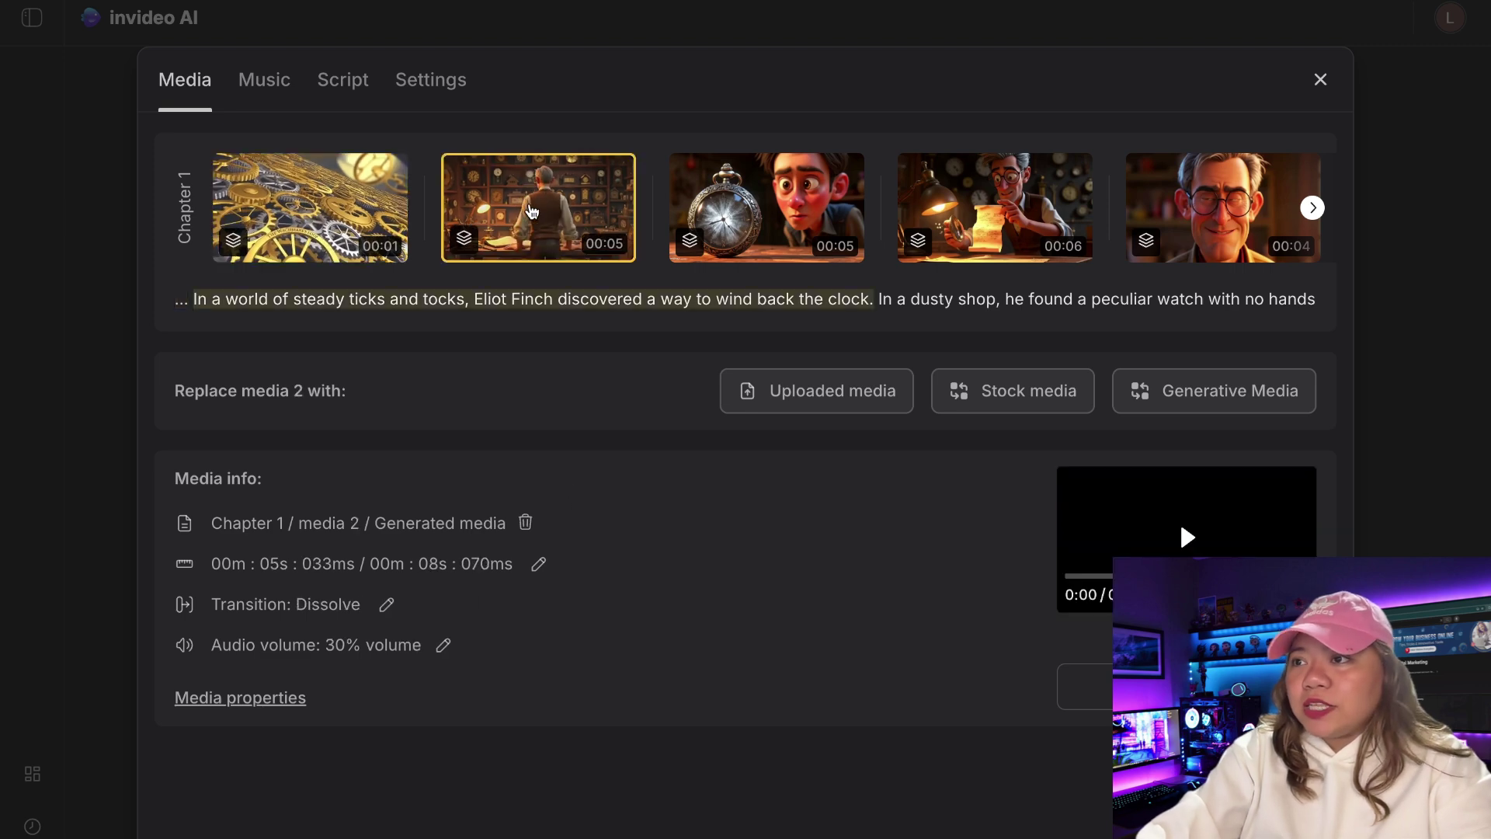
{"action": "key", "text": "Left"}
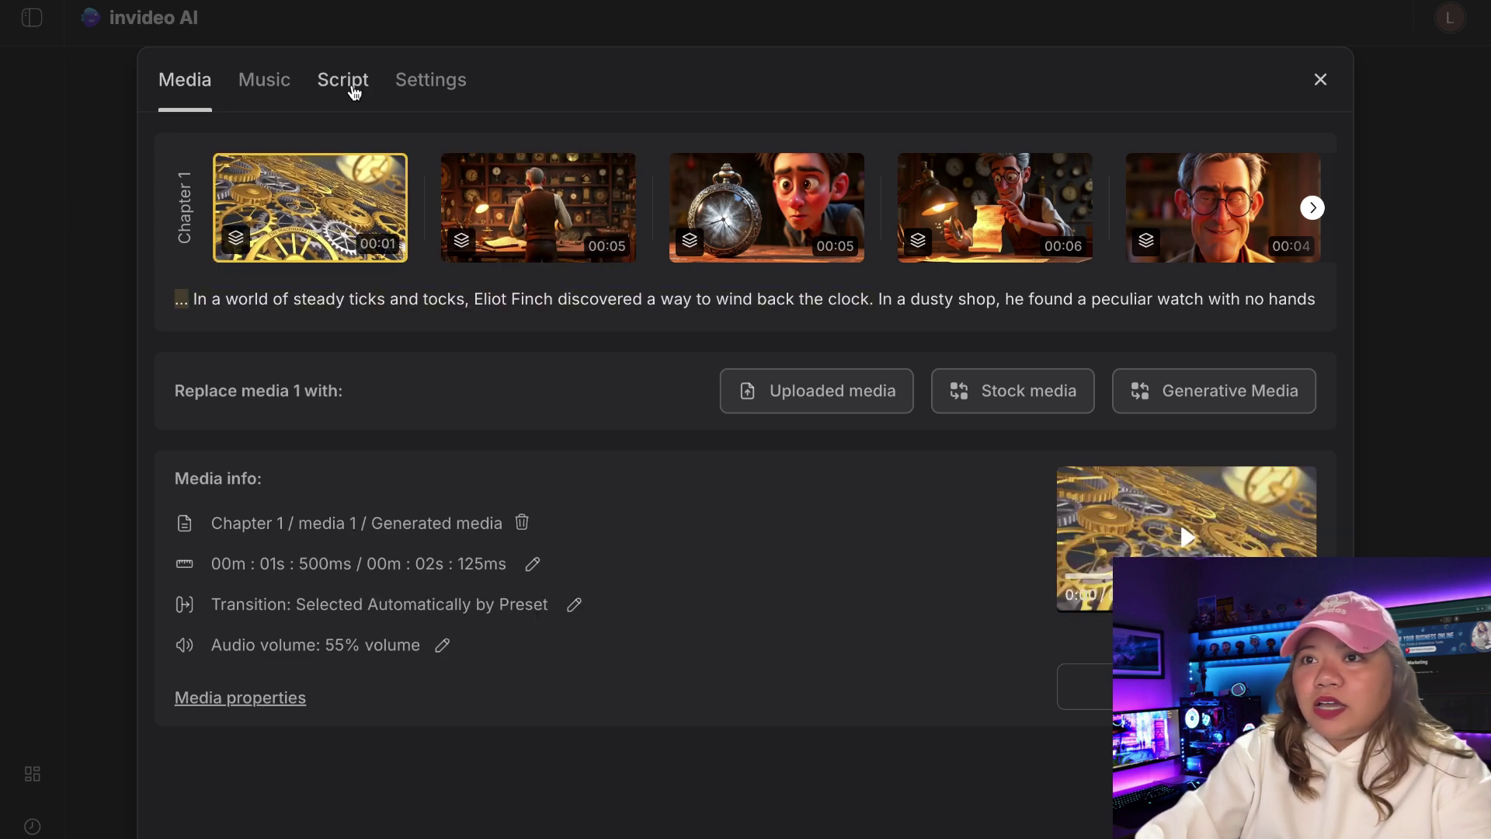
{"action": "left_click", "coordinate": [351, 91]}
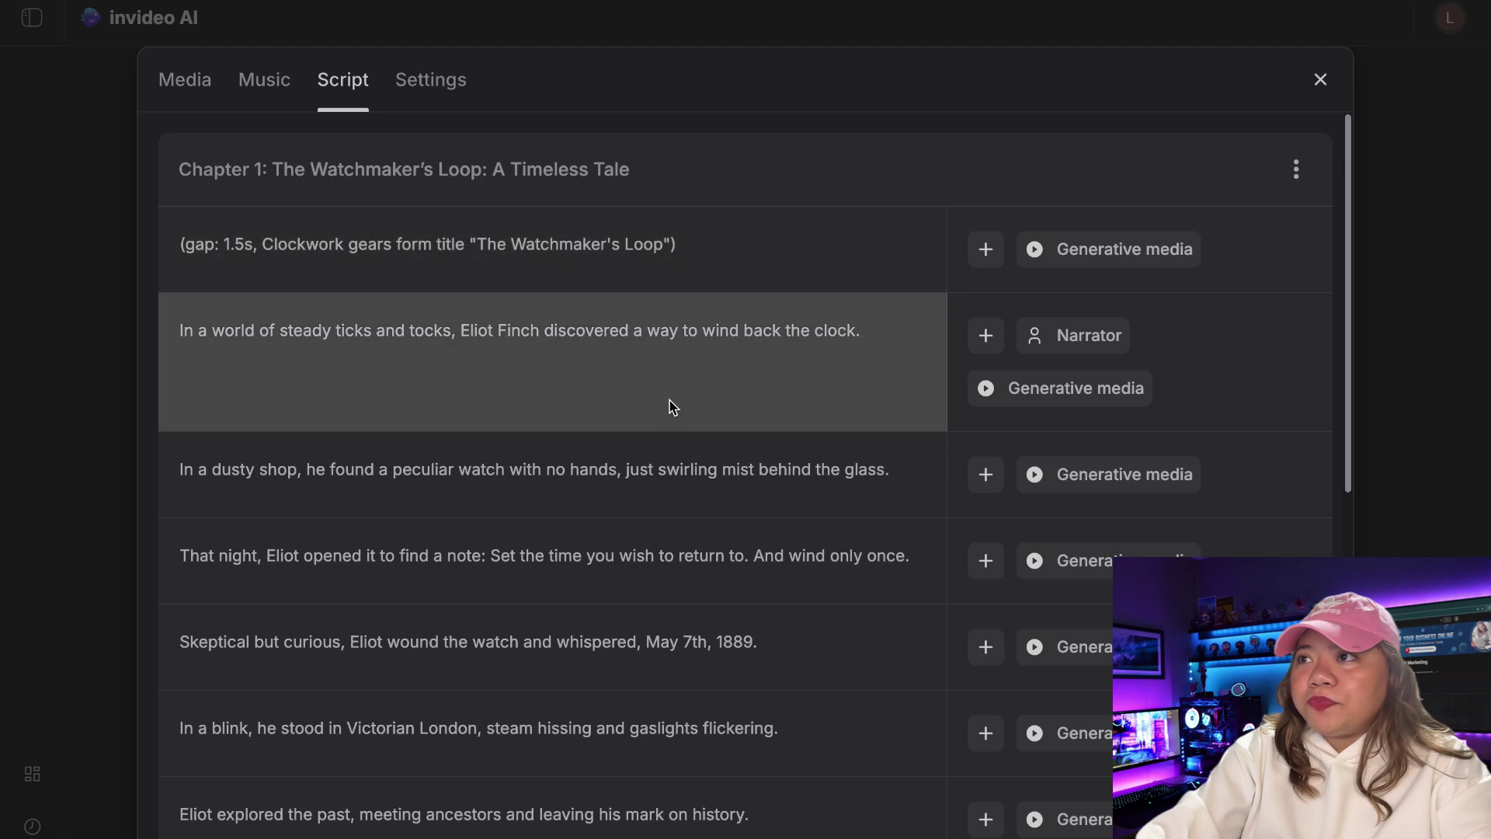
{"action": "scroll", "coordinate": [756, 575], "scroll_direction": "down", "scroll_amount": 5}
{"action": "scroll", "coordinate": [756, 566], "scroll_direction": "down", "scroll_amount": 3}
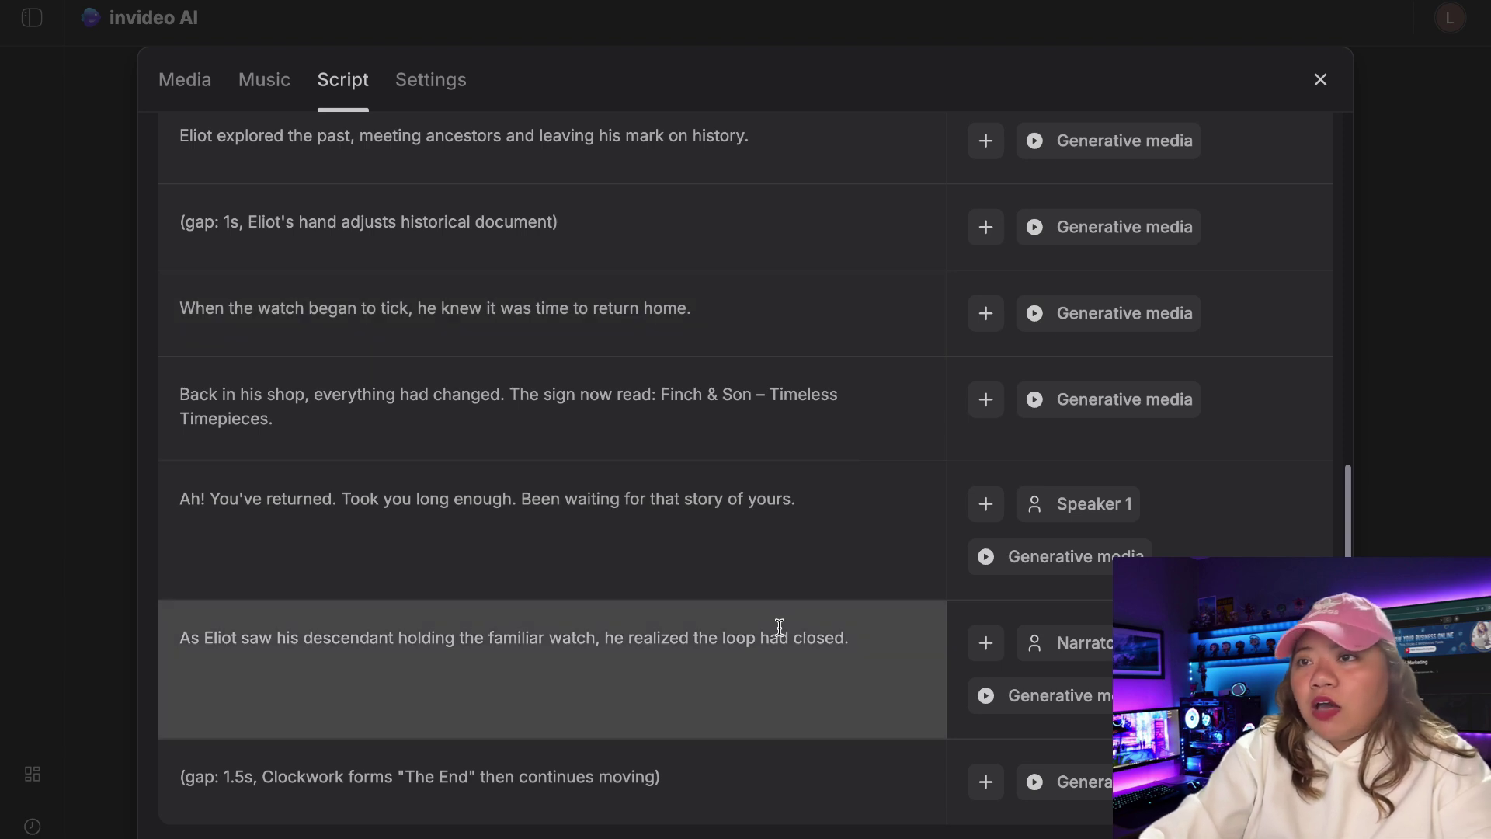
{"action": "scroll", "coordinate": [806, 502], "scroll_direction": "up", "scroll_amount": 9}
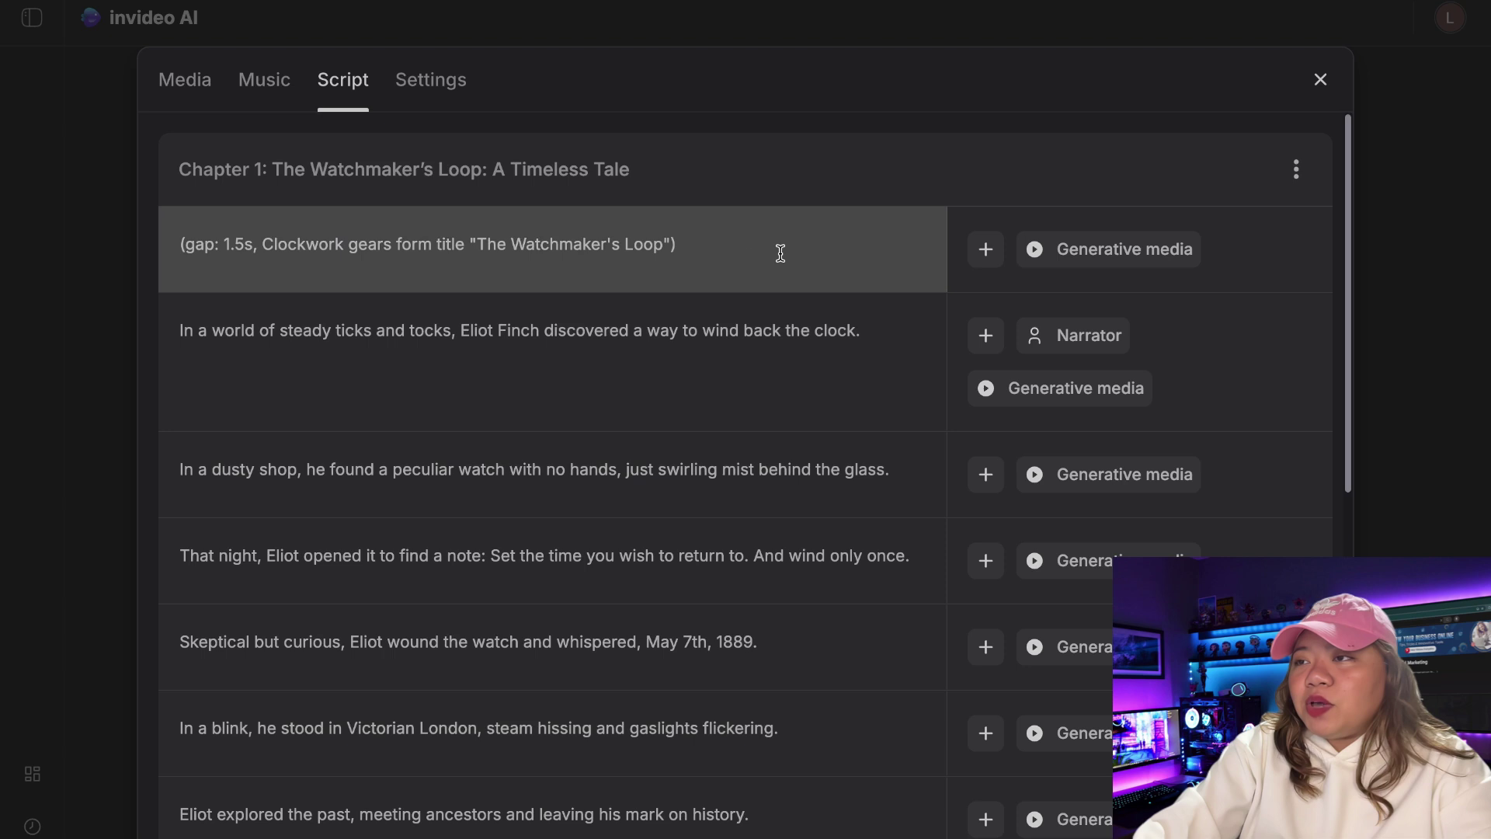
{"action": "left_click", "coordinate": [202, 86]}
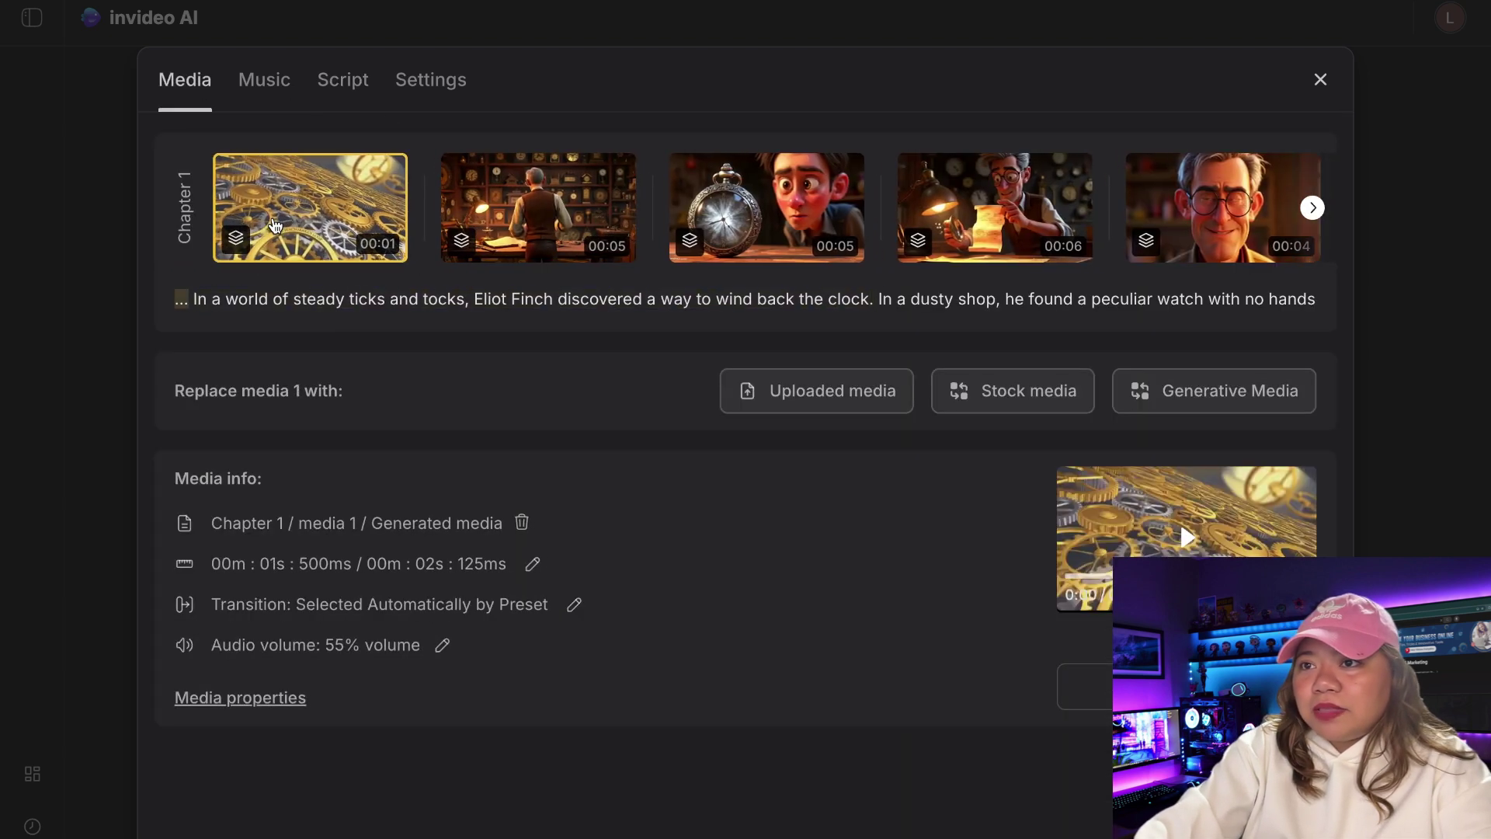
Generate a 5-second clip described as 'Put the title: Time Travel'
{"action": "left_click", "coordinate": [1227, 407]}
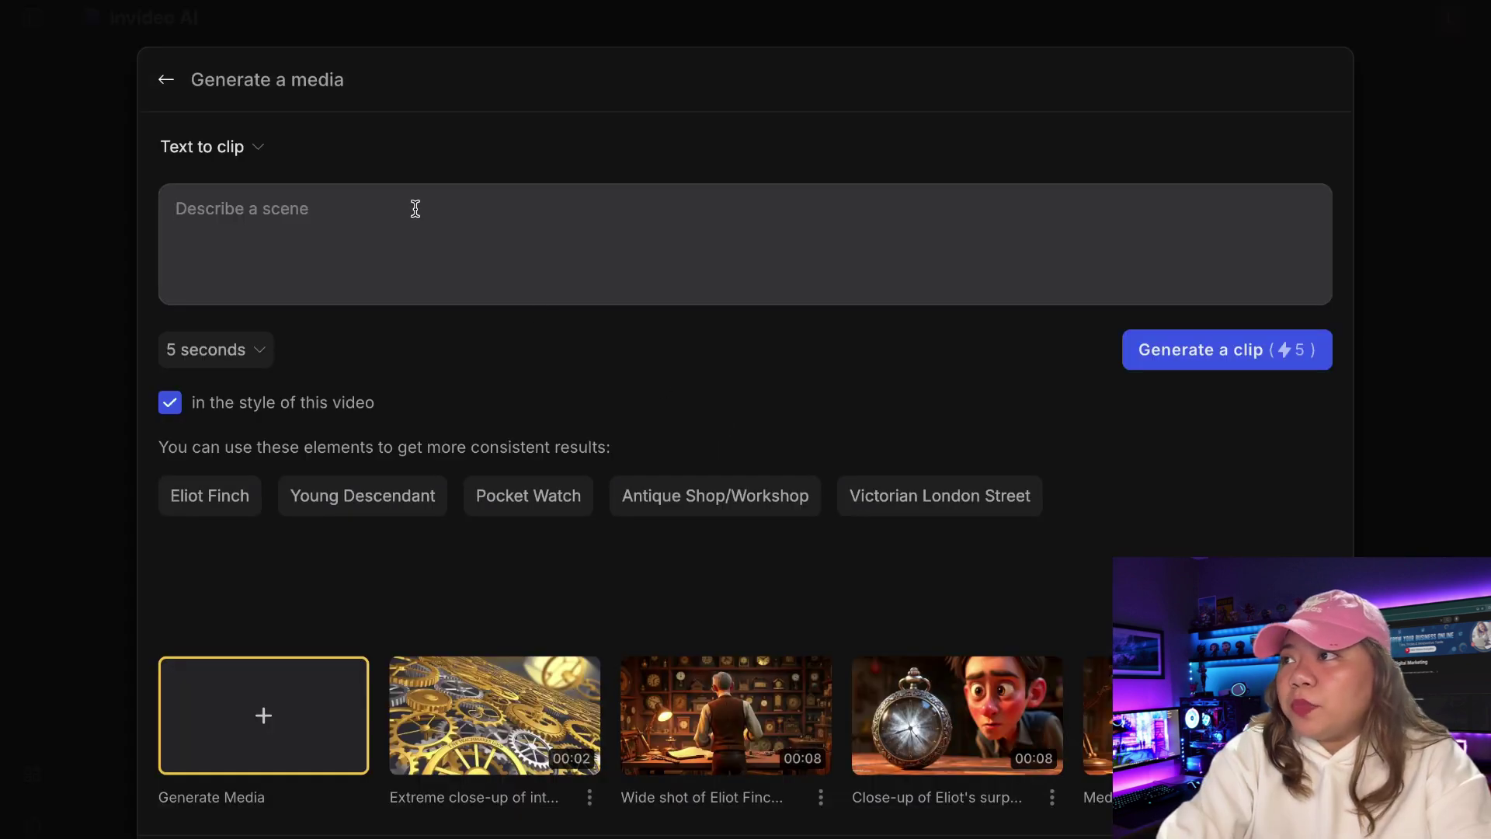
{"action": "left_click", "coordinate": [415, 208]}
{"action": "type", "text": "Put the title: Time Travel"}
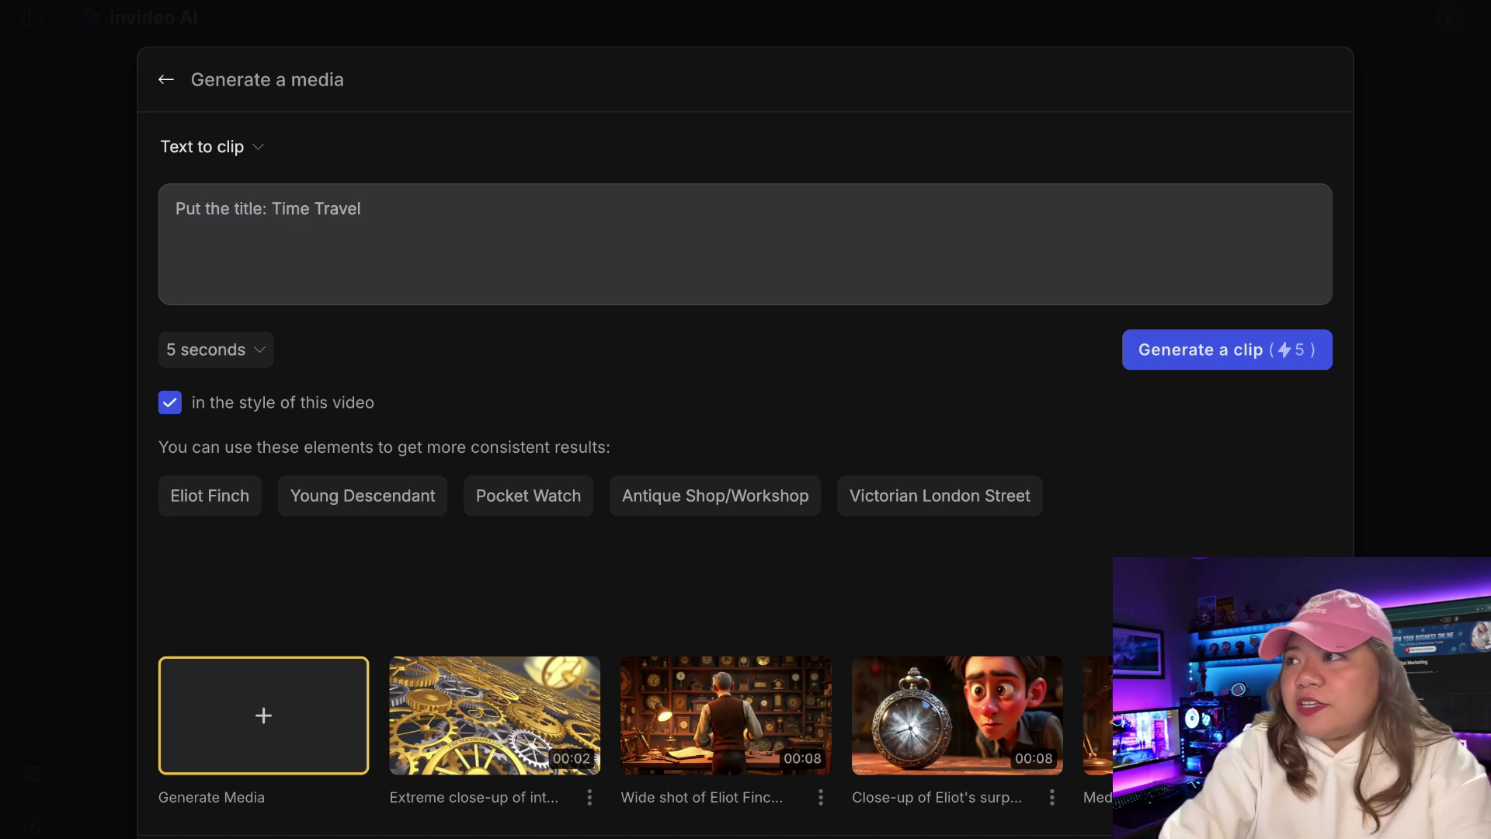
{"action": "left_click", "coordinate": [243, 362]}
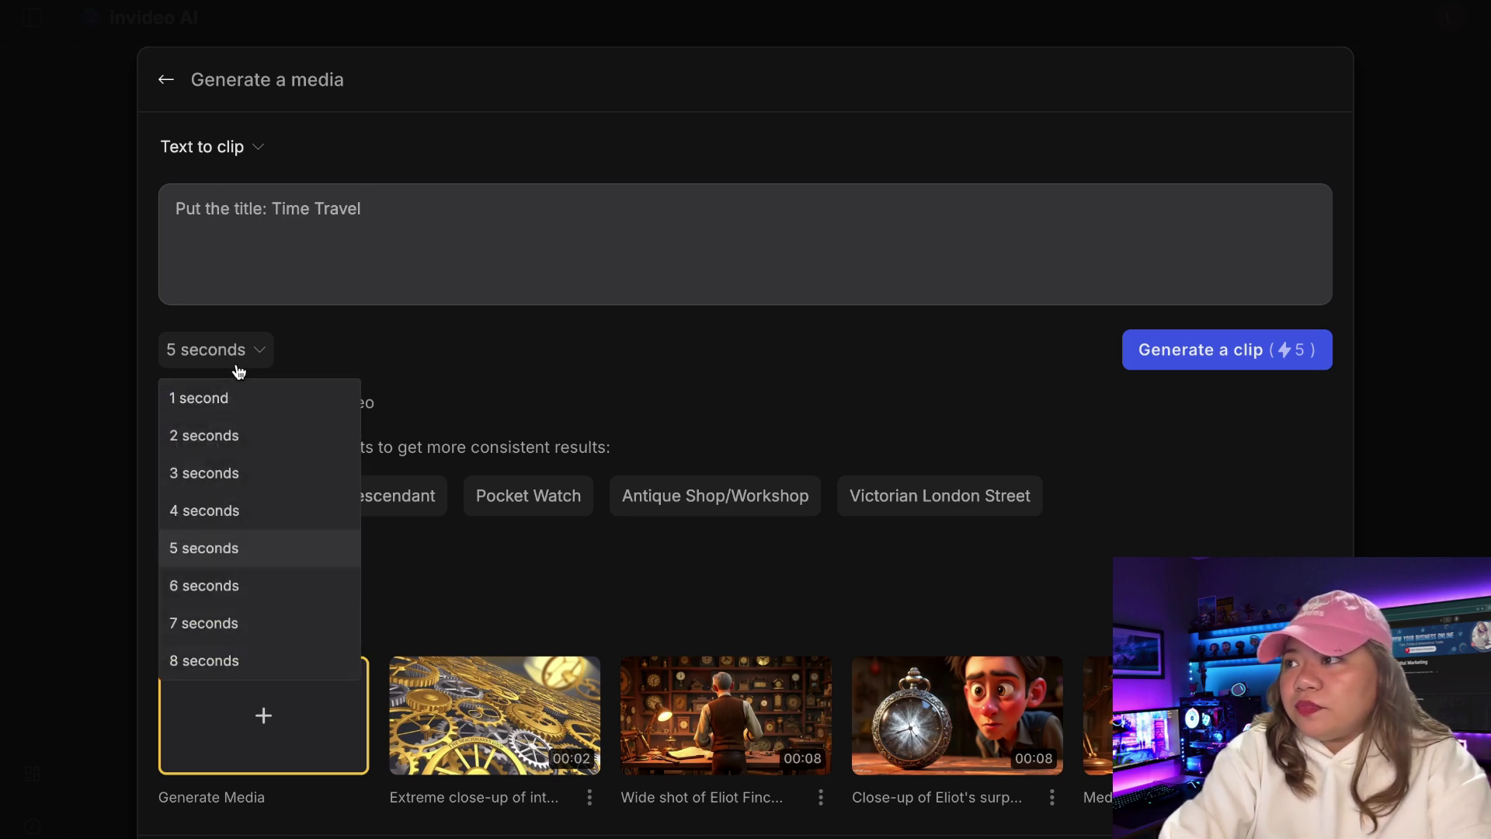
{"action": "left_click", "coordinate": [243, 553]}
{"action": "left_click", "coordinate": [1235, 359]}
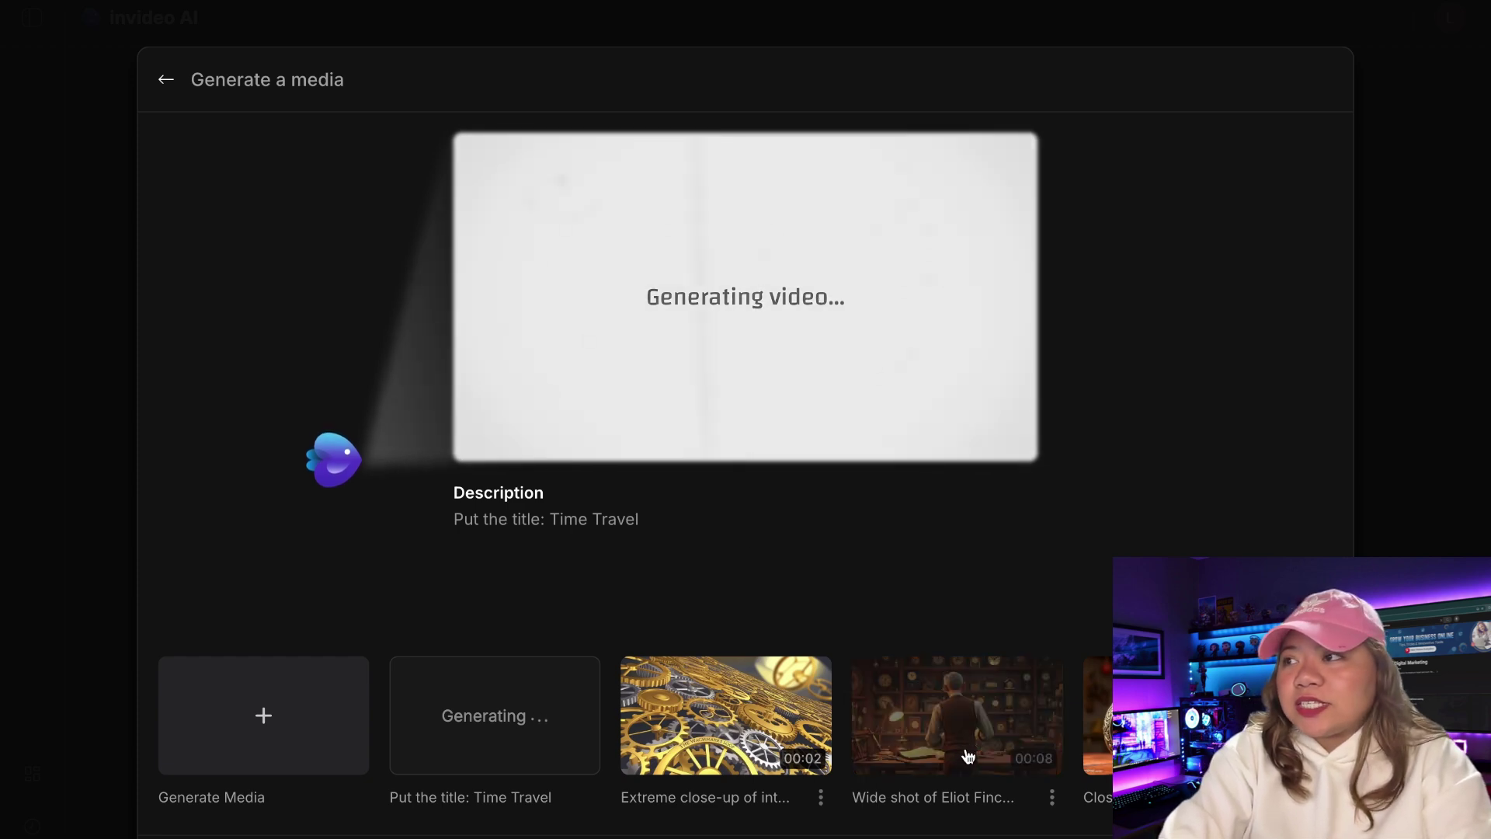
{"action": "scroll", "coordinate": [968, 756], "scroll_direction": "right", "scroll_amount": 6}
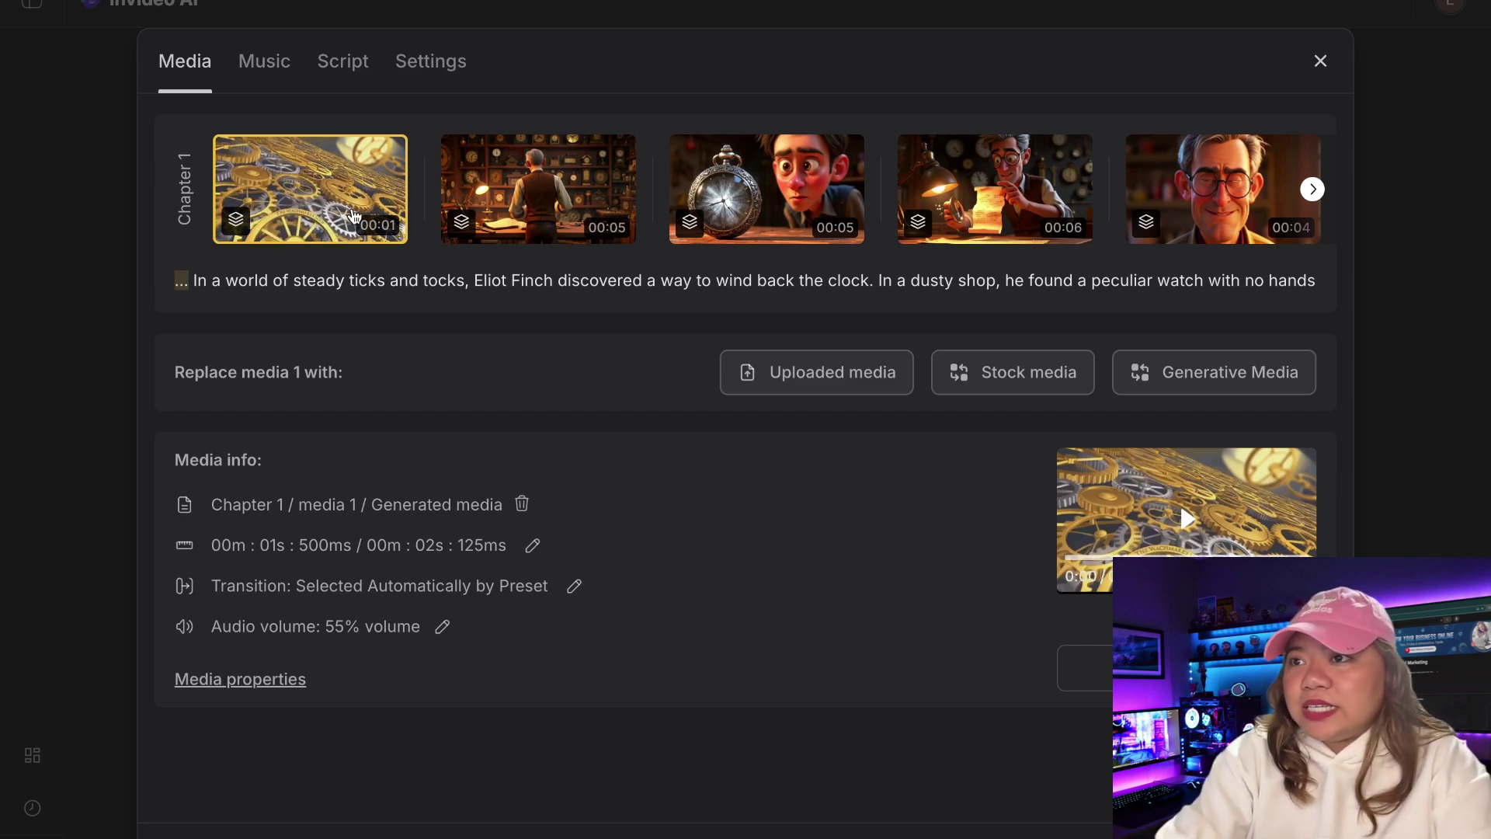
Remix the opening gears clip with the prompt "remove the word 'travel'"
{"action": "left_click", "coordinate": [1216, 395]}
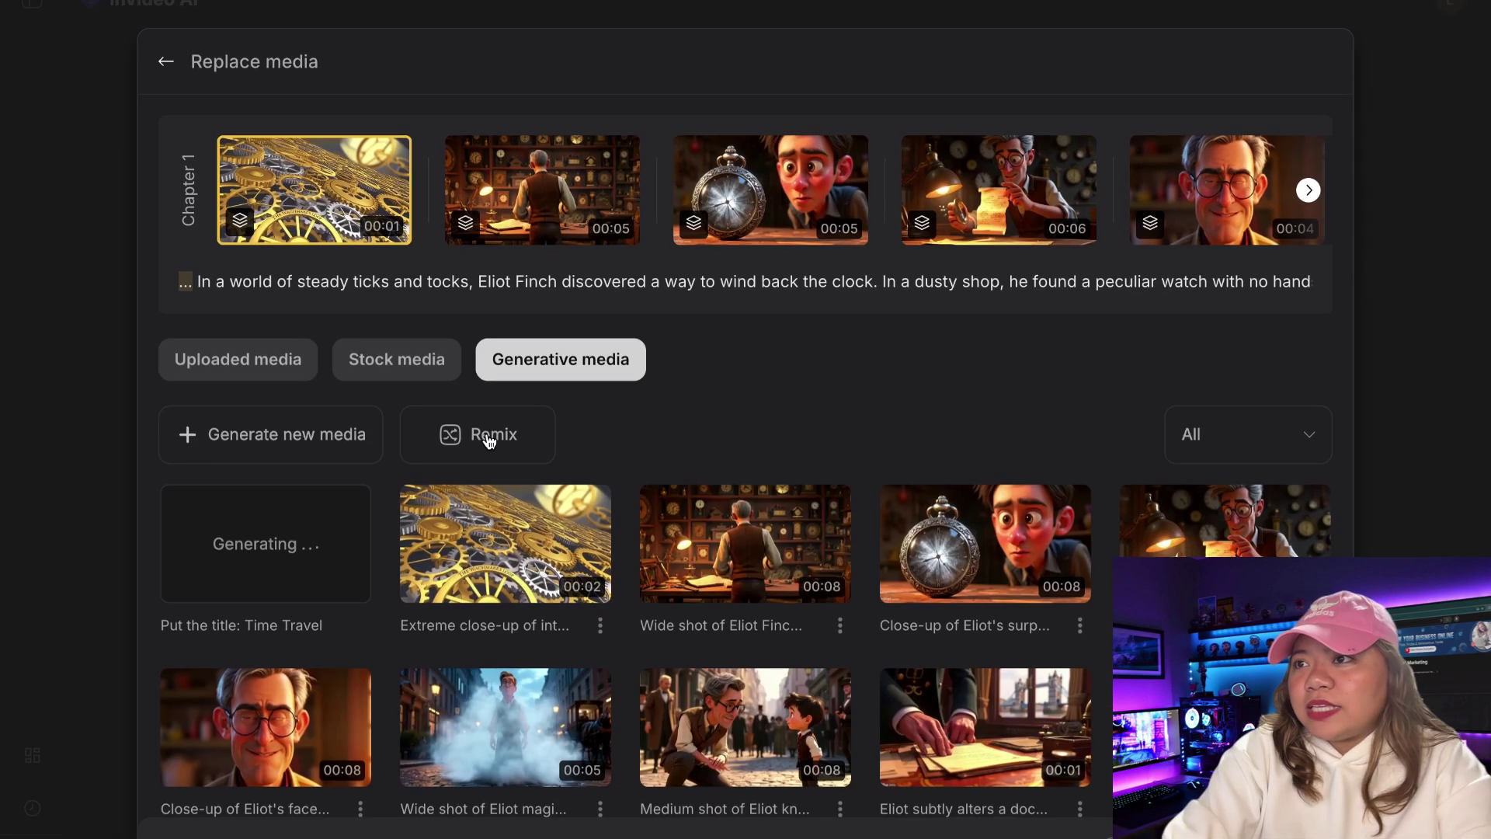
{"action": "left_click", "coordinate": [490, 433]}
{"action": "type", "text": "remove the word 'travel'"}
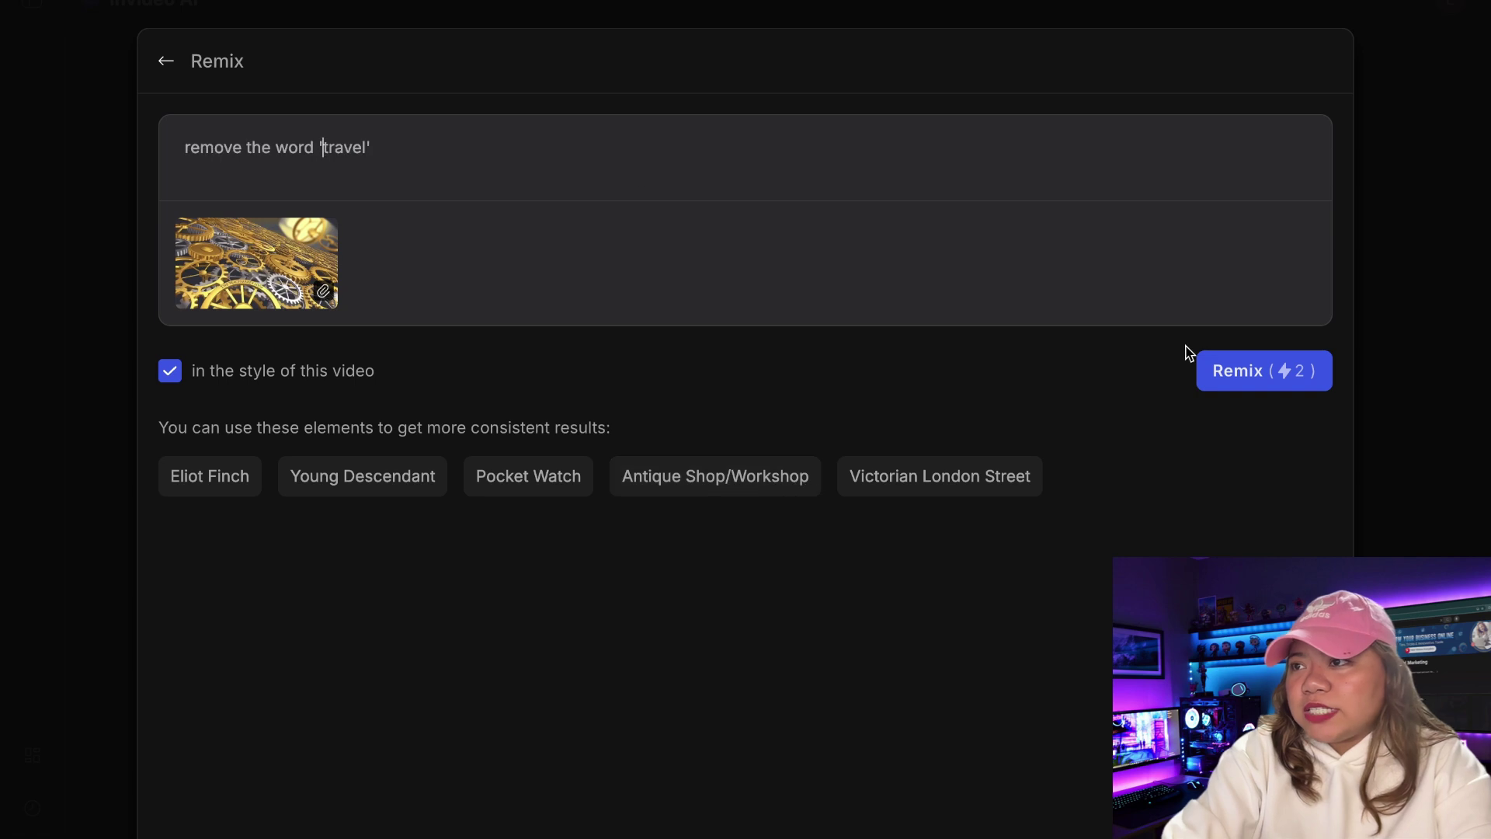
{"action": "left_click", "coordinate": [1281, 388]}
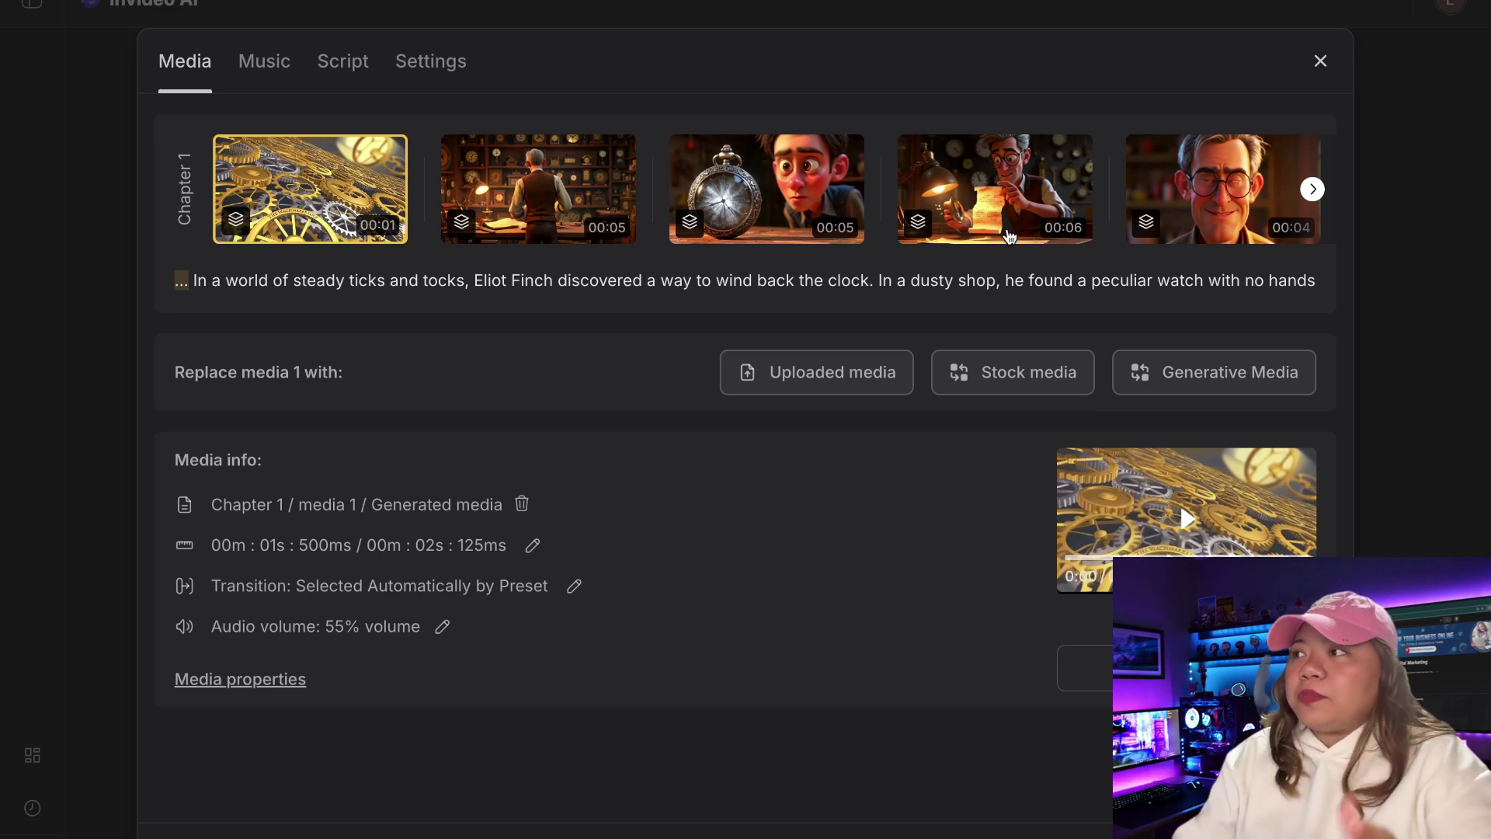
Trim the fourth clip, the note-reading scene, to 0.00–6.20 s with auto-trim off
{"action": "left_click", "coordinate": [1067, 236]}
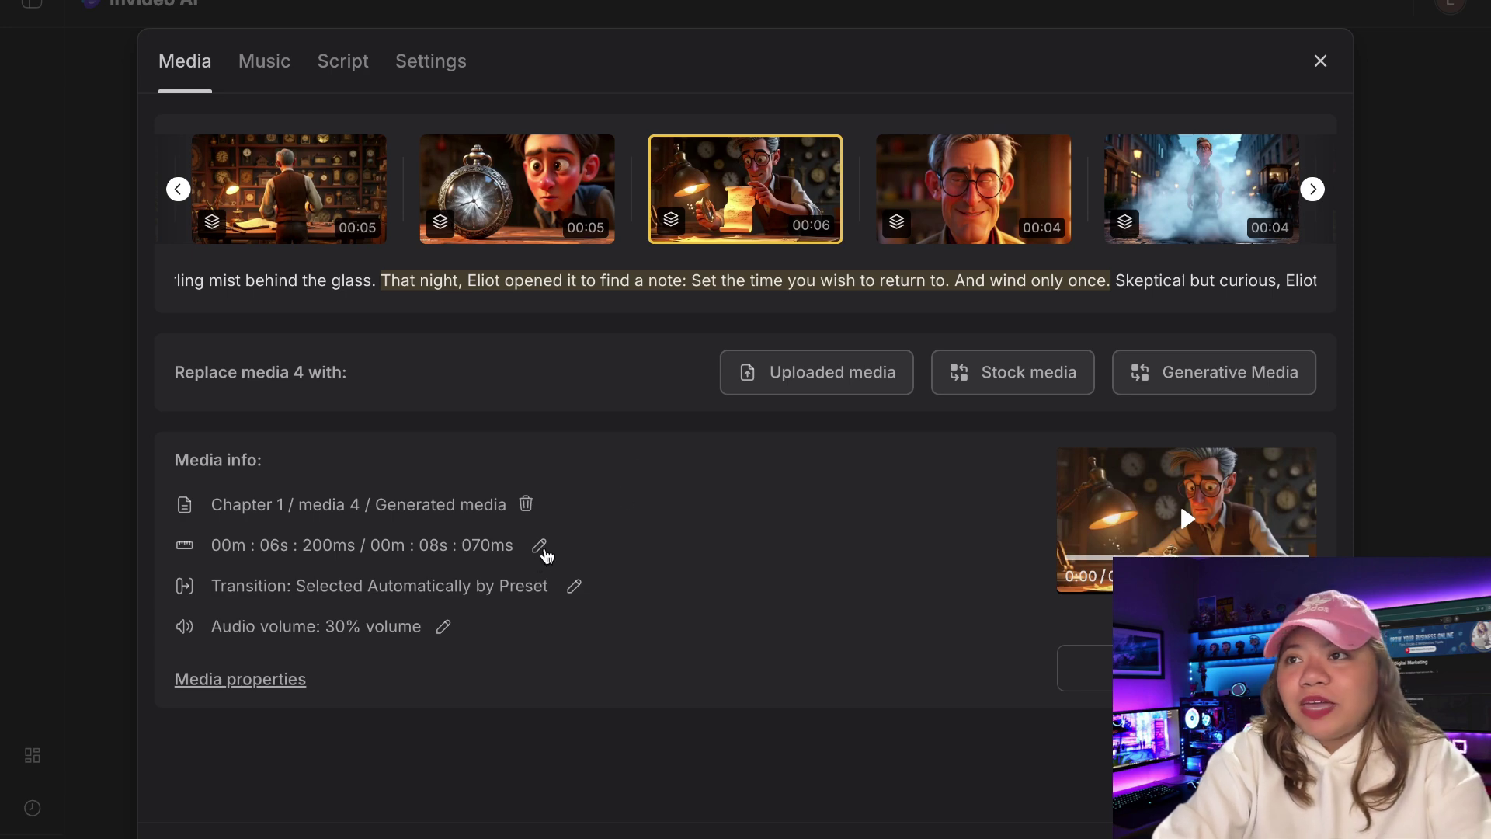
{"action": "left_click", "coordinate": [541, 554]}
{"action": "left_click", "coordinate": [571, 403]}
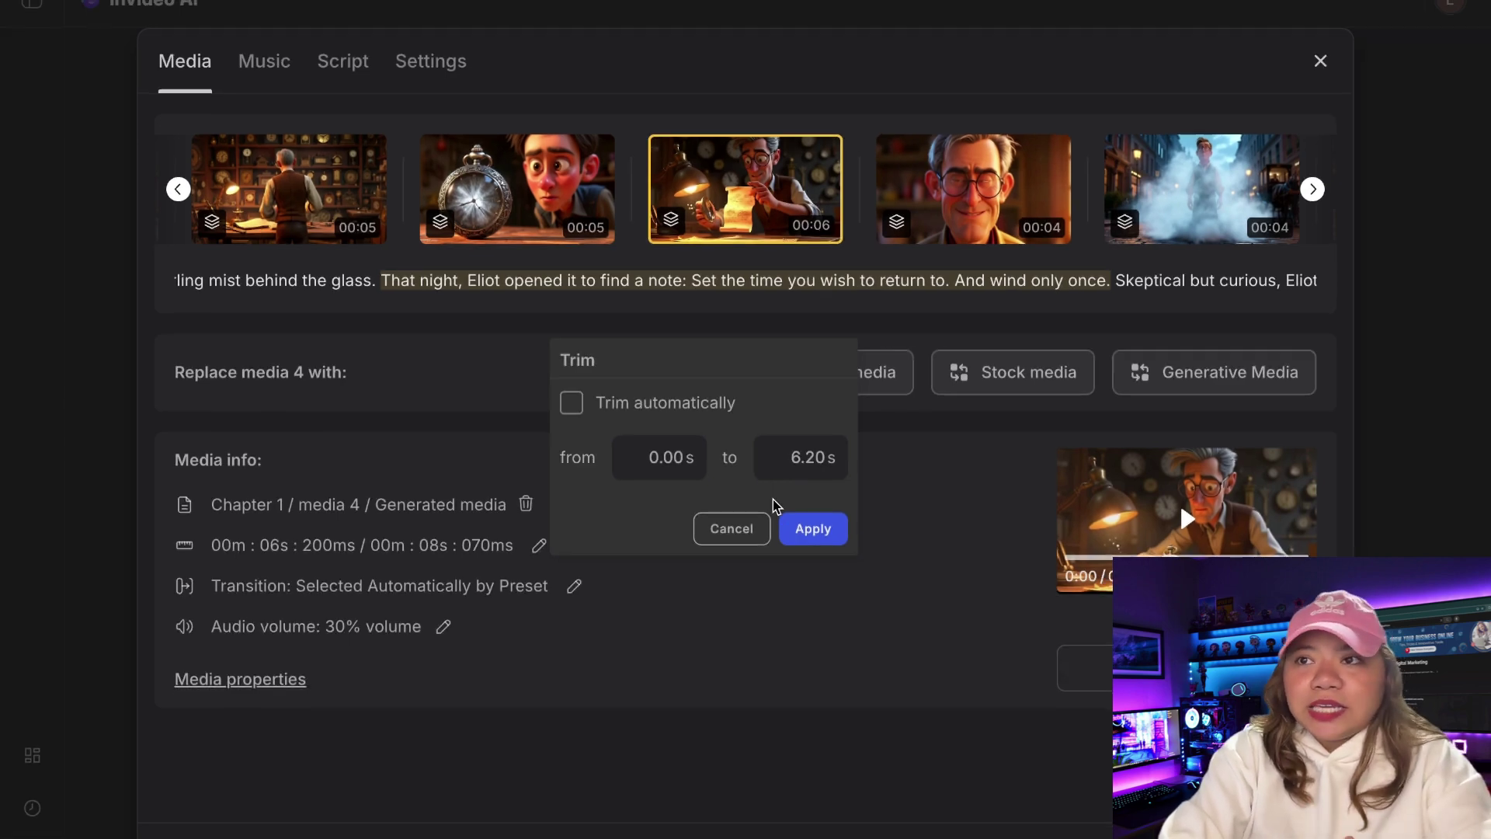
{"action": "left_click", "coordinate": [829, 536]}
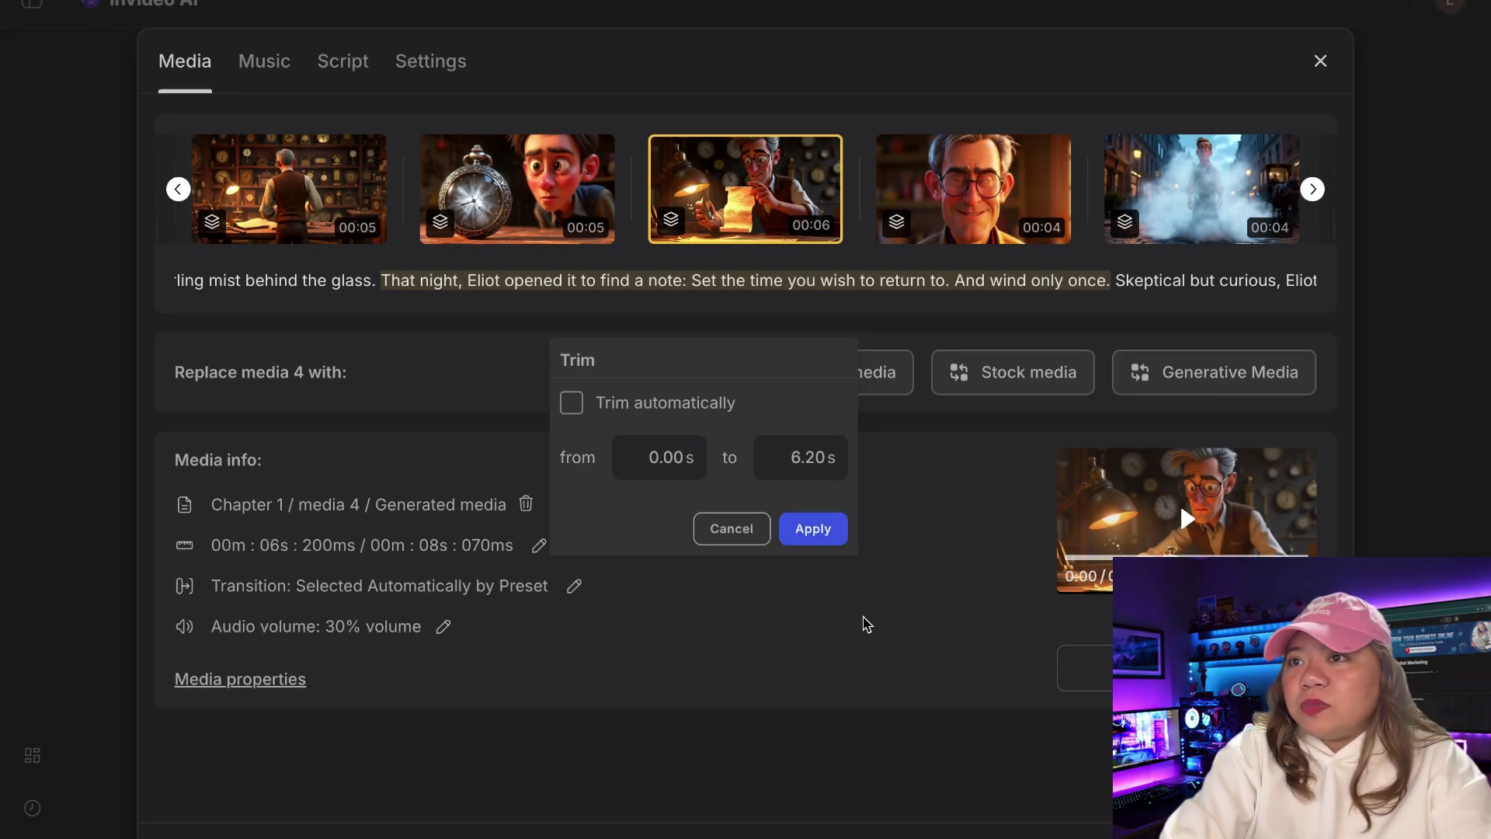
Browse whimsical orchestral stock music but keep Moonshine Rambler as the backtrack
{"action": "left_click", "coordinate": [252, 62]}
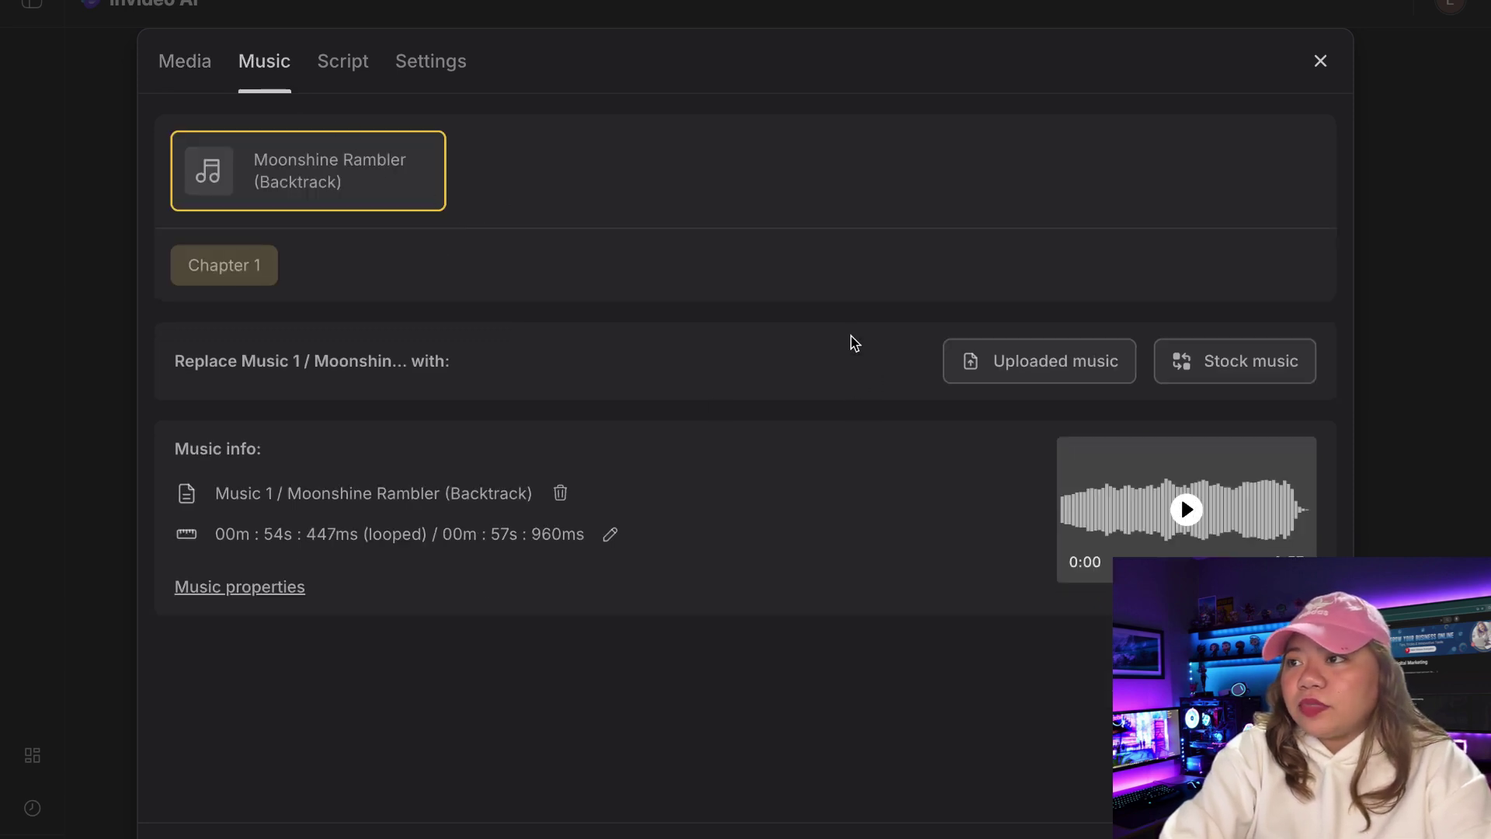
{"action": "left_click", "coordinate": [1070, 379]}
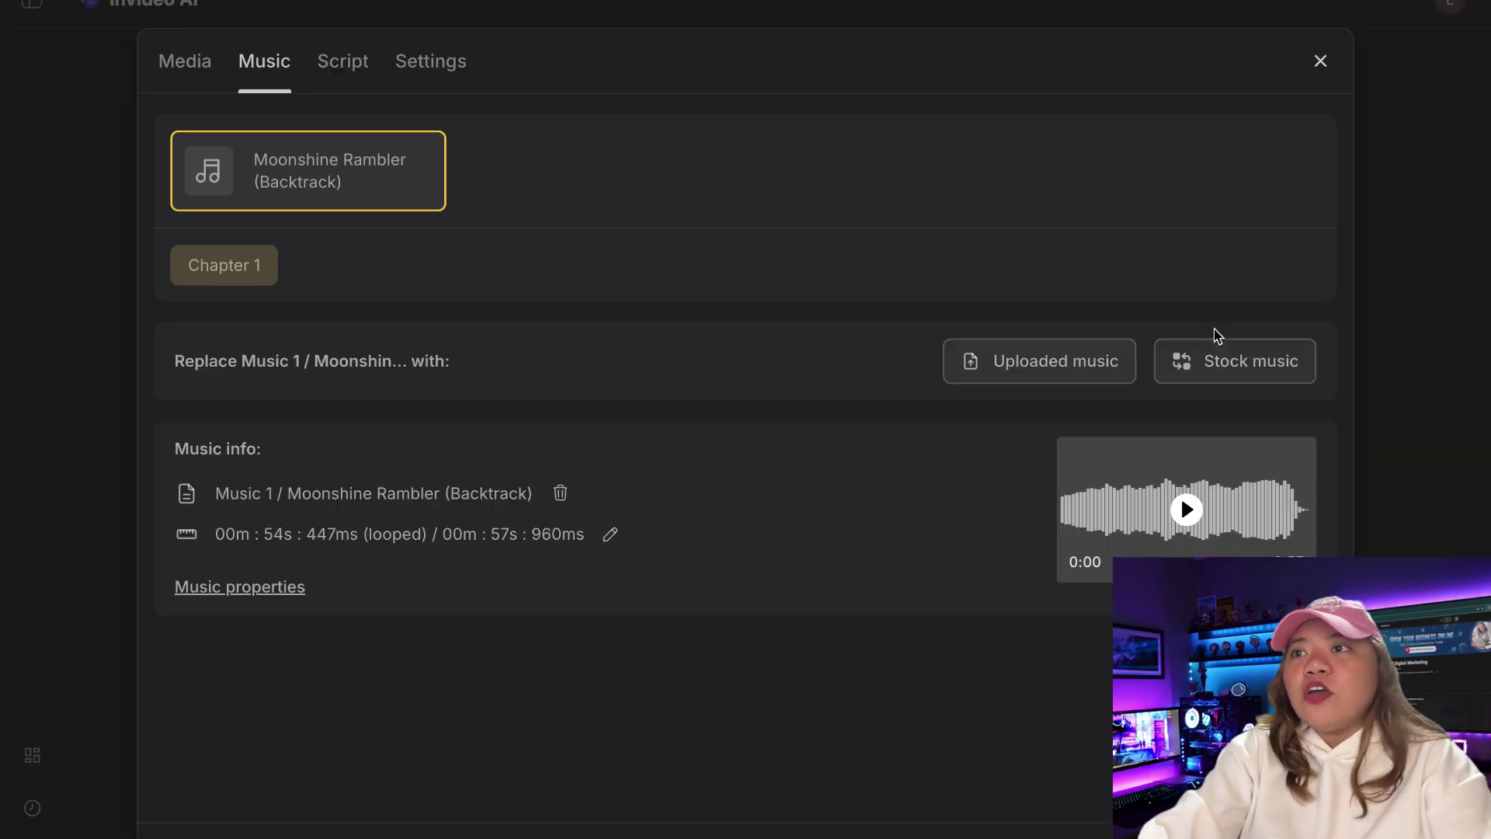
{"action": "left_click", "coordinate": [1230, 356]}
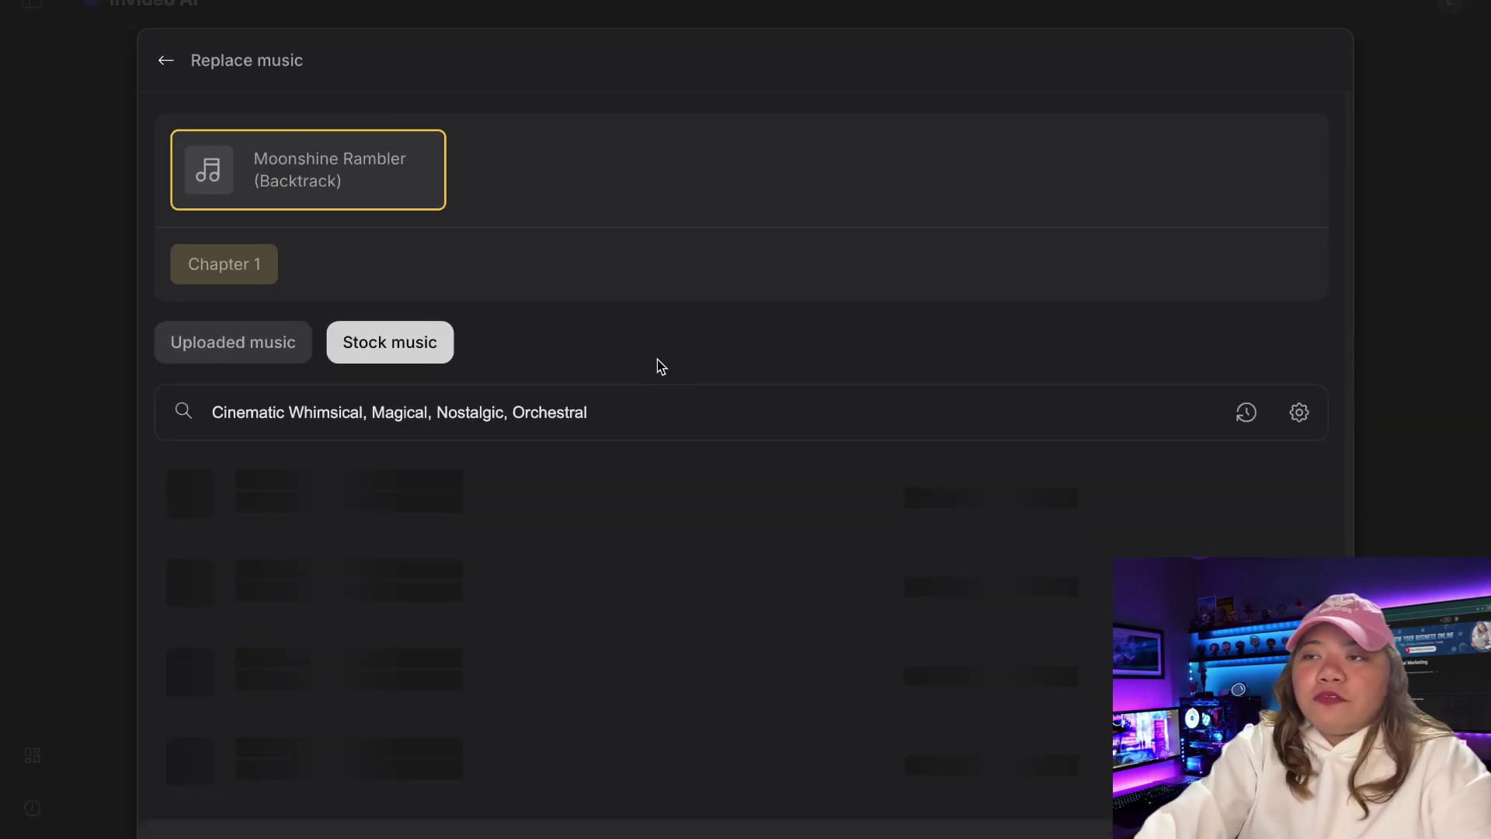
{"action": "scroll", "coordinate": [655, 646], "scroll_direction": "down", "scroll_amount": 7}
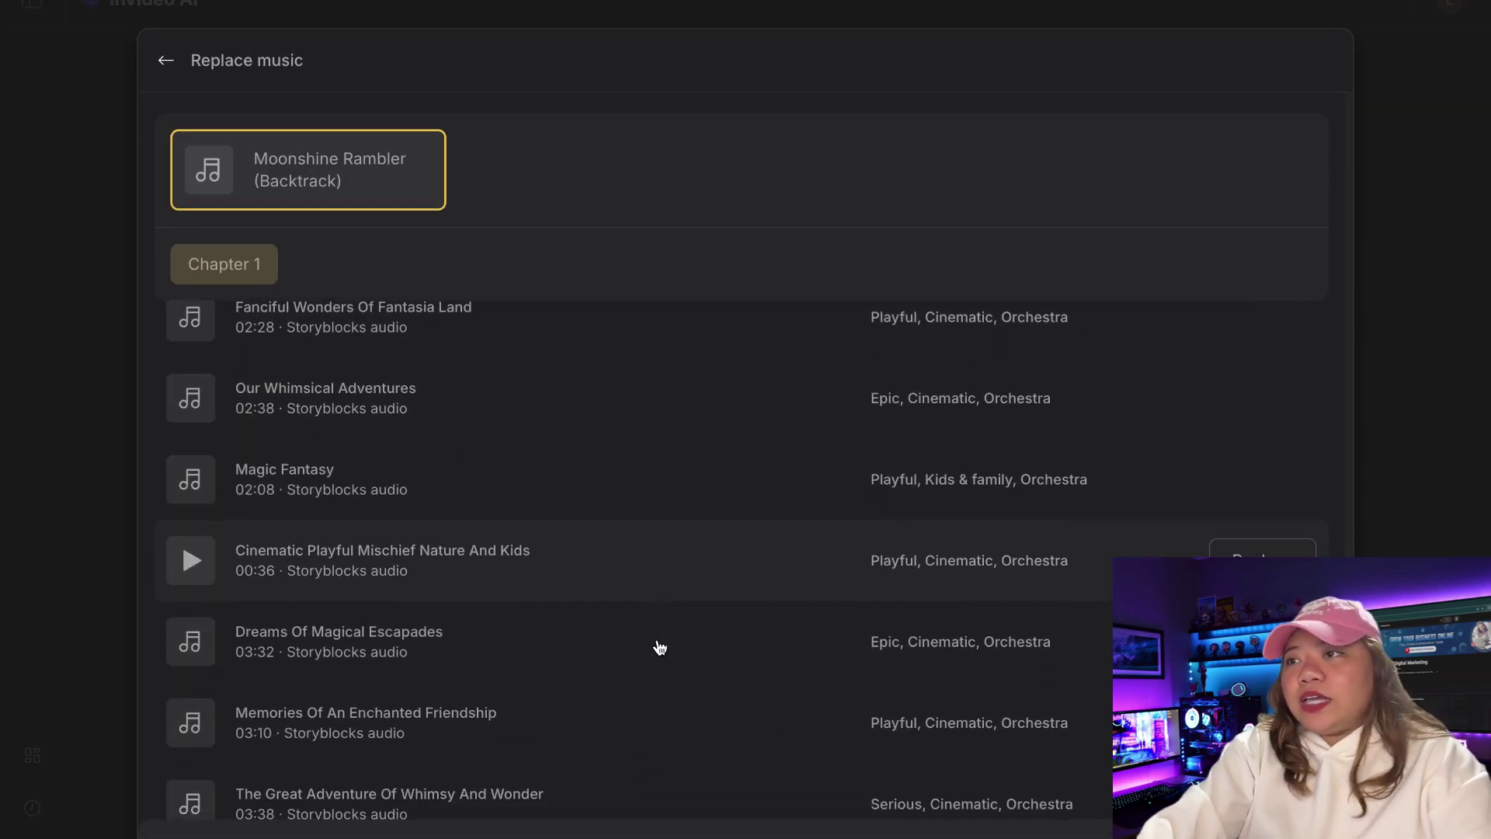
{"action": "scroll", "coordinate": [659, 646], "scroll_direction": "down", "scroll_amount": 5}
{"action": "scroll", "coordinate": [659, 647], "scroll_direction": "up", "scroll_amount": 12}
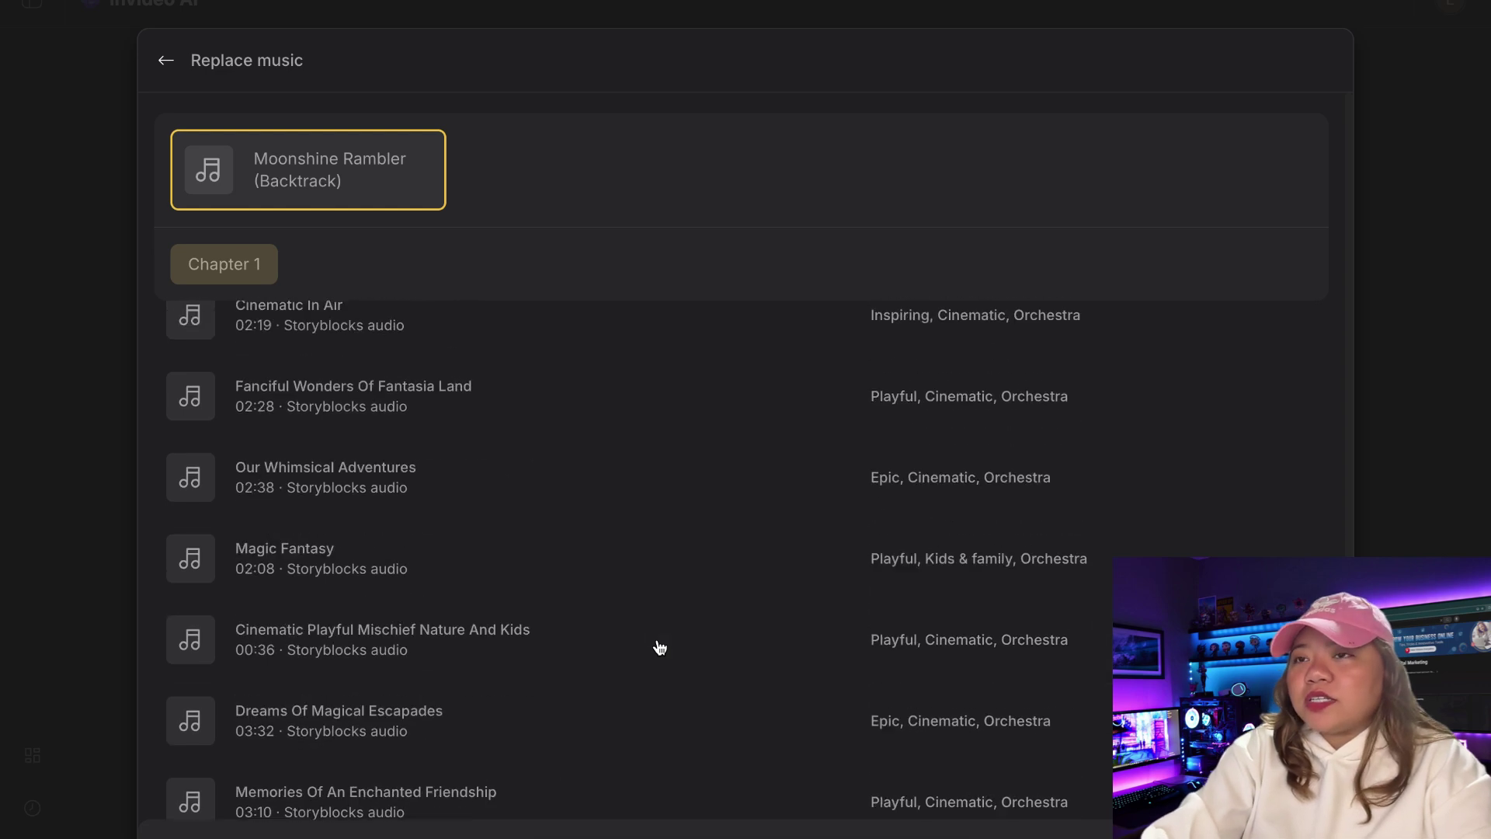
{"action": "scroll", "coordinate": [659, 646], "scroll_direction": "down", "scroll_amount": 1}
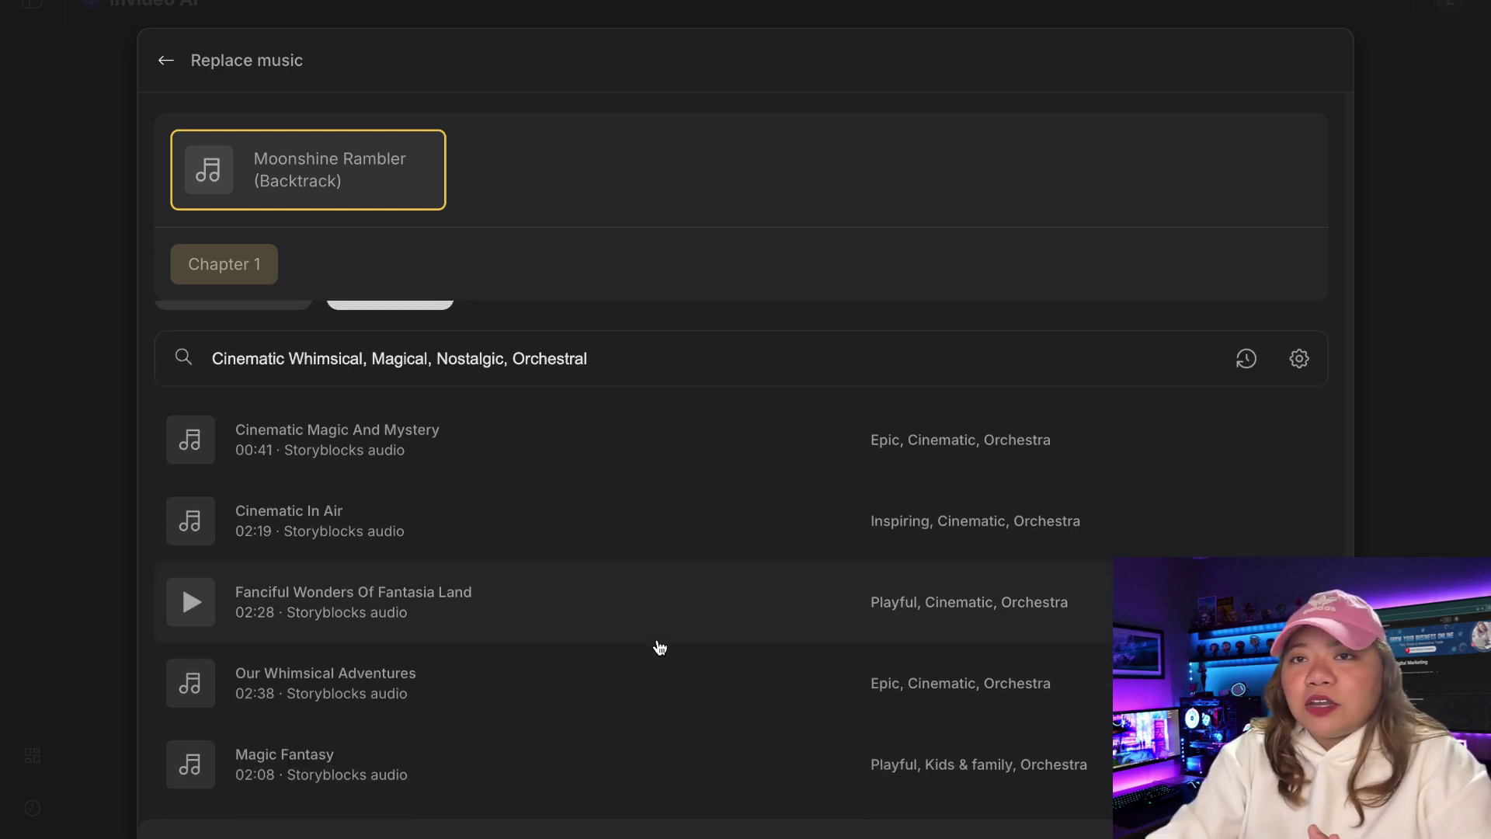
{"action": "scroll", "coordinate": [659, 647], "scroll_direction": "up", "scroll_amount": 1}
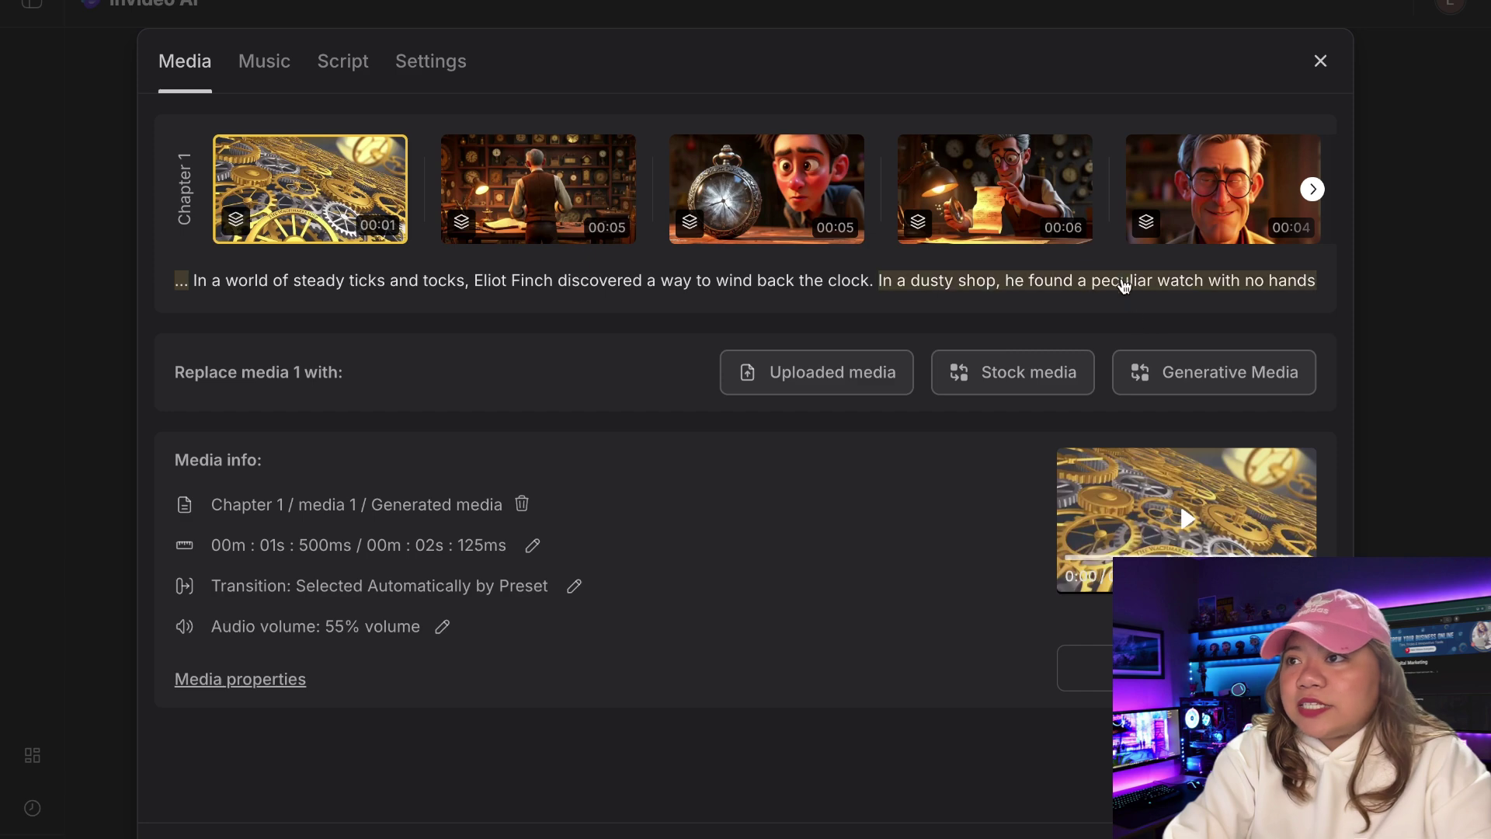
Set media 5's audio to a generated SFX described as 'a dog barking'
{"action": "left_click", "coordinate": [1204, 218]}
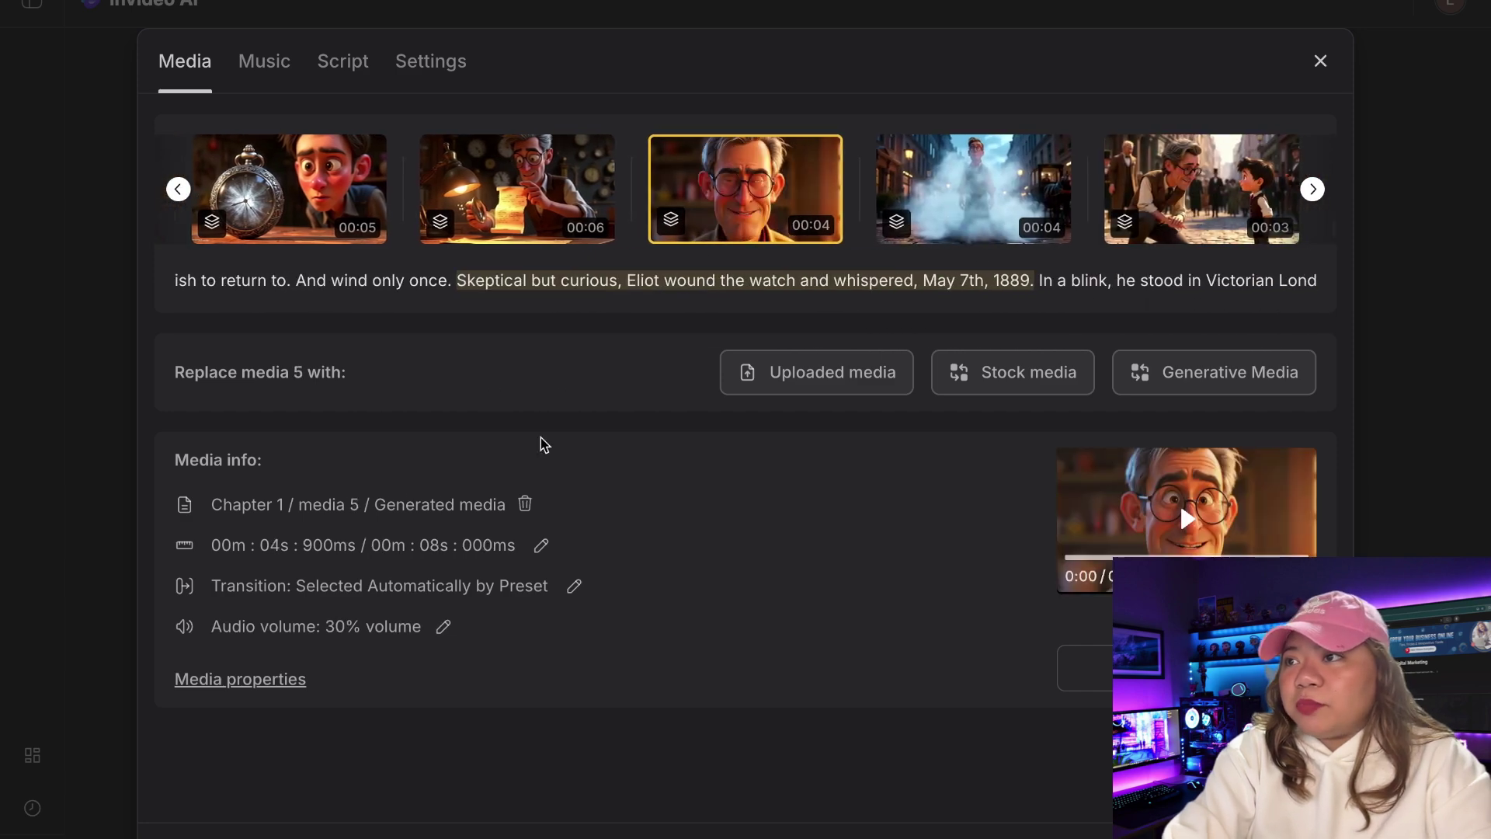
{"action": "left_click", "coordinate": [261, 683]}
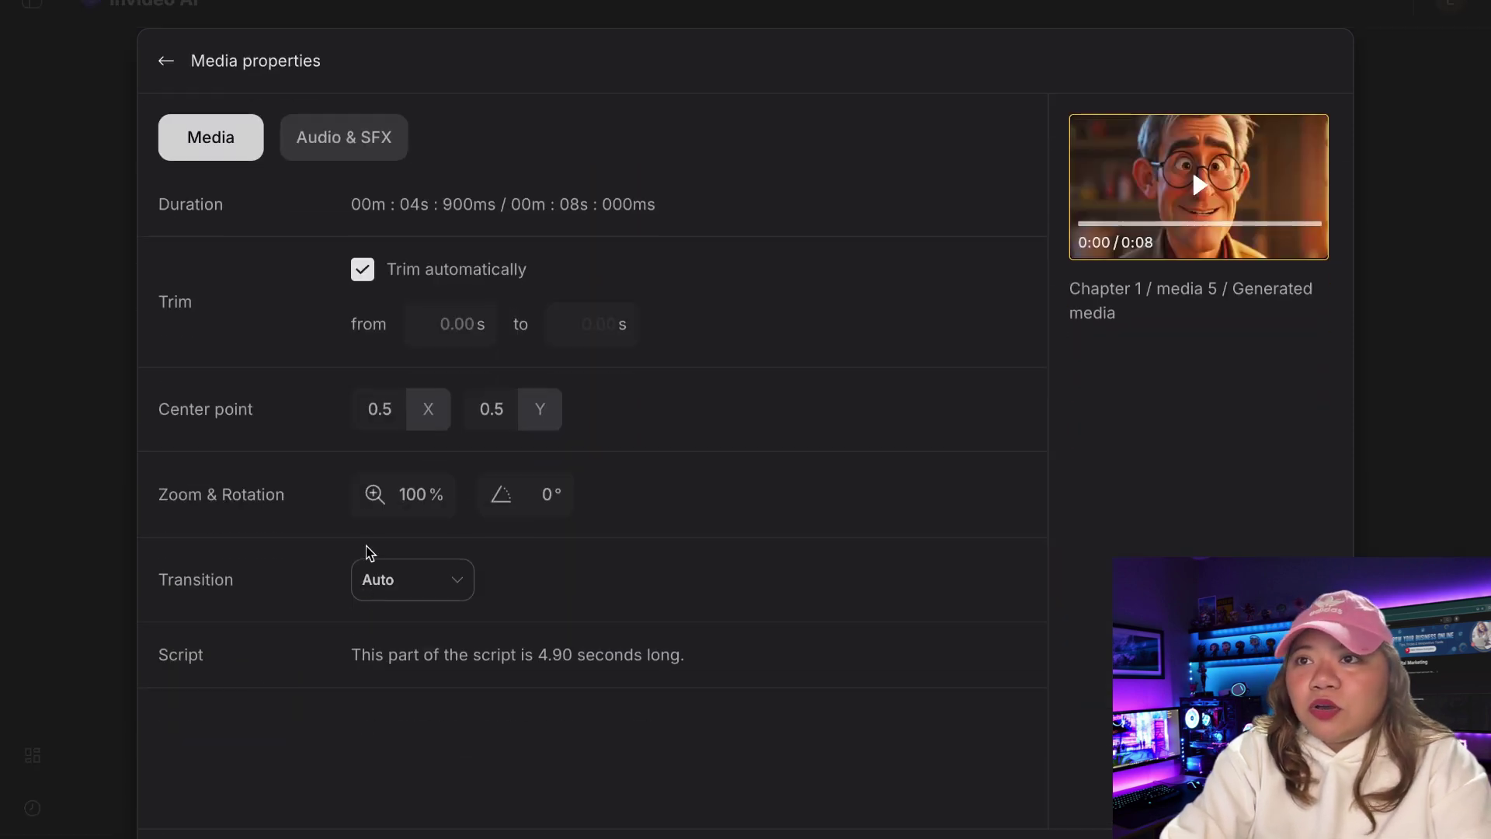
{"action": "left_click", "coordinate": [377, 153]}
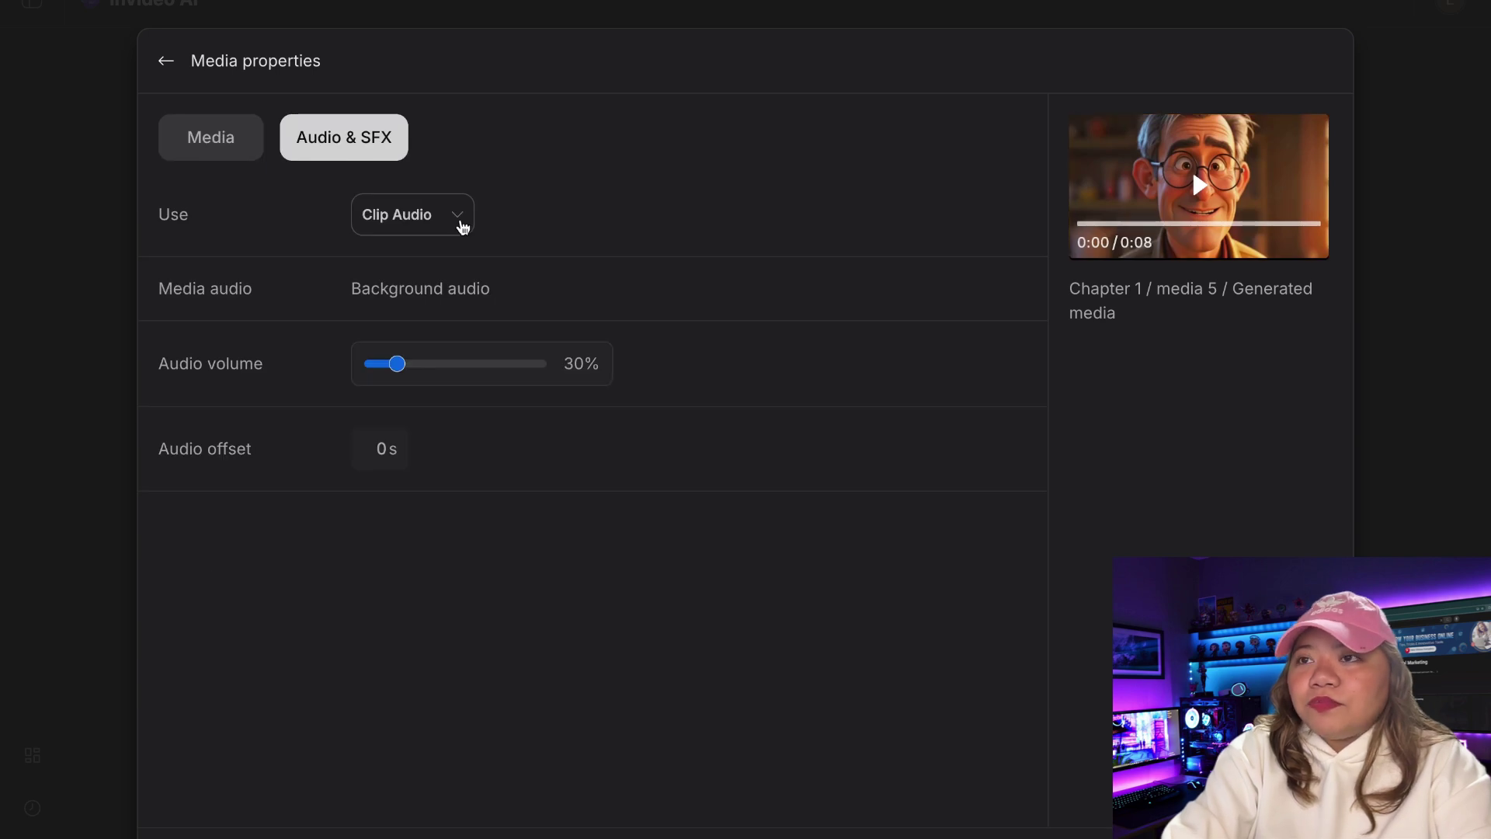
{"action": "left_click", "coordinate": [458, 224]}
{"action": "left_click", "coordinate": [437, 261]}
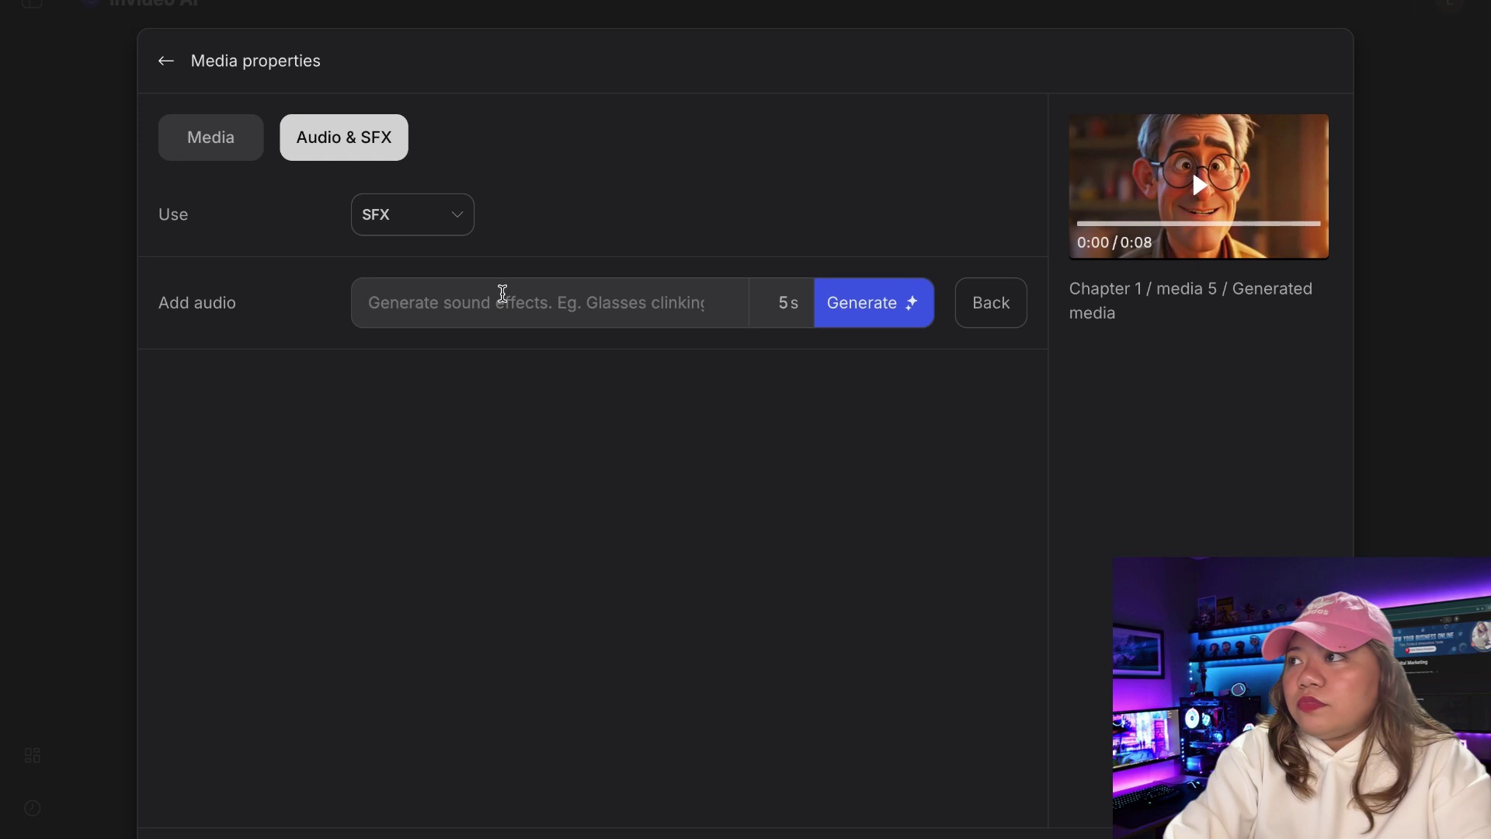
{"action": "left_click", "coordinate": [502, 292]}
{"action": "type", "text": "a do"}
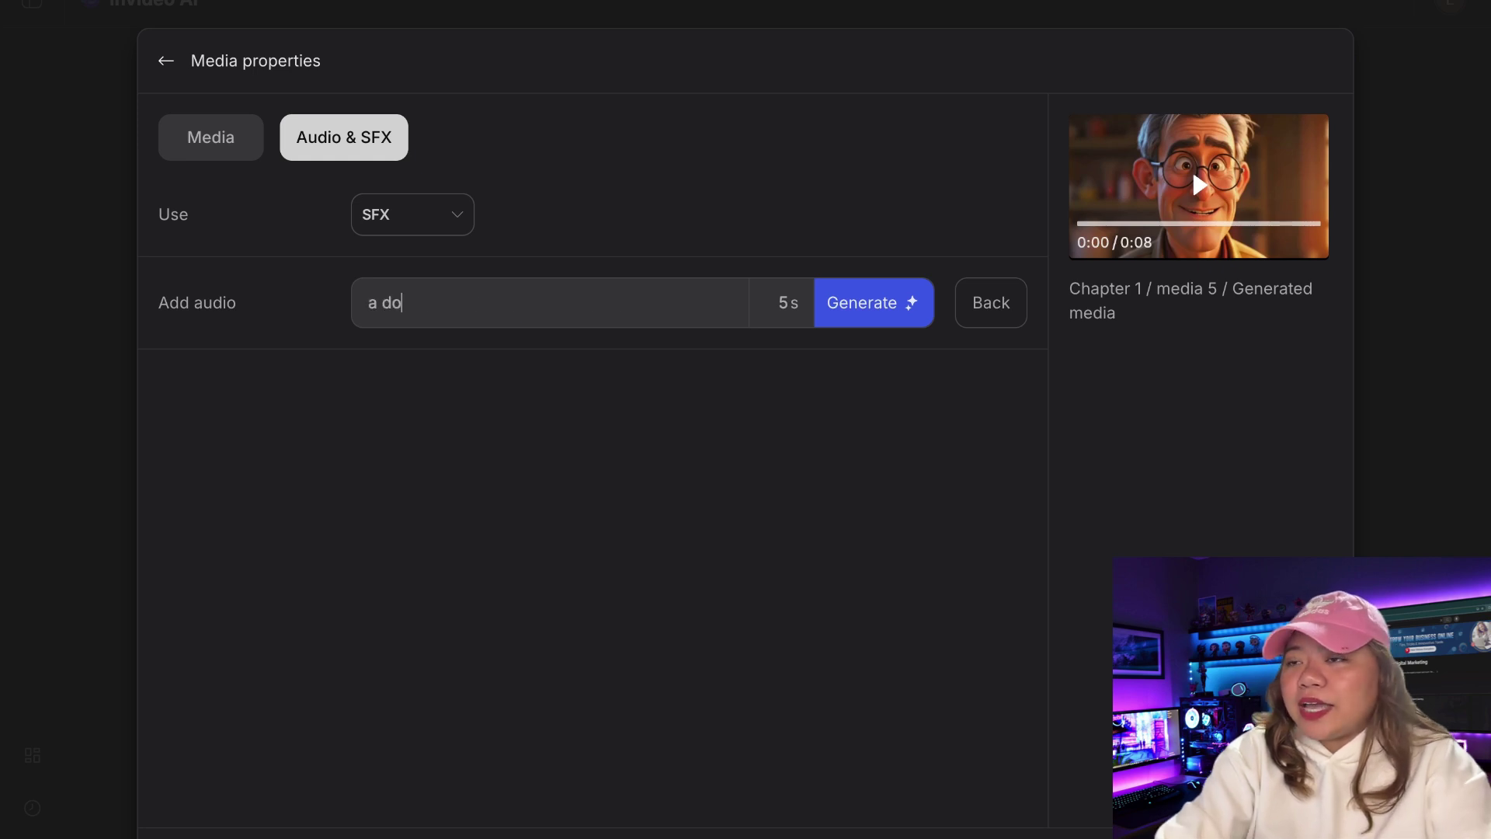
{"action": "type", "text": "g barking"}
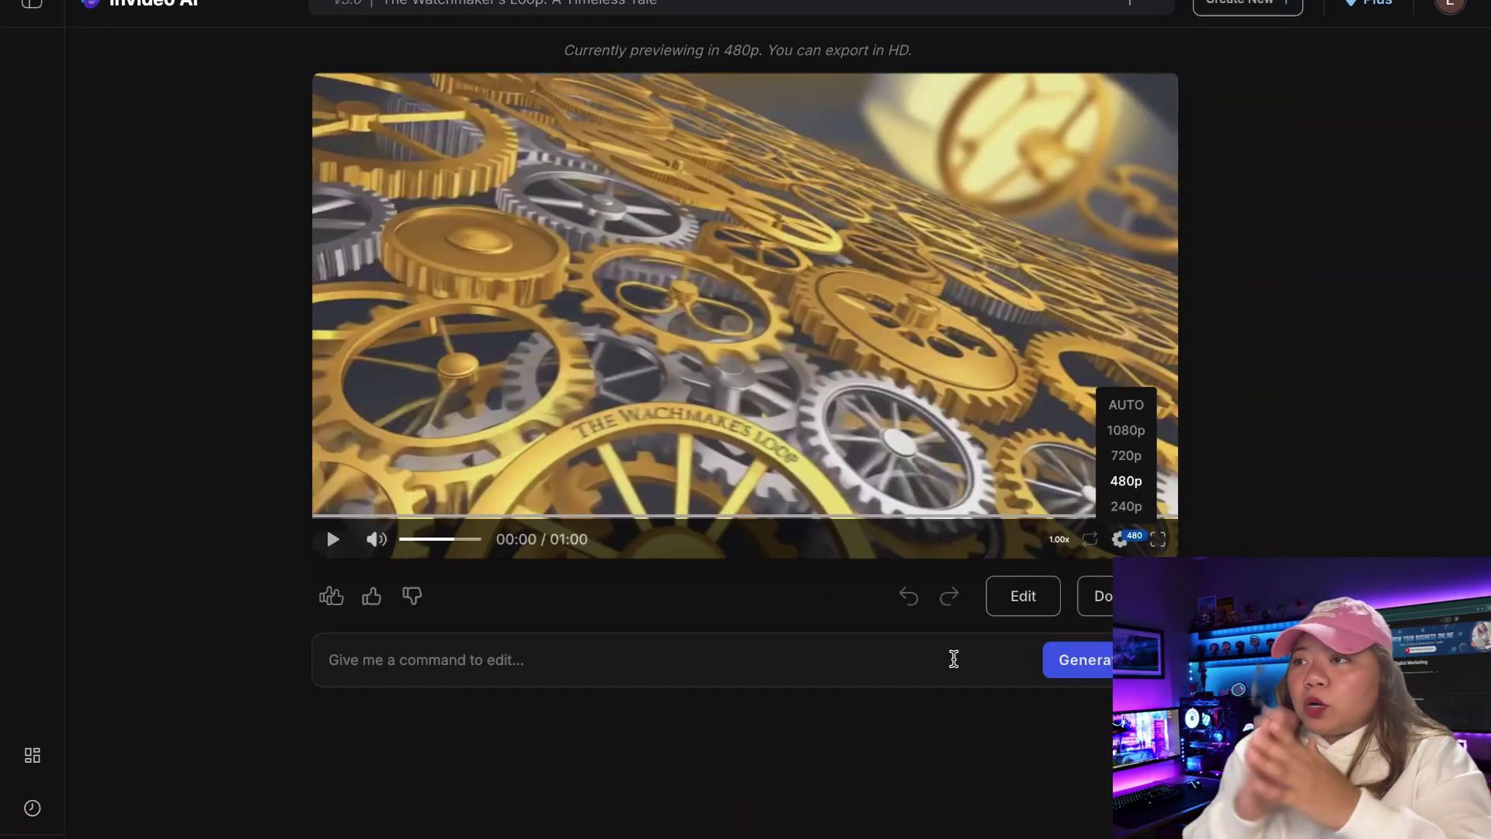
Apply the command 'add white english subtitles in a minimalist style' and check the preview
{"action": "left_click", "coordinate": [1128, 548]}
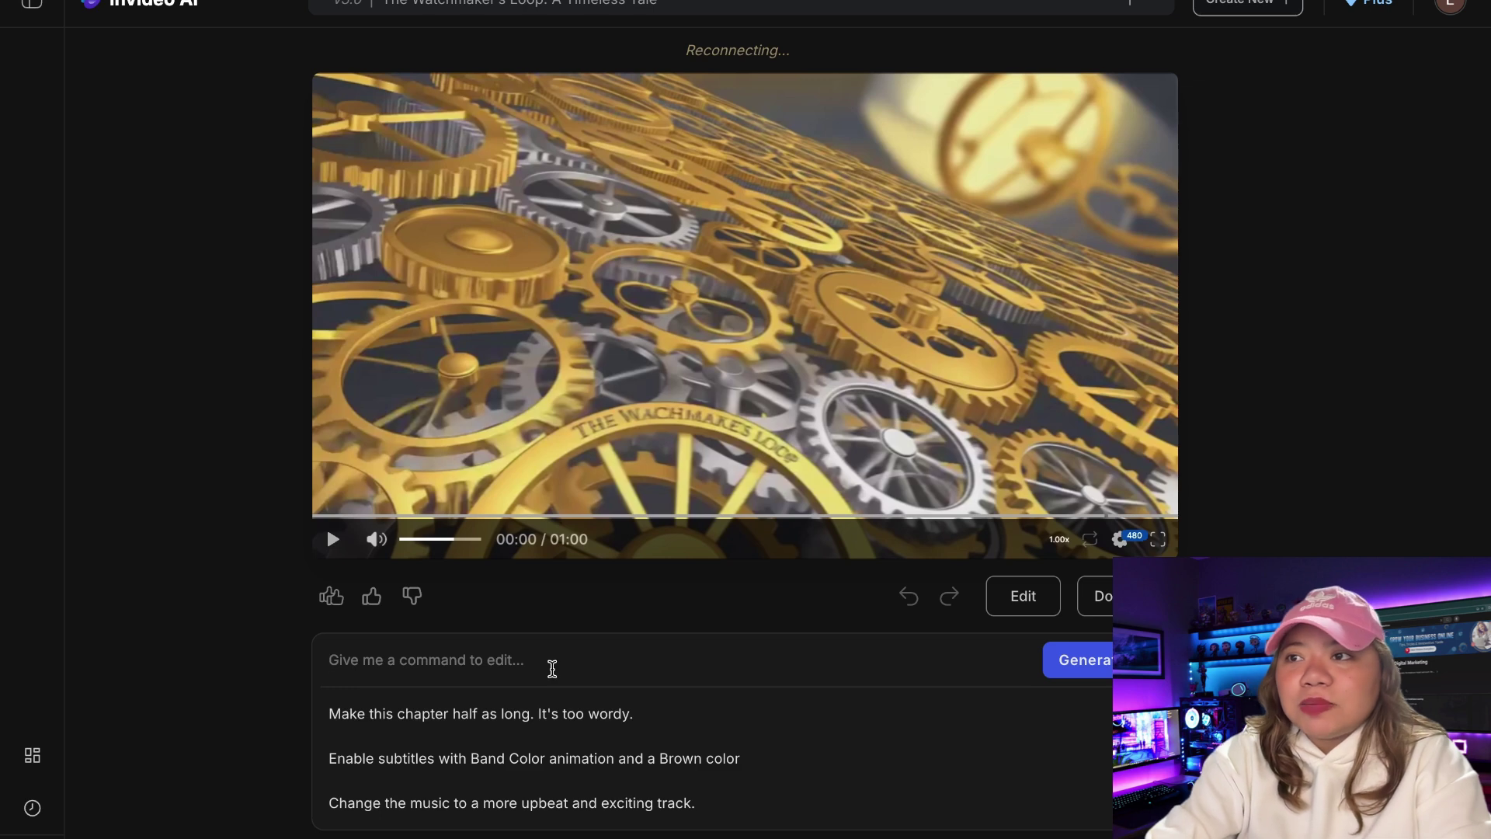
{"action": "left_click", "coordinate": [458, 662]}
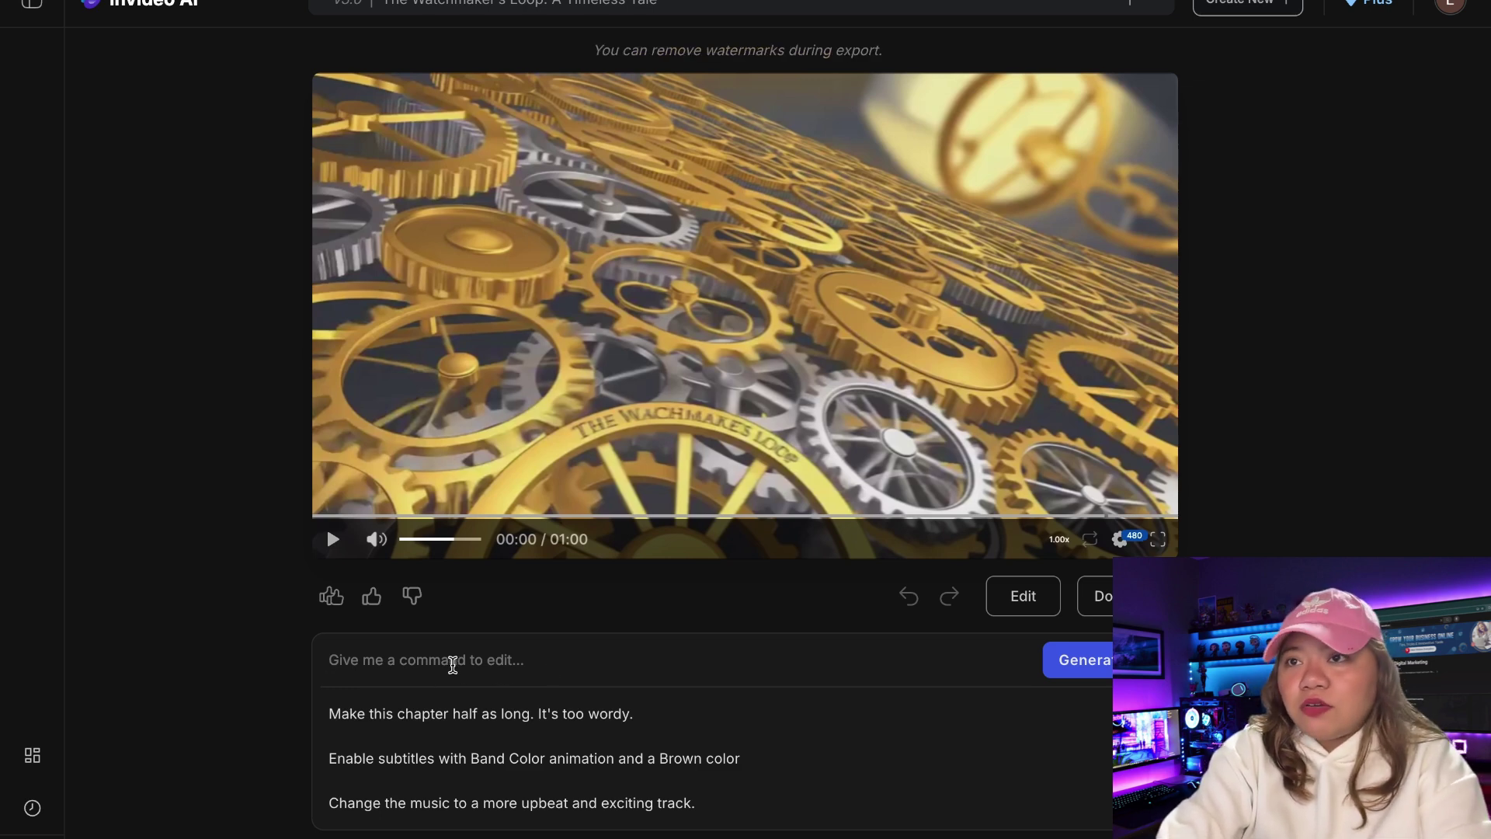
{"action": "type", "text": "add "}
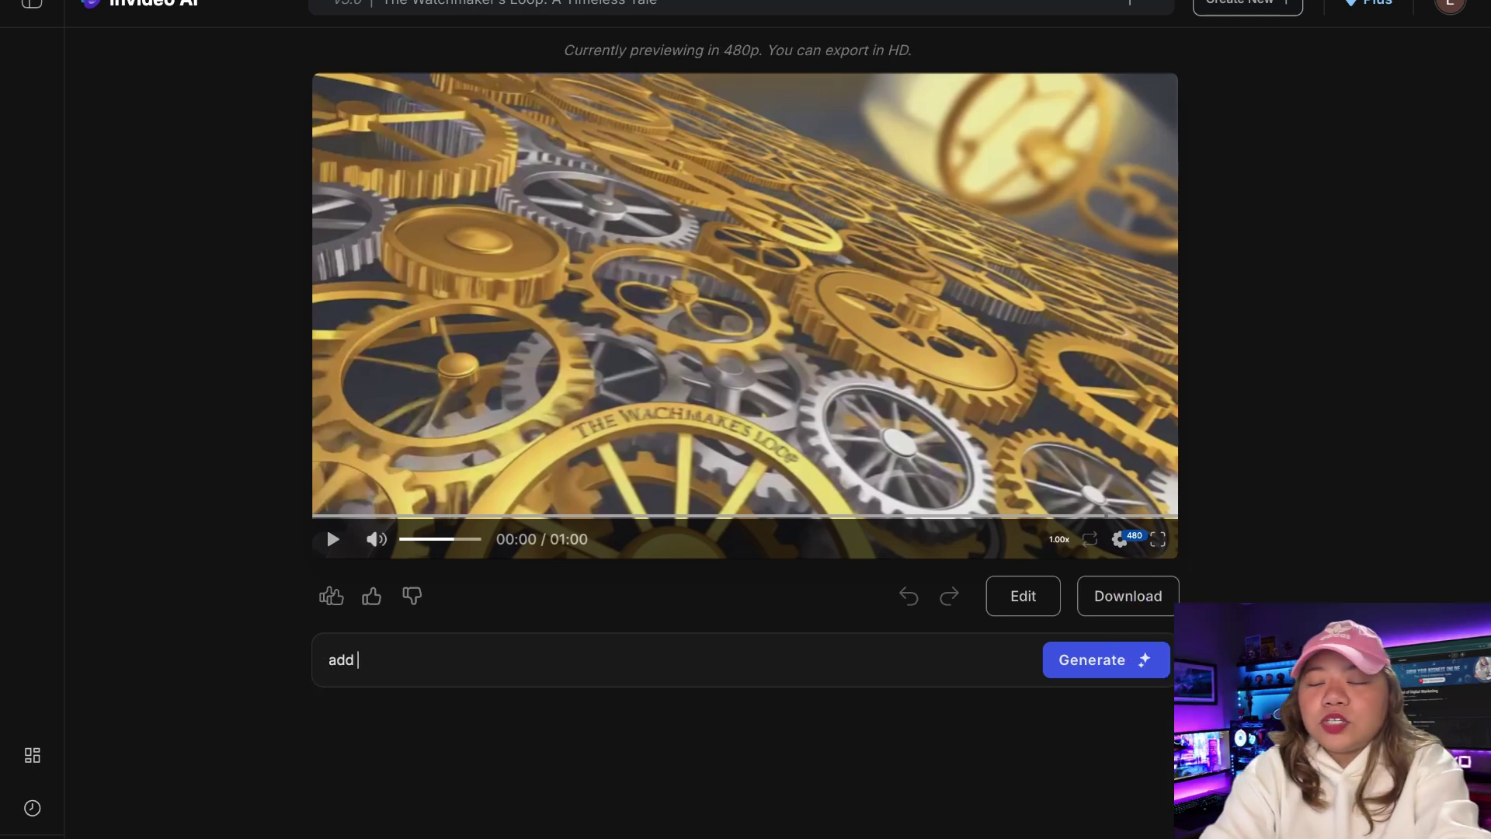
{"action": "type", "text": "white enl"}
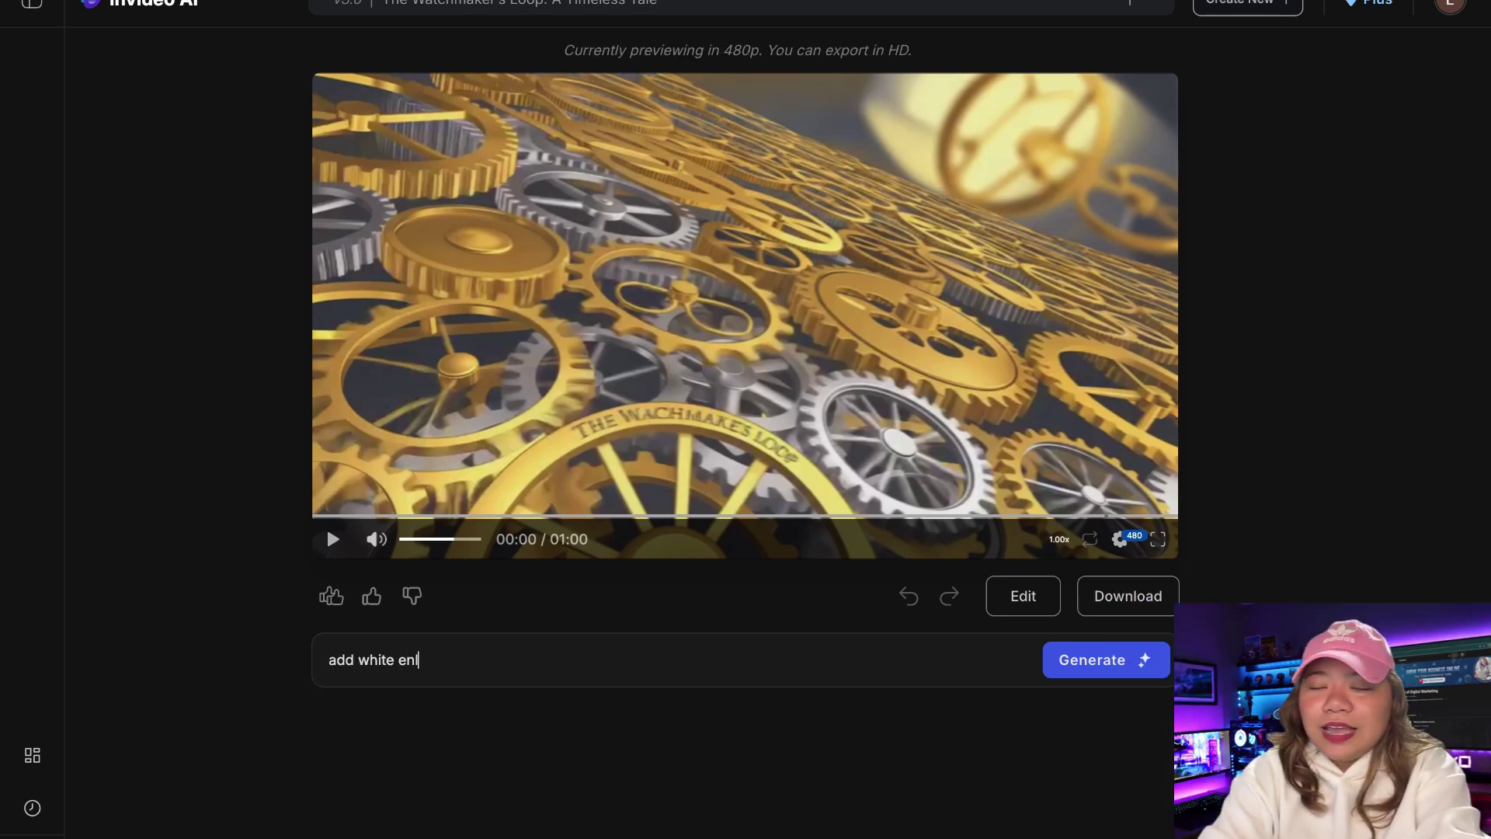
{"action": "key", "text": "BackSpace"}
{"action": "type", "text": "glis"}
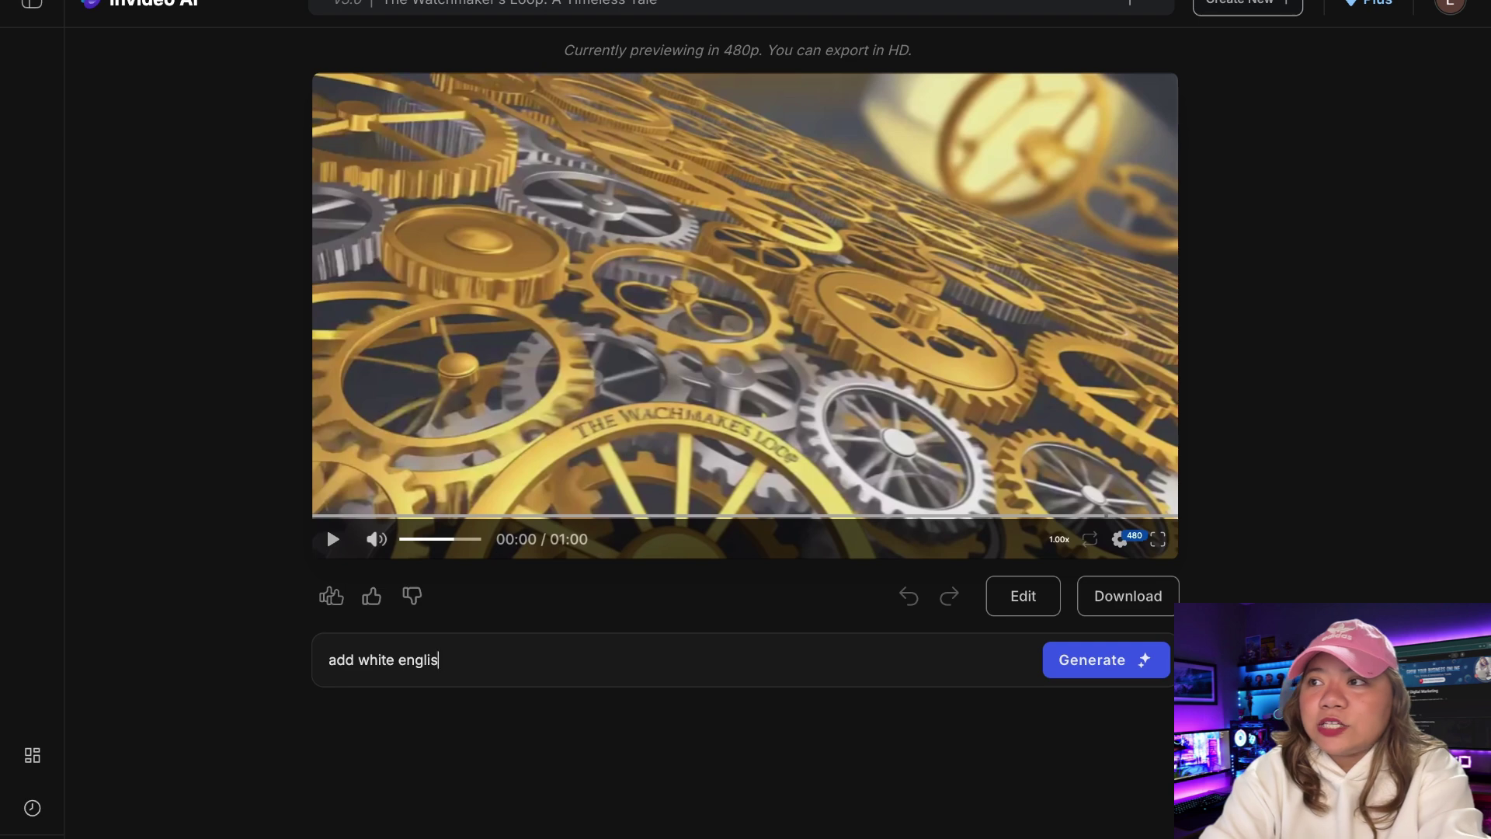
{"action": "type", "text": "h subtitles in a minimalist style"}
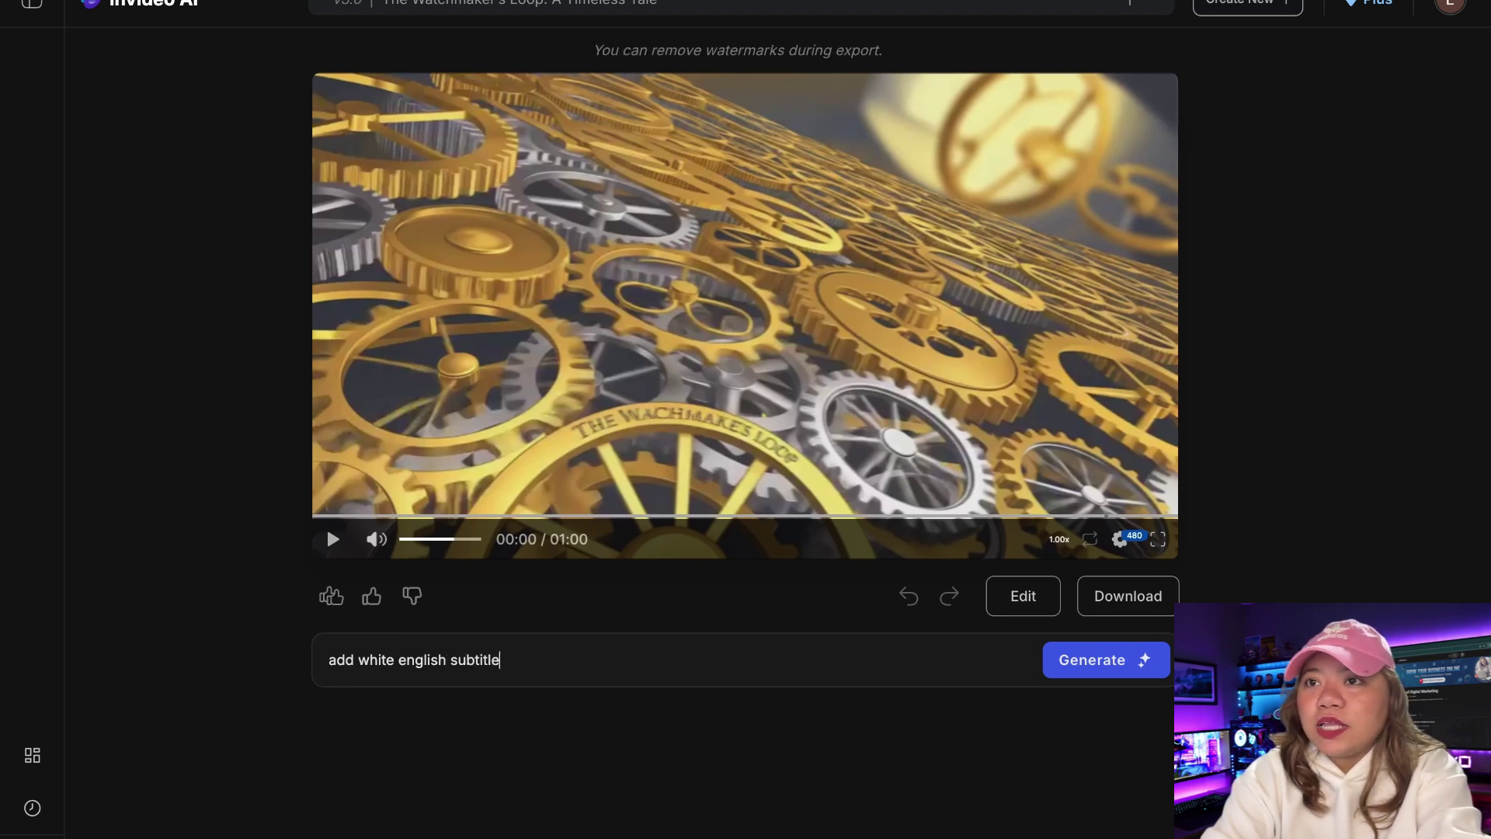
{"action": "left_click", "coordinate": [1128, 669]}
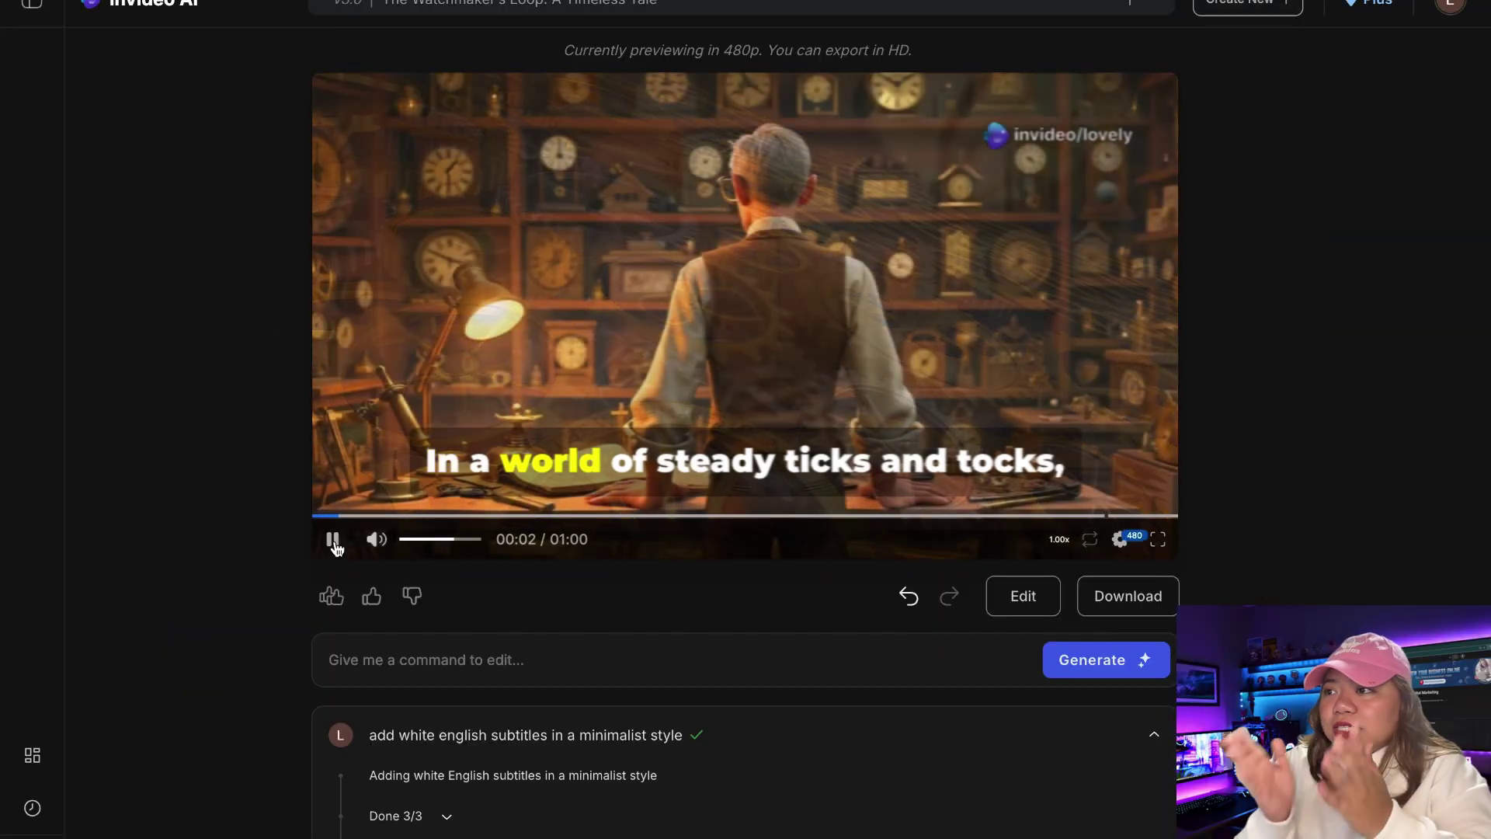
{"action": "left_click", "coordinate": [333, 541]}
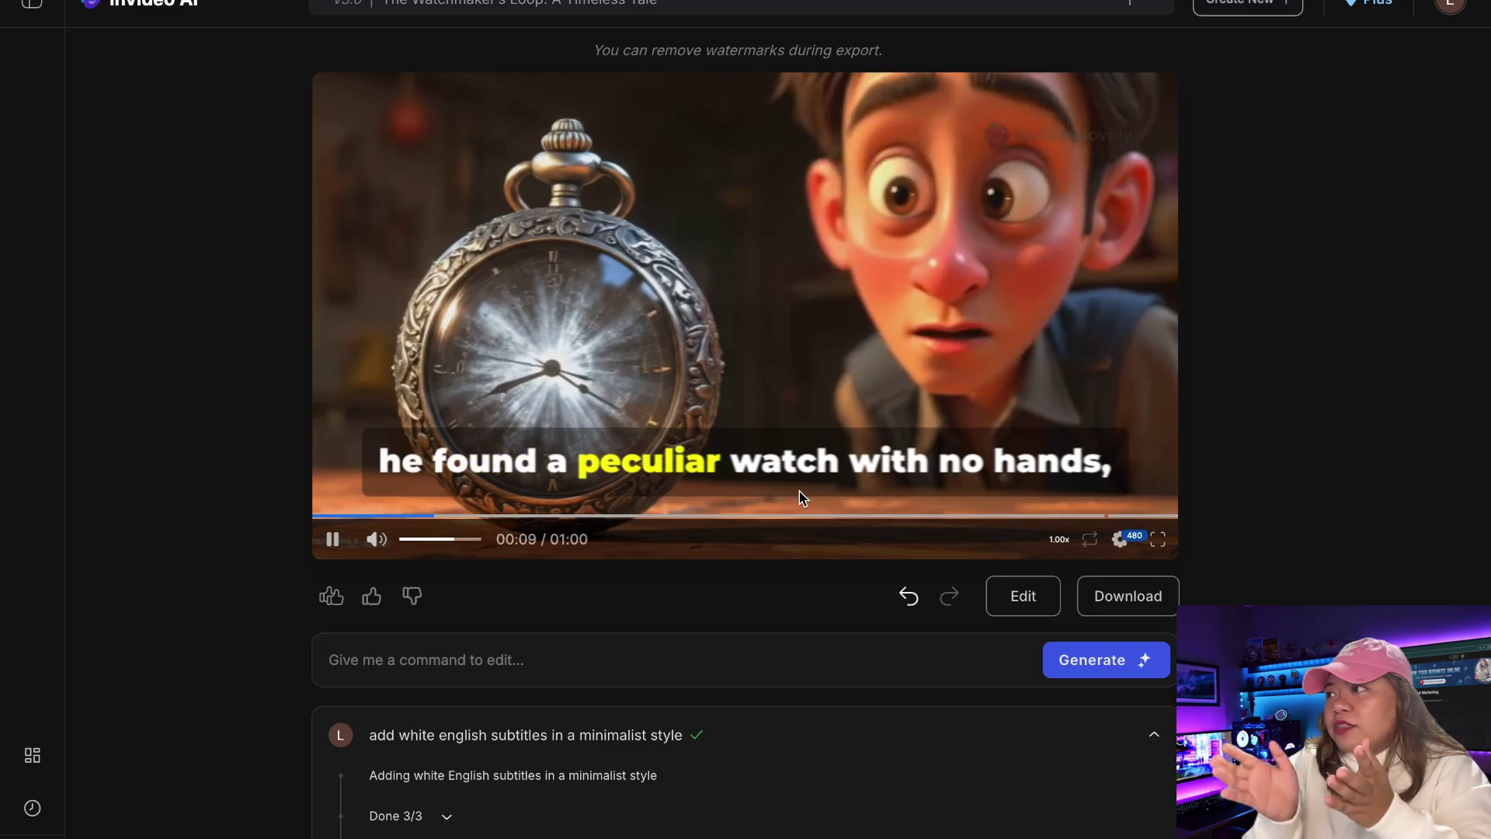
In the film's editor settings, check the subtitle preset and keep it on Standard
{"action": "left_click", "coordinate": [799, 498]}
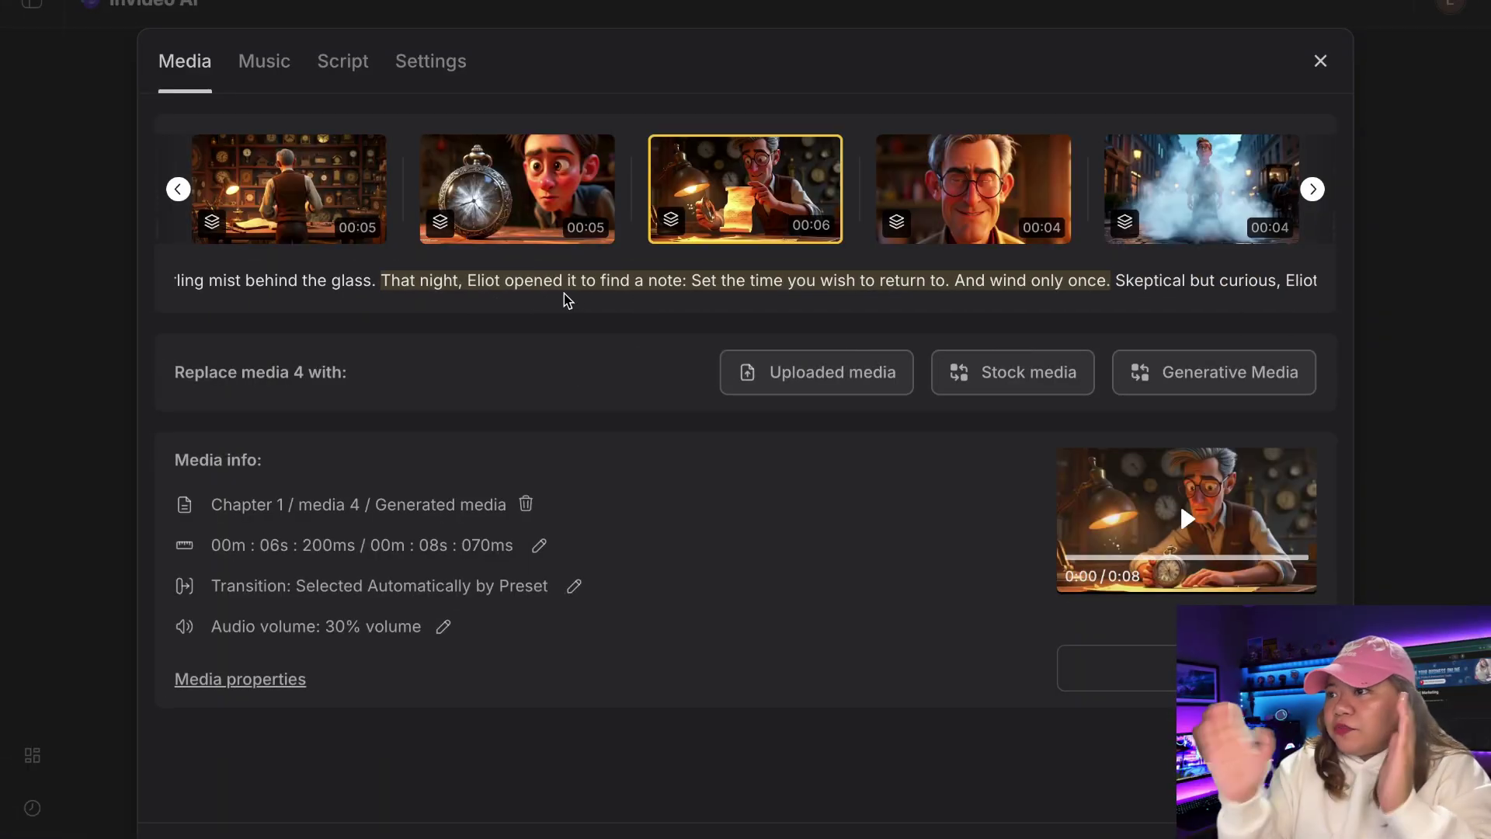
{"action": "left_click", "coordinate": [444, 71]}
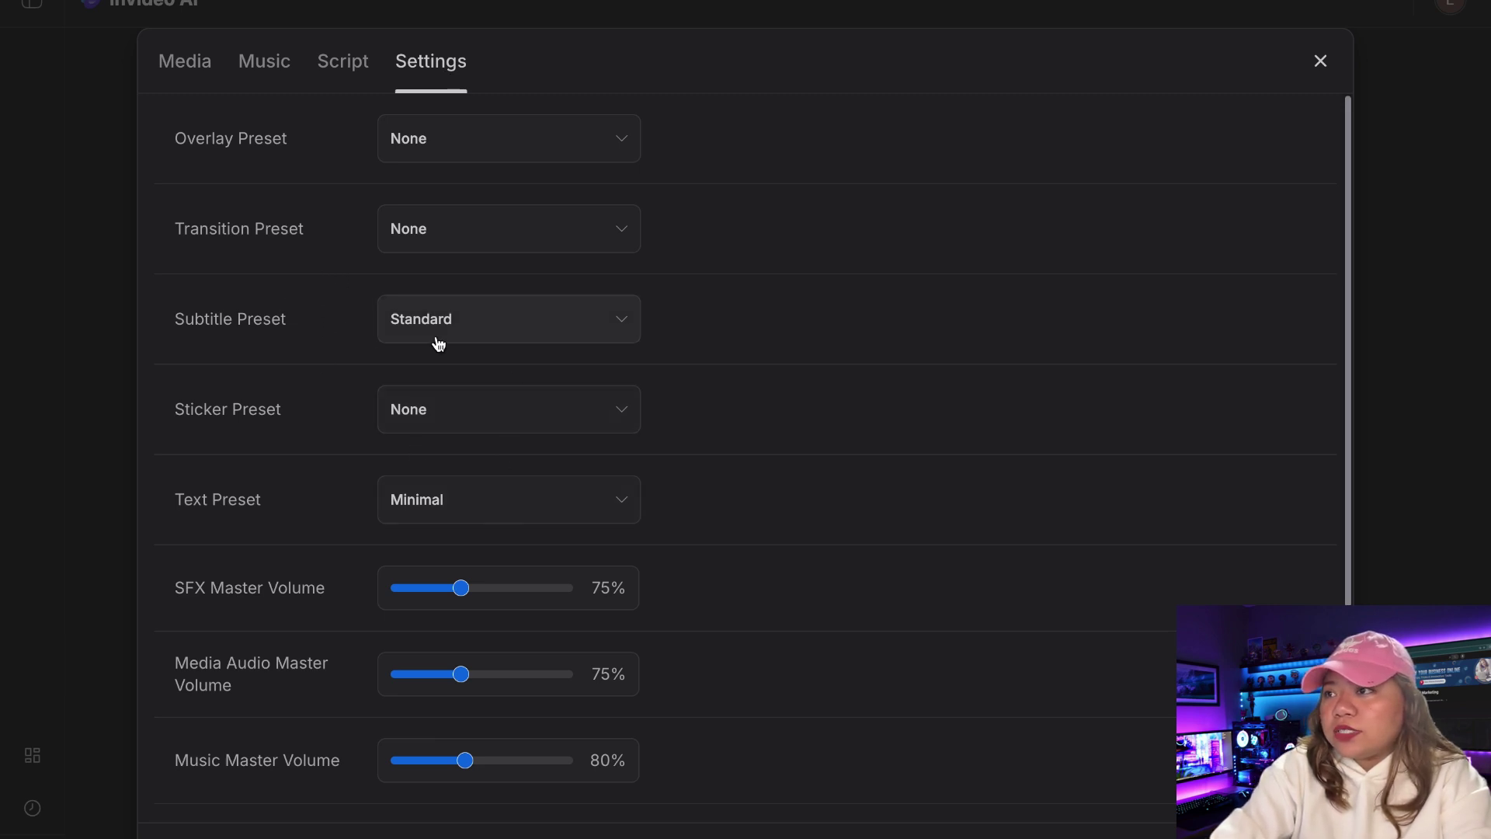
{"action": "left_click", "coordinate": [494, 339]}
{"action": "left_click", "coordinate": [495, 339]}
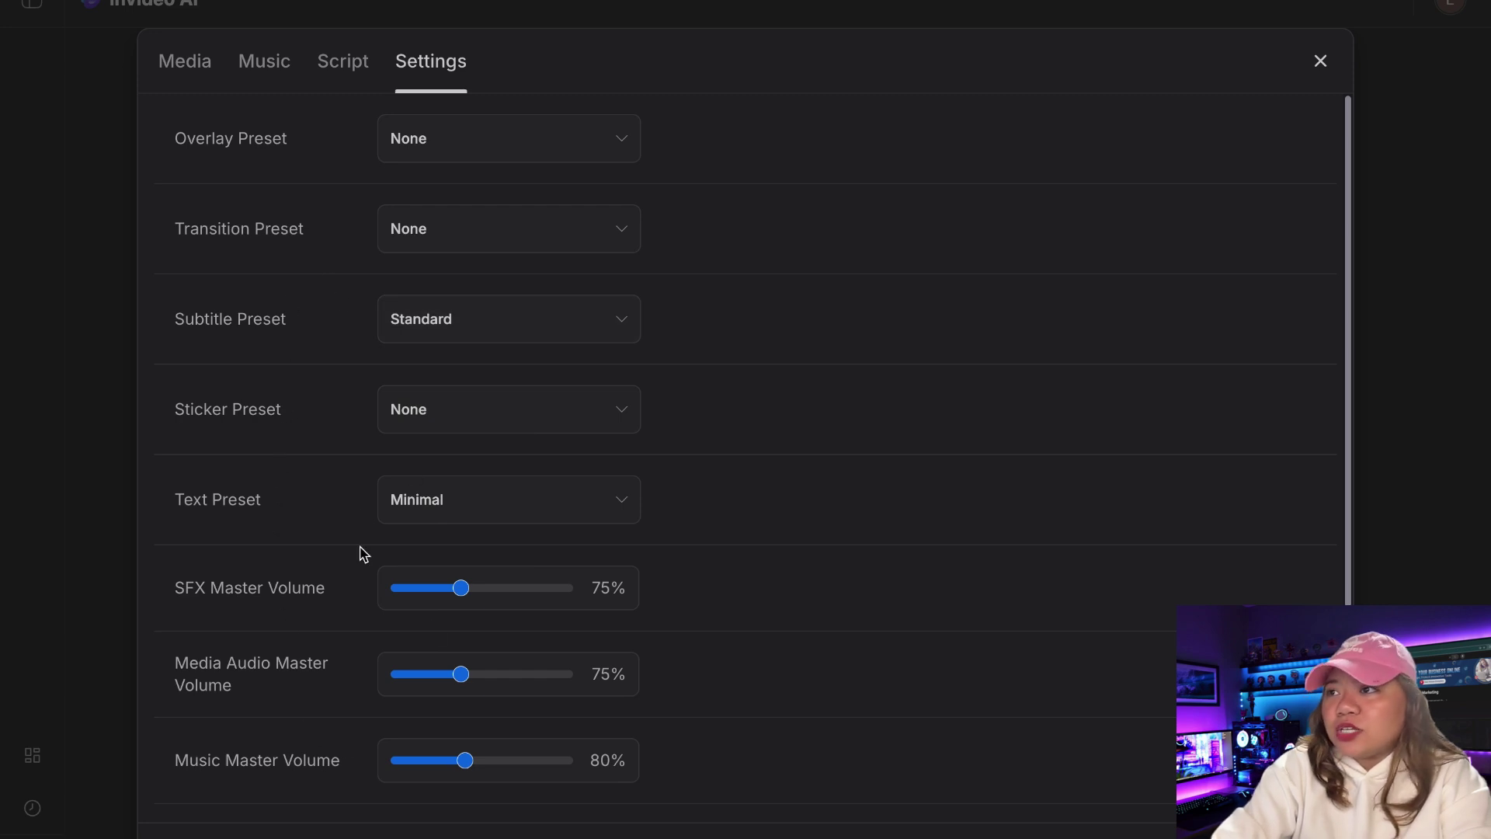
Add two blank character rows, keep character 3 as Male, and leave the editor
{"action": "scroll", "coordinate": [501, 625], "scroll_direction": "down", "scroll_amount": 4}
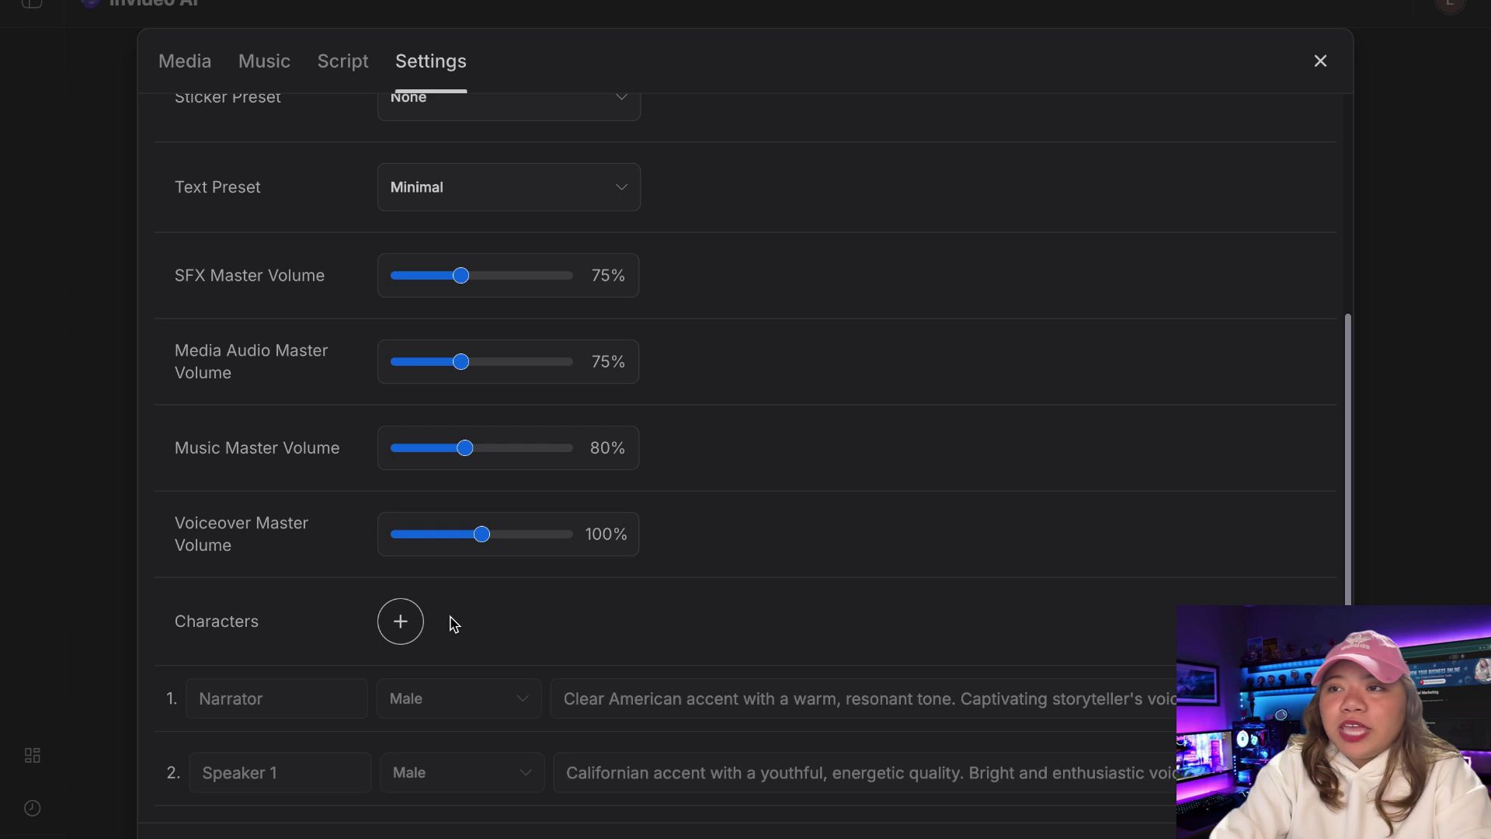
{"action": "double_click", "coordinate": [412, 636]}
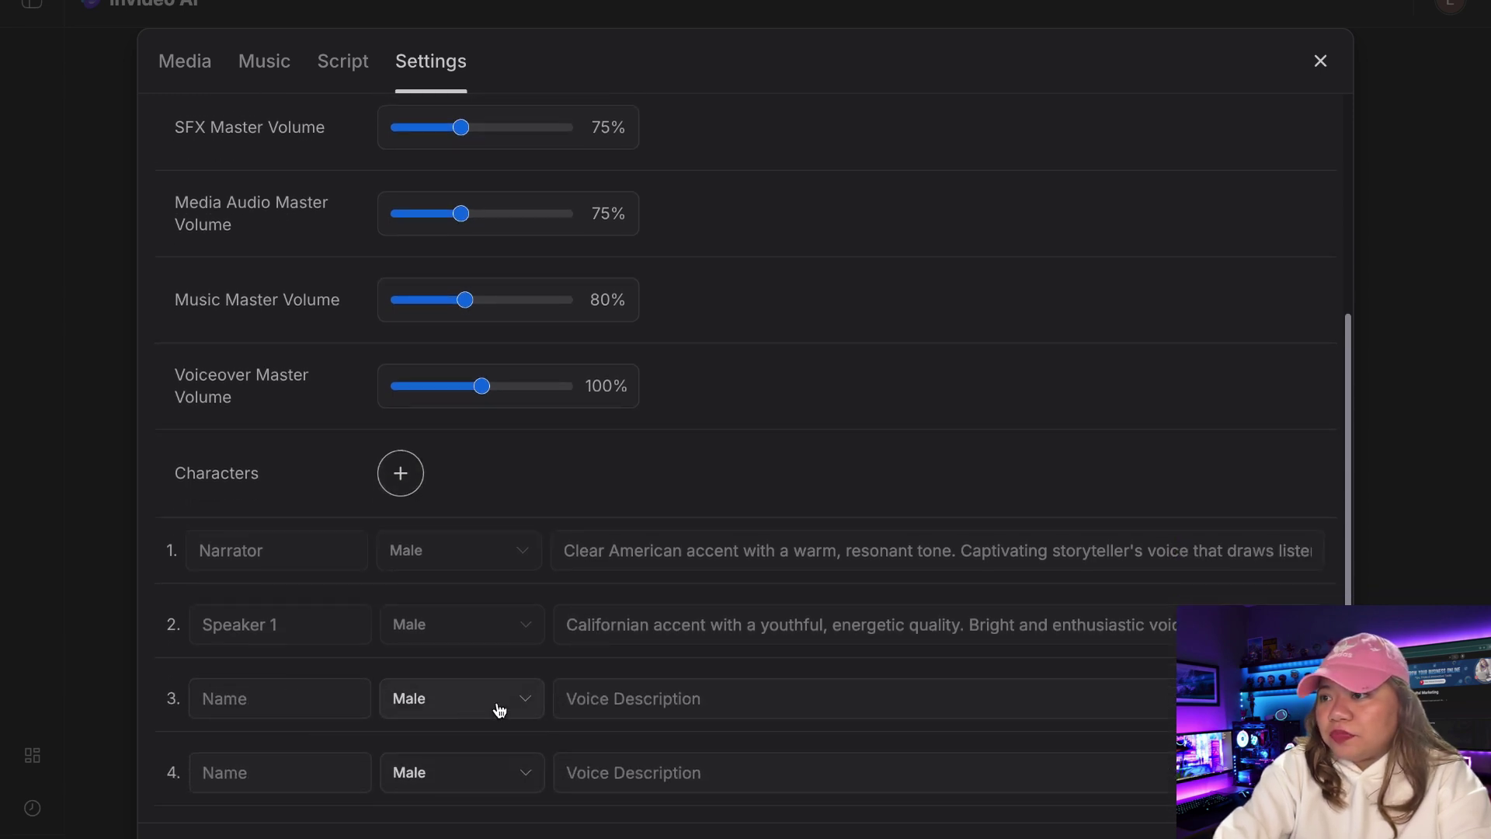
{"action": "left_click", "coordinate": [534, 702]}
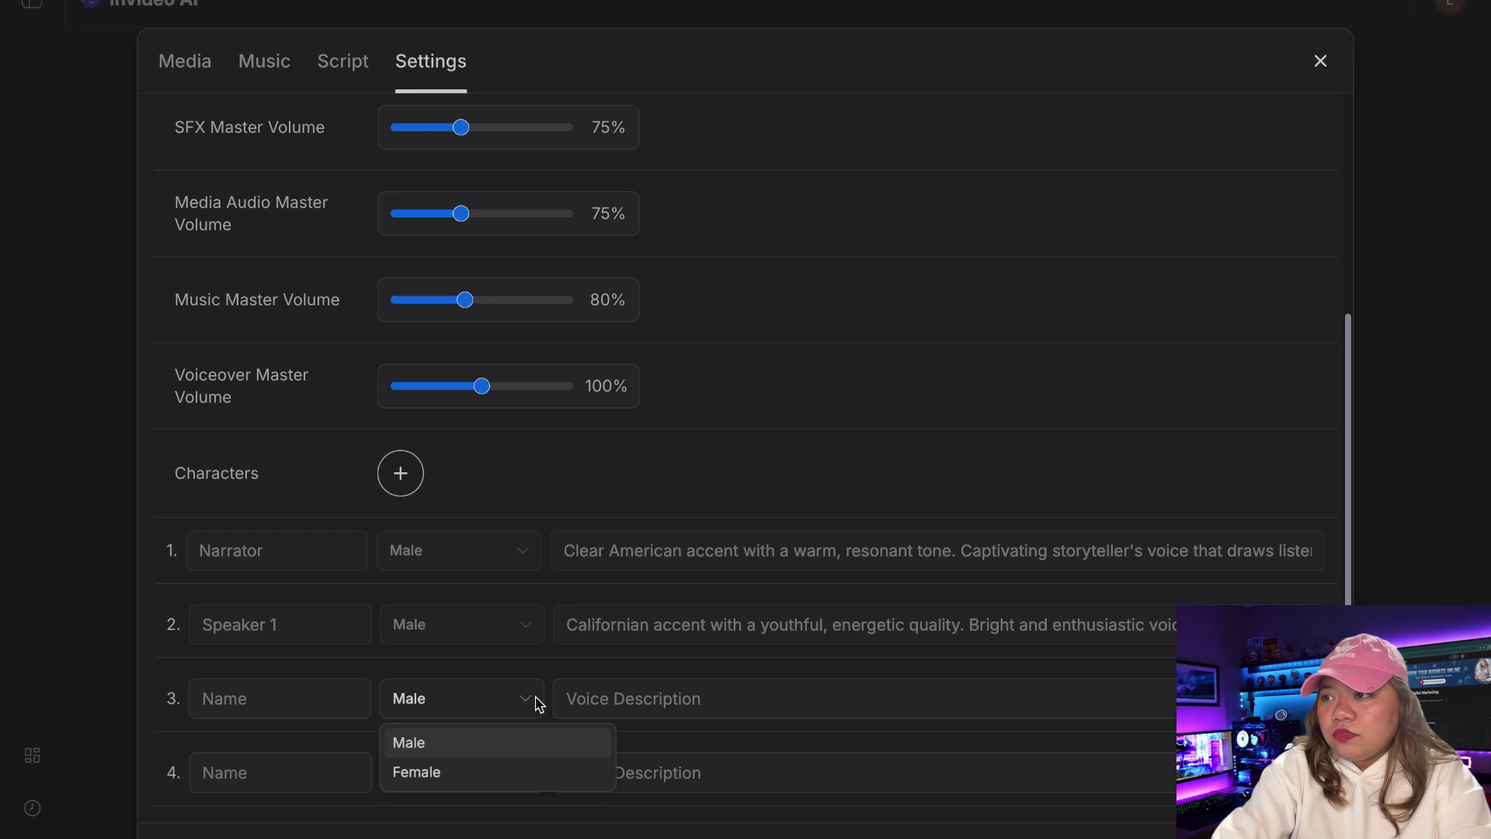
{"action": "left_click", "coordinate": [532, 701]}
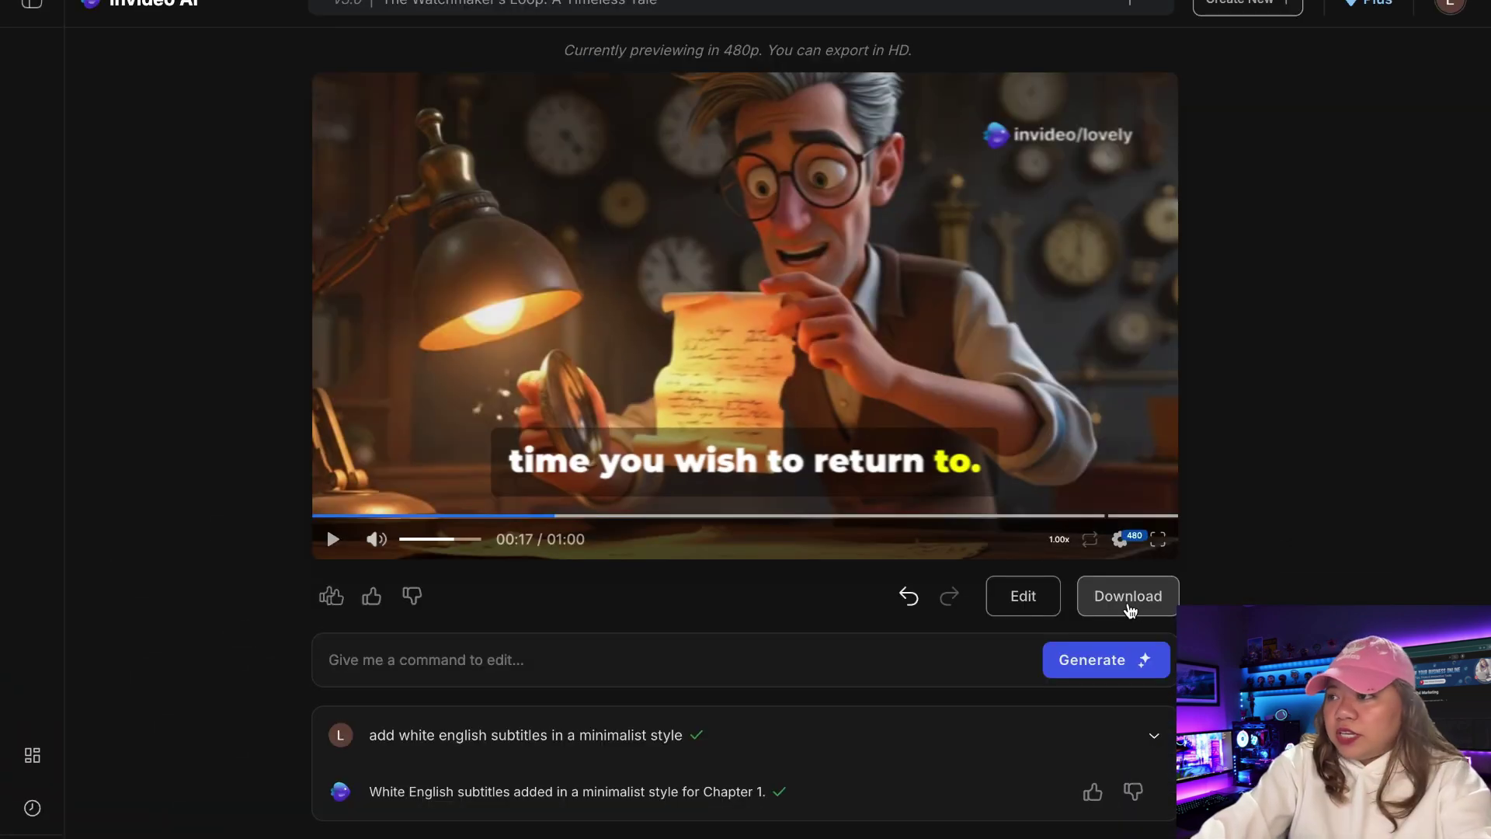
{"action": "left_click", "coordinate": [1128, 598]}
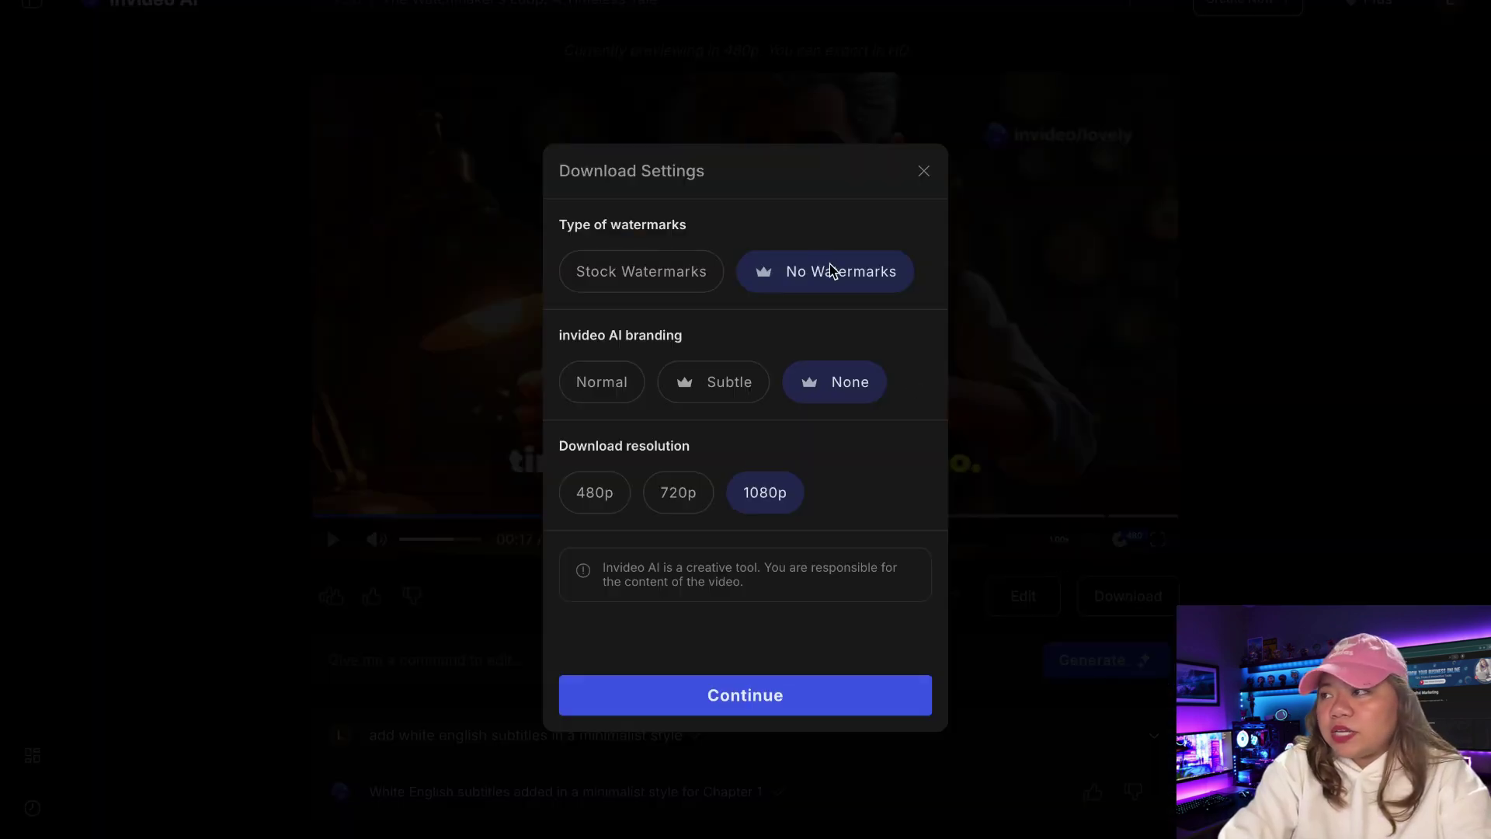